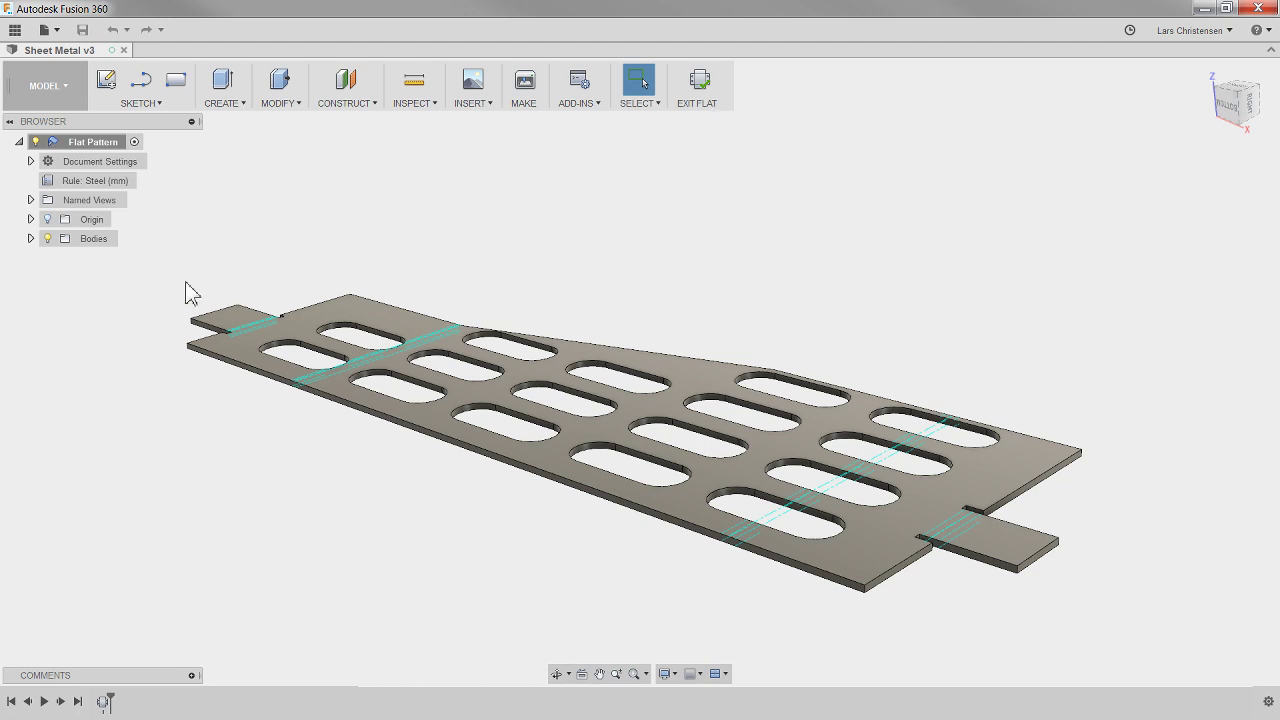
click(42, 86)
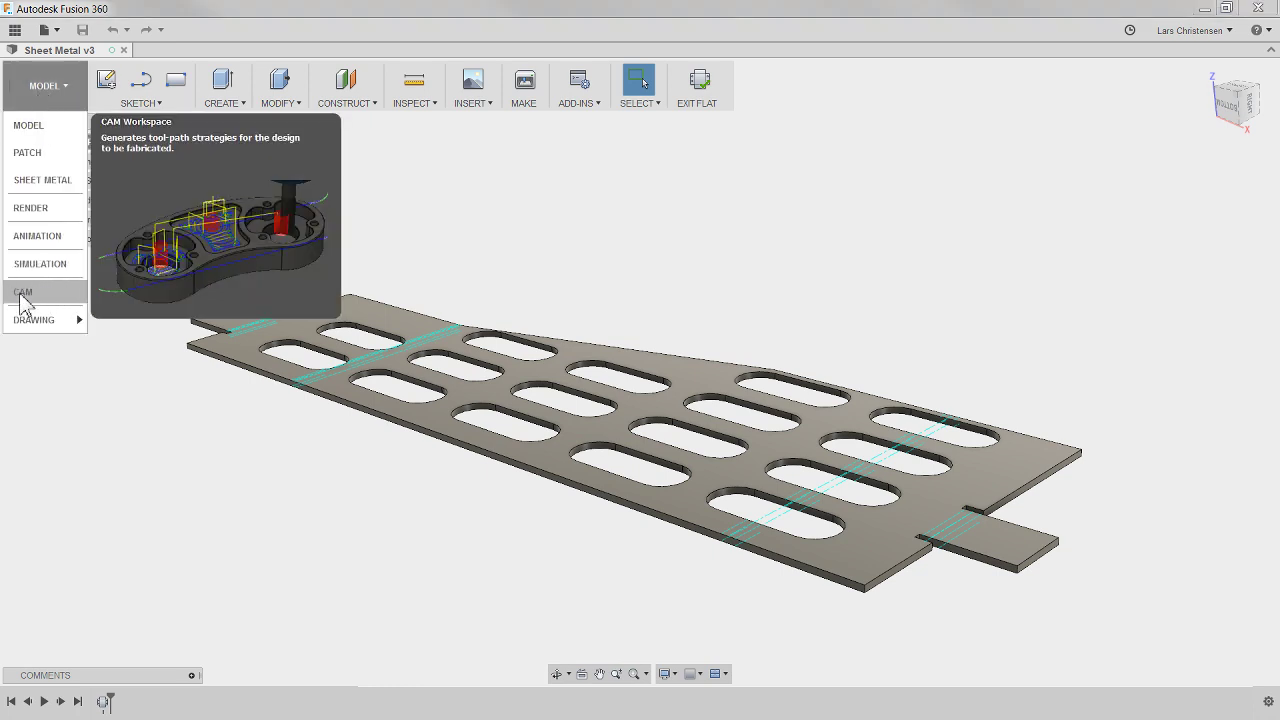
click(509, 196)
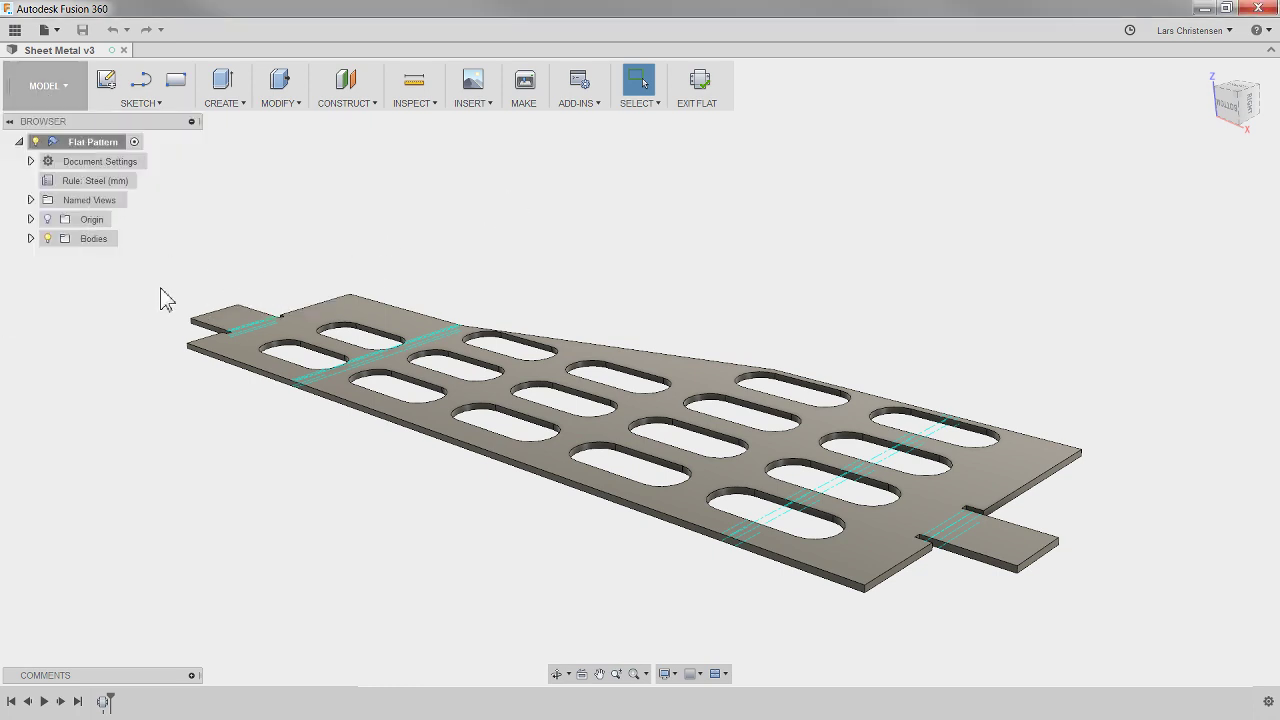
shift+middle_drag(113, 495, 126, 478)
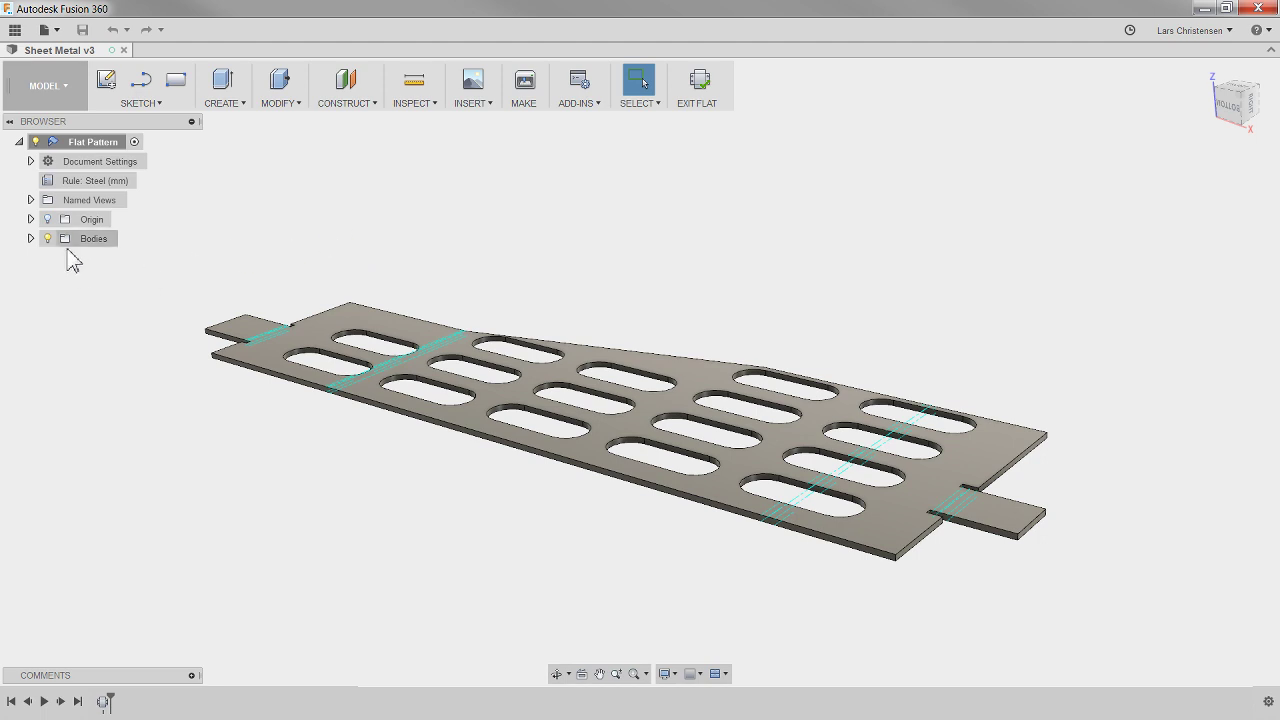
Show the origin geometry of the flat pattern and start a sketch on the XY plane.
click(48, 219)
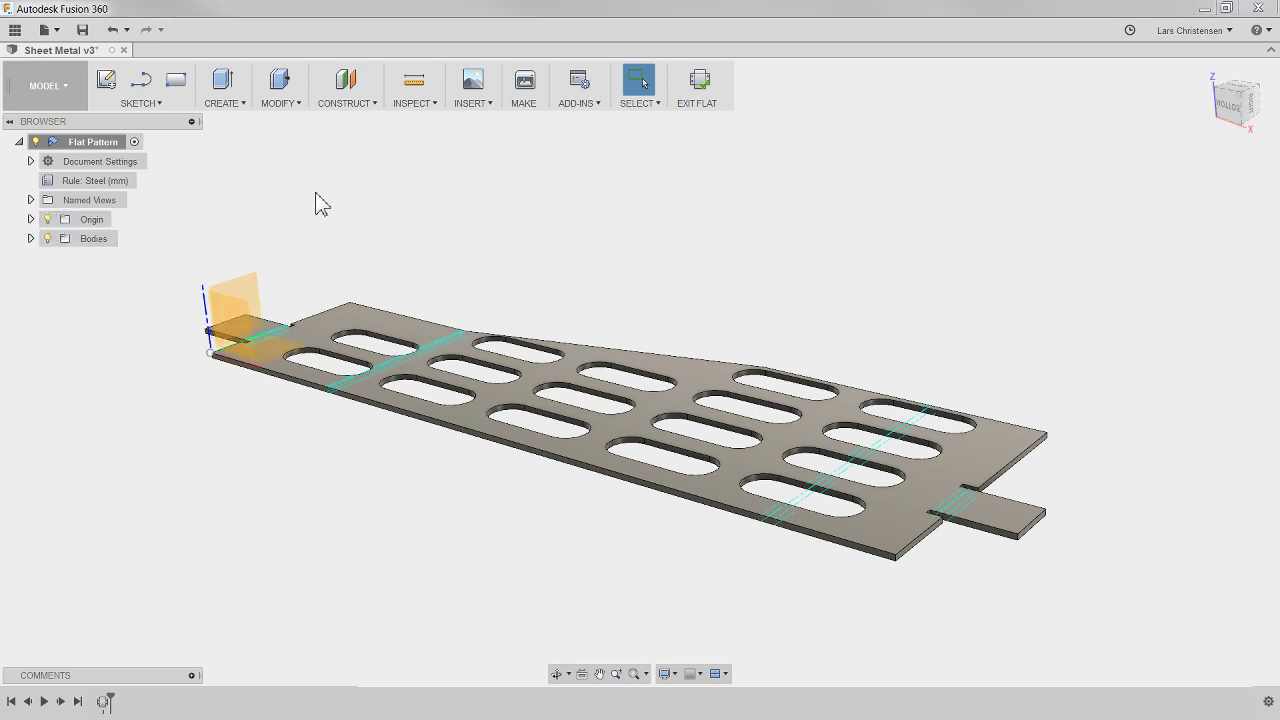
right_click(277, 350)
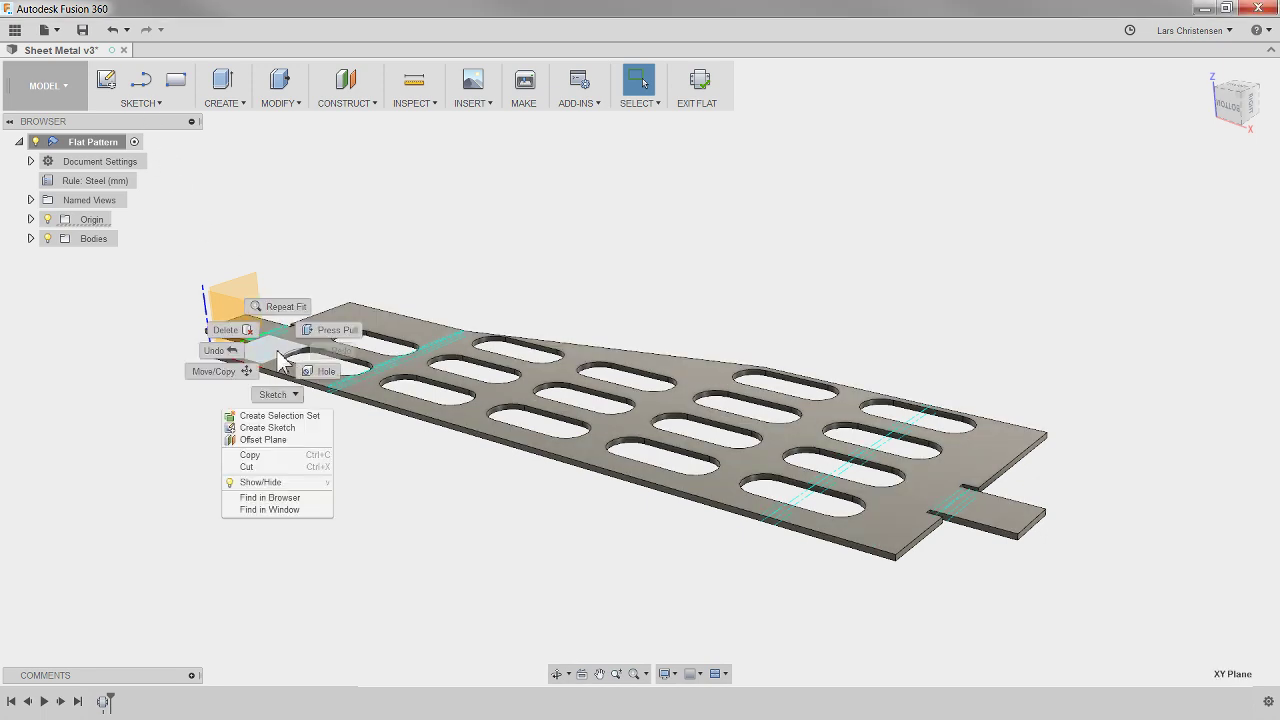
click(275, 428)
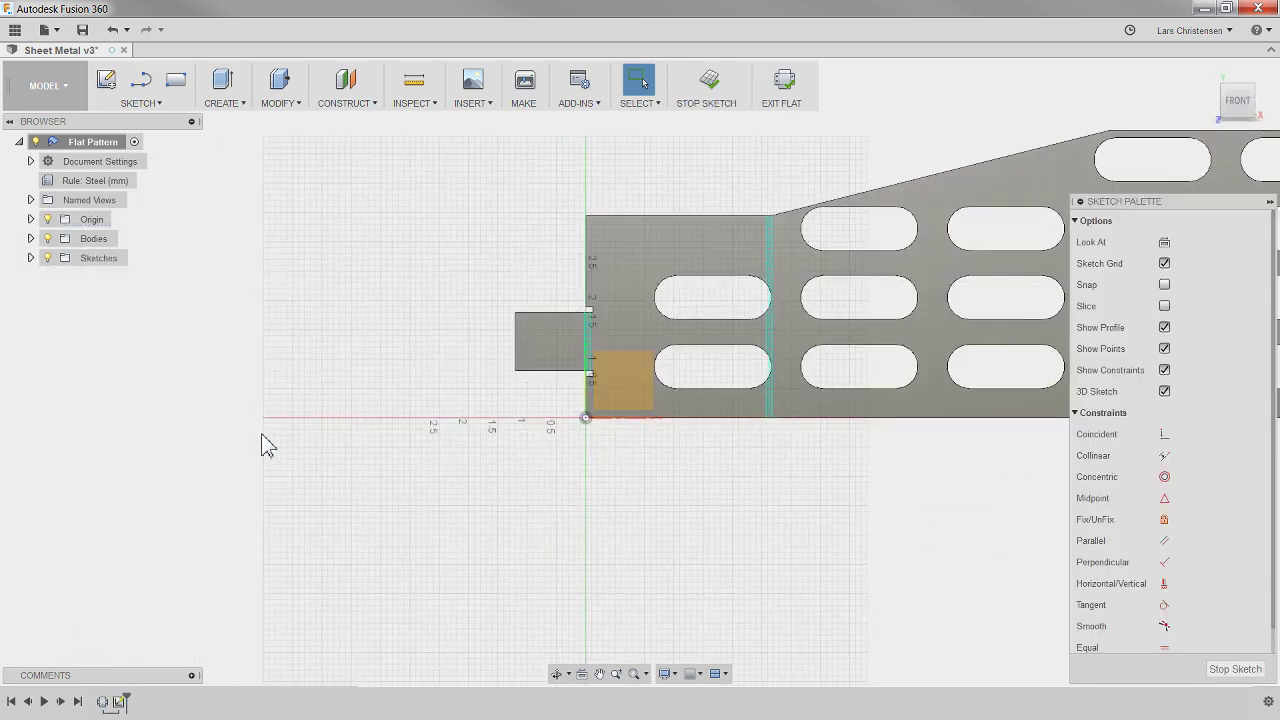
Sketch a stock sheet rectangle around the flat pattern, 4 ft high and 8 ft wide.
scroll(196, 440, down, 5)
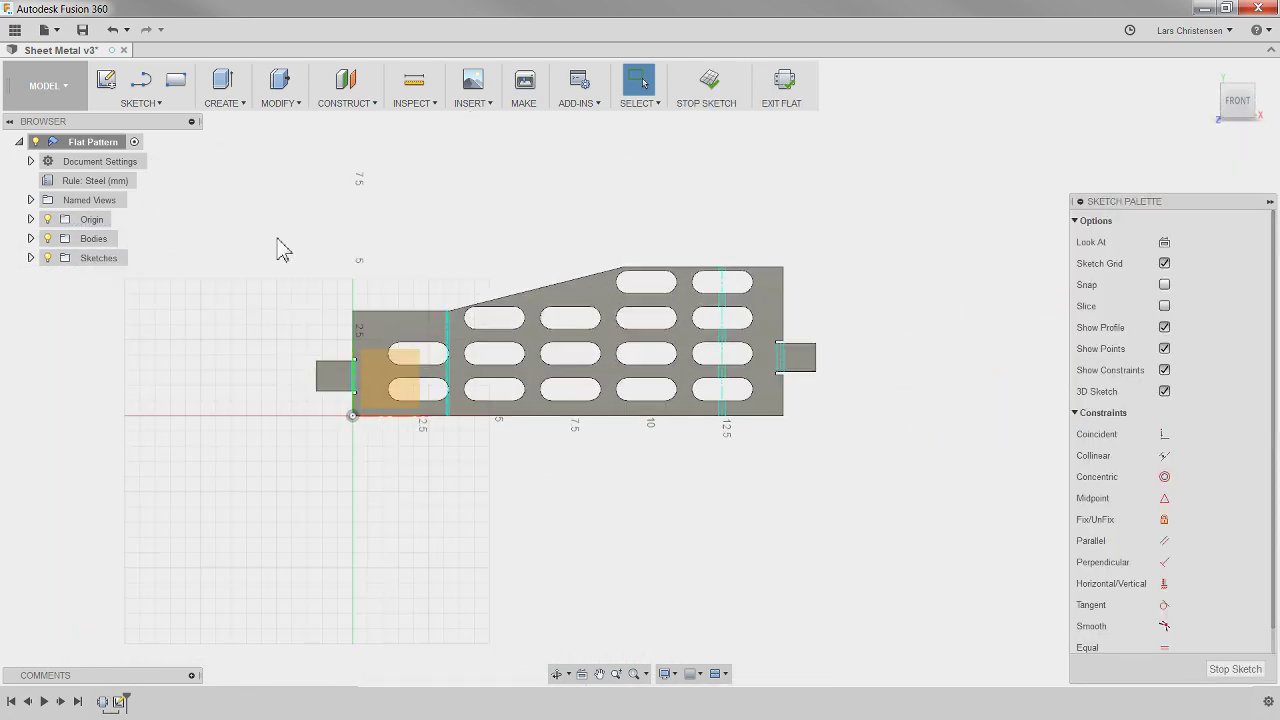
click(176, 80)
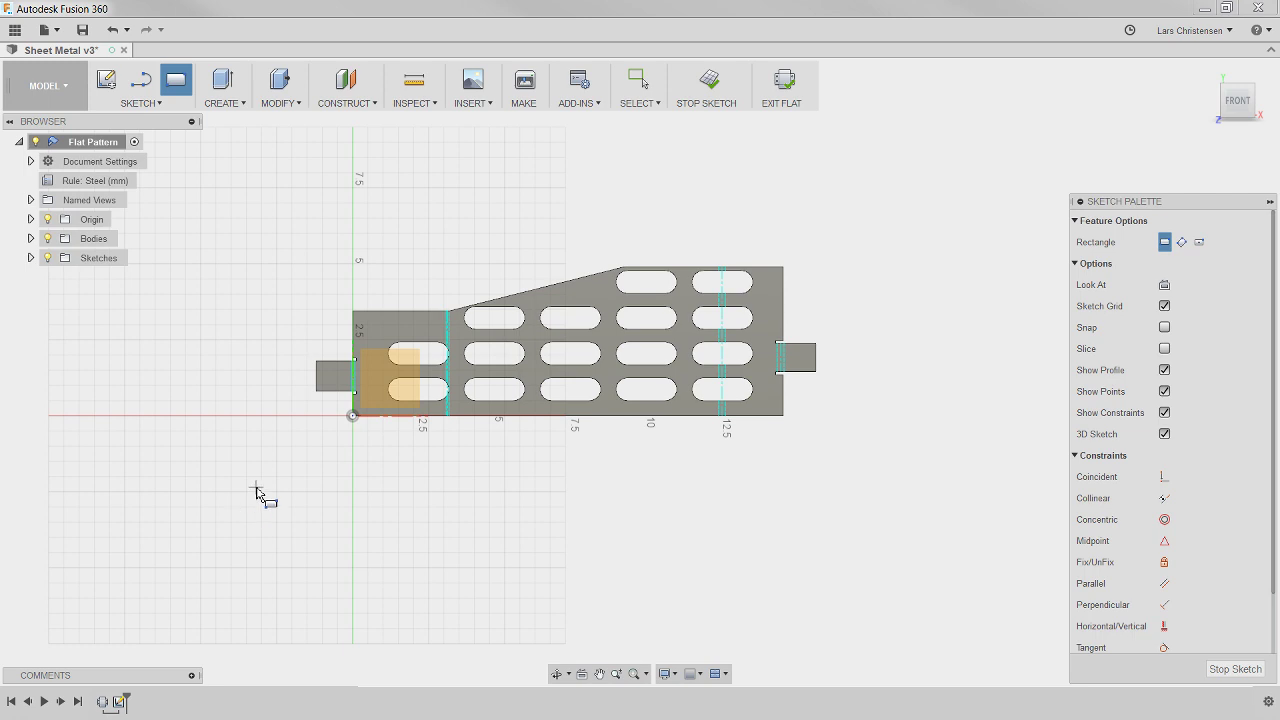
click(256, 488)
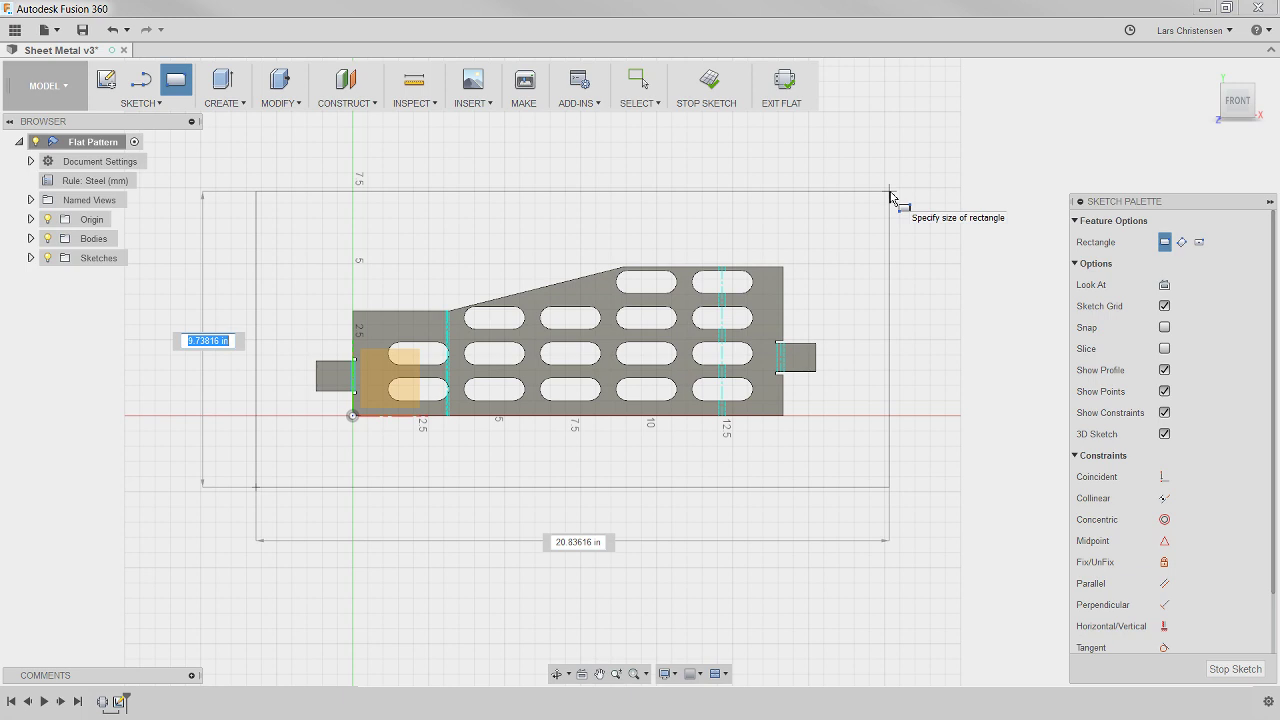
text(4ft)
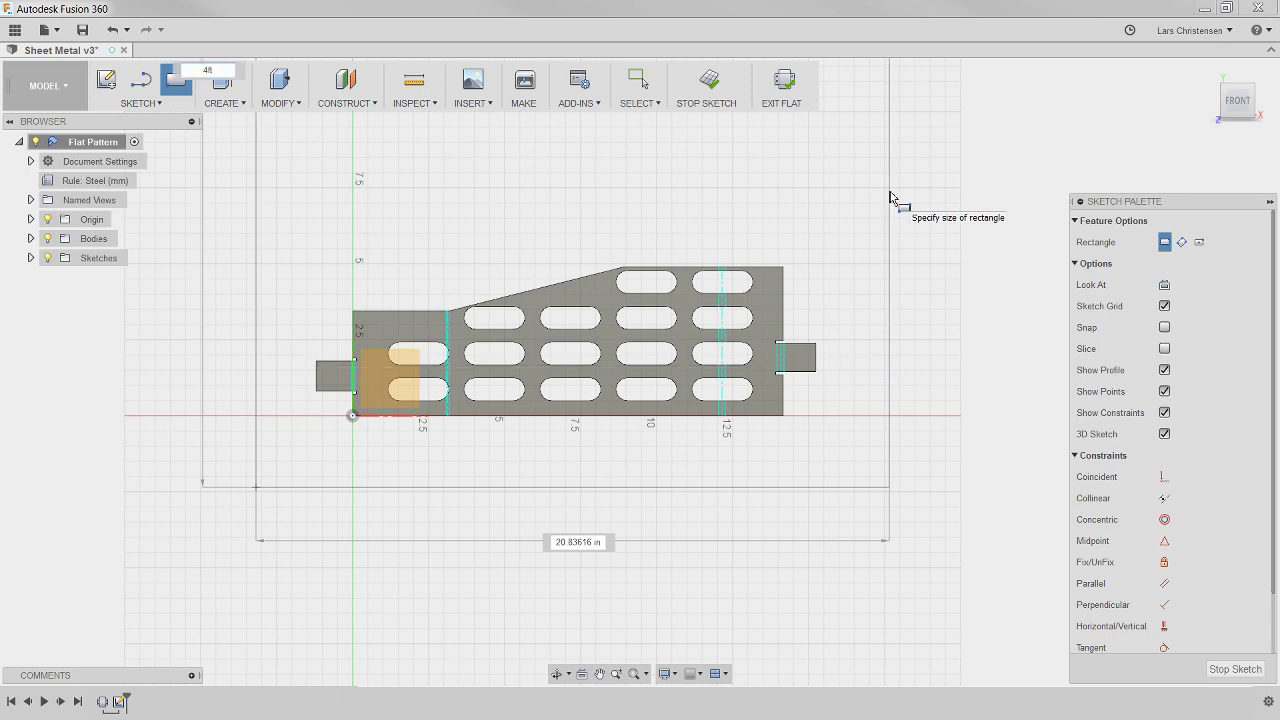
key(Tab)
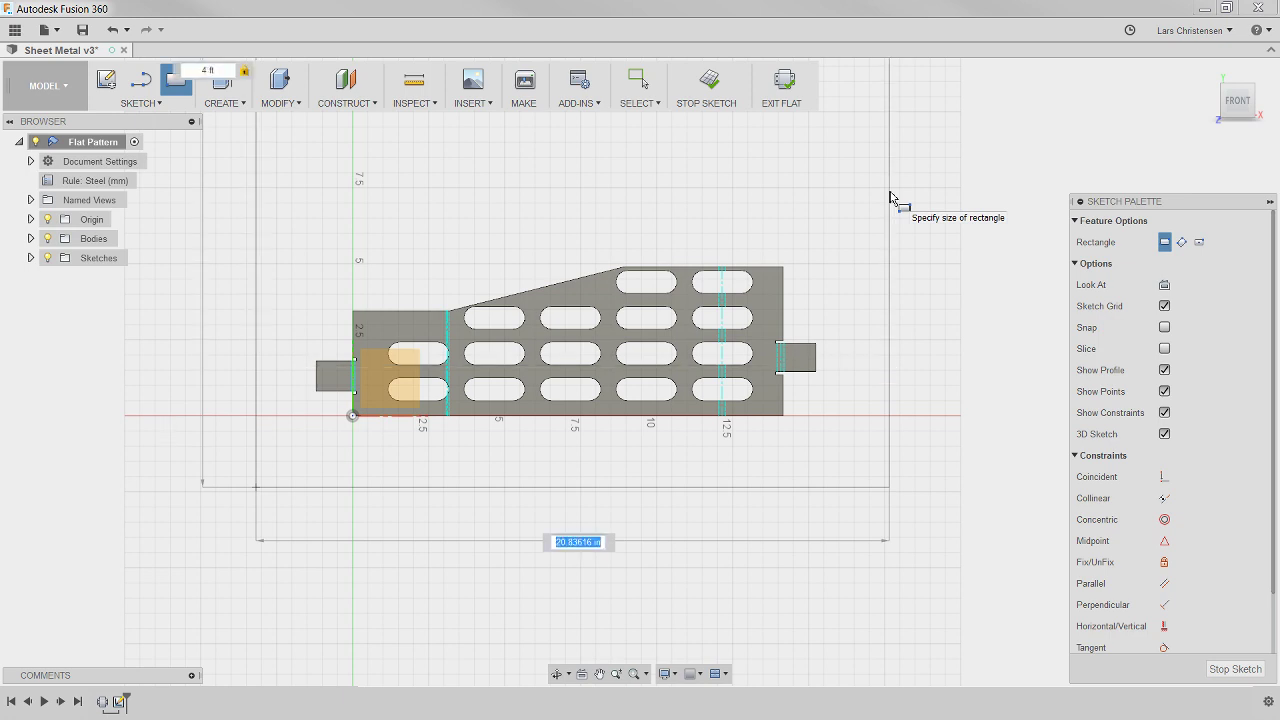
text(8ft)
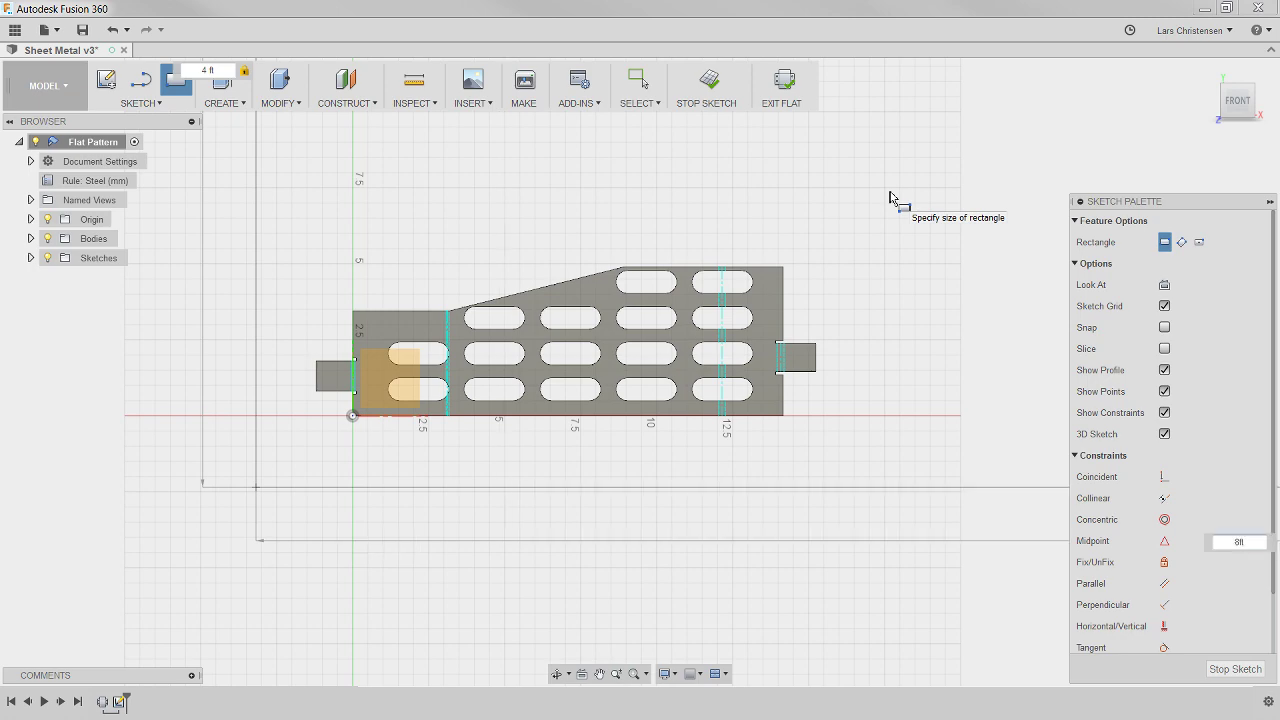
key(Return)
Dimension the horizontal distance from the origin to the rectangle's nearest vertical edge as 2 in.
scroll(449, 590, down, 5)
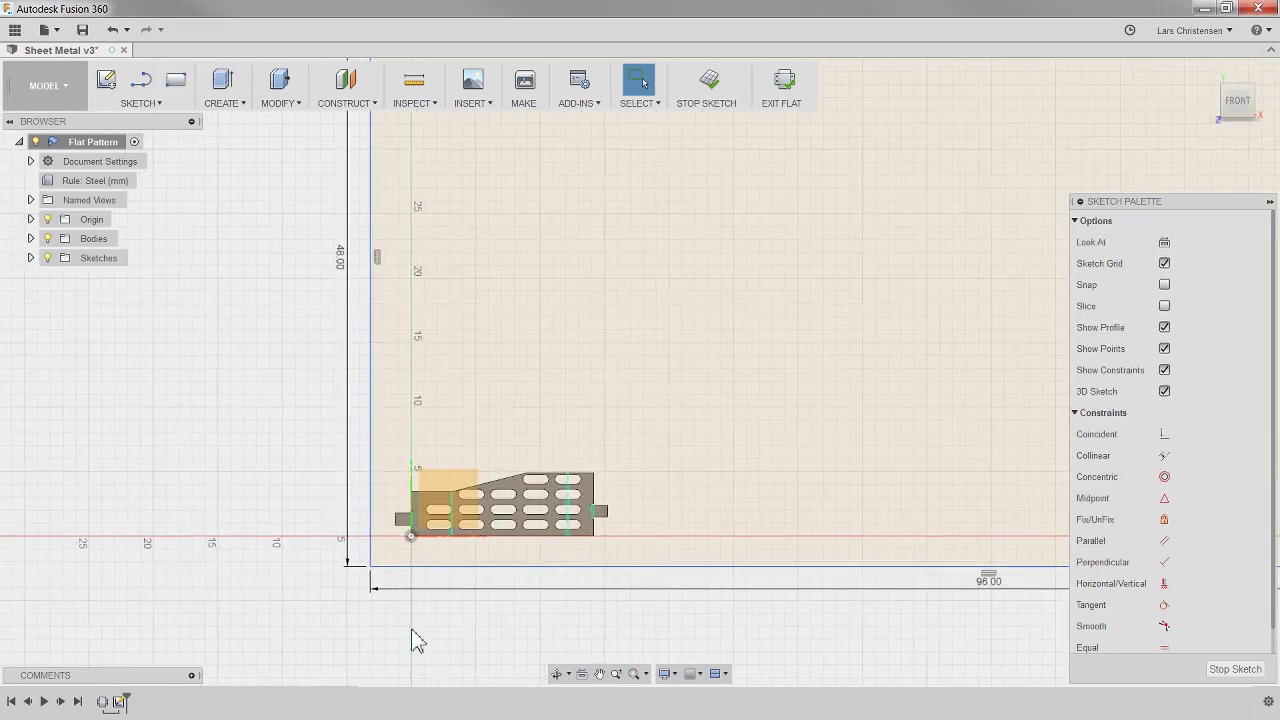
scroll(400, 648, down, 4)
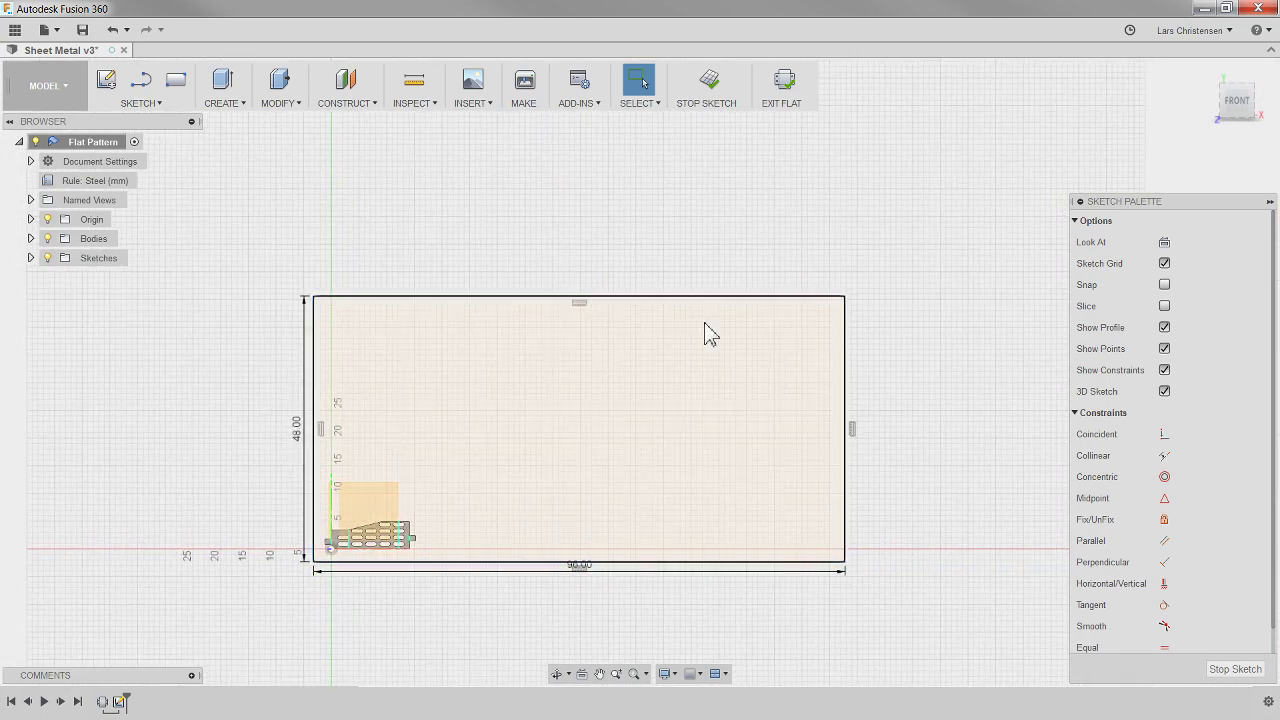
scroll(285, 600, up, 3)
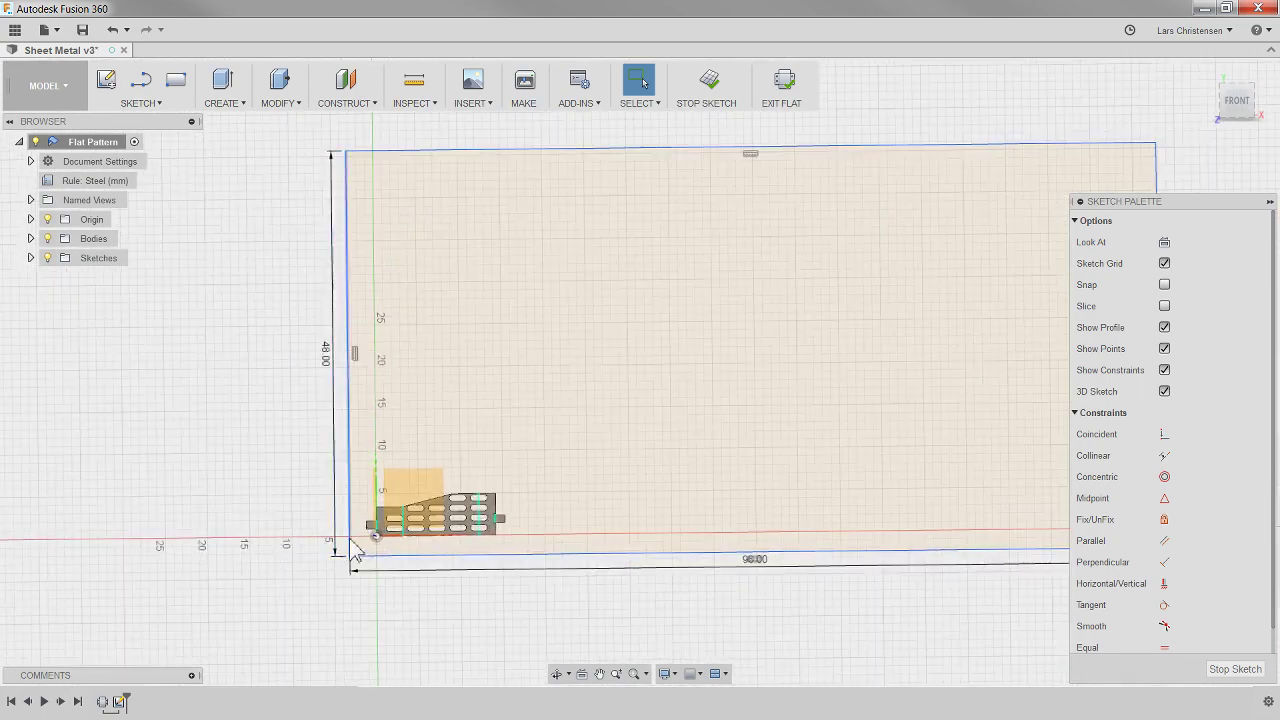
scroll(400, 558, up, 6)
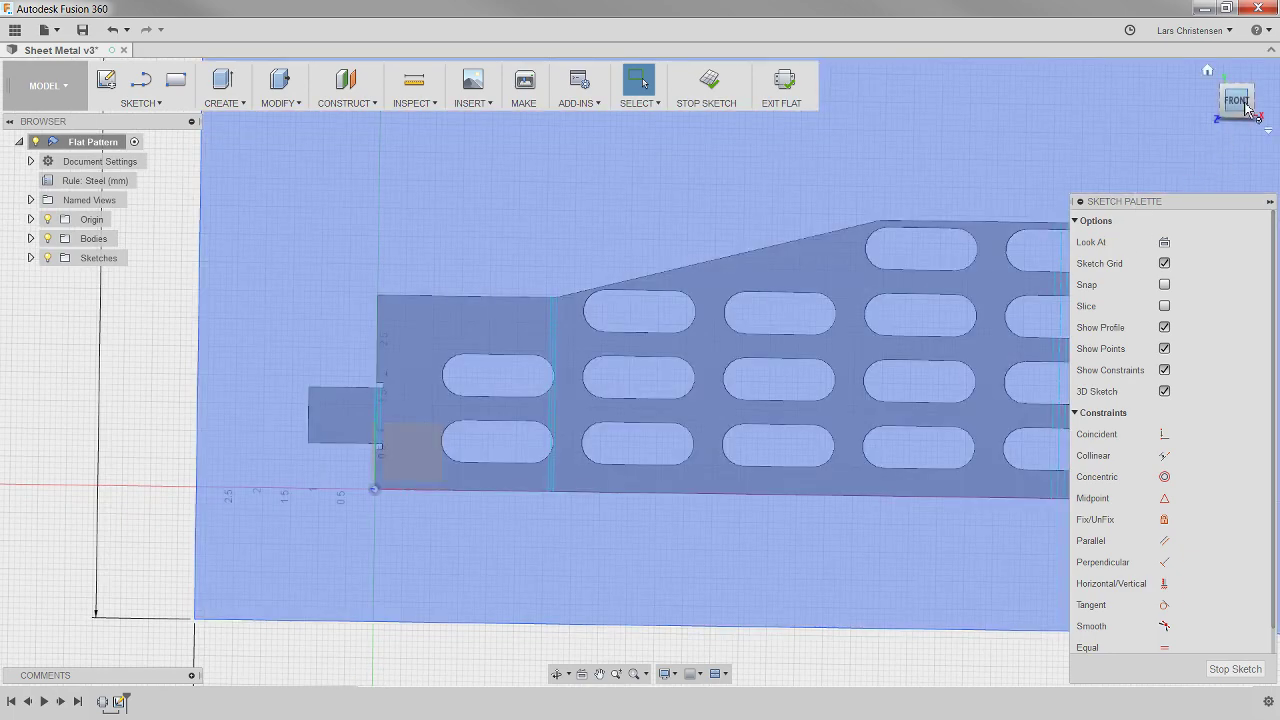
click(1240, 102)
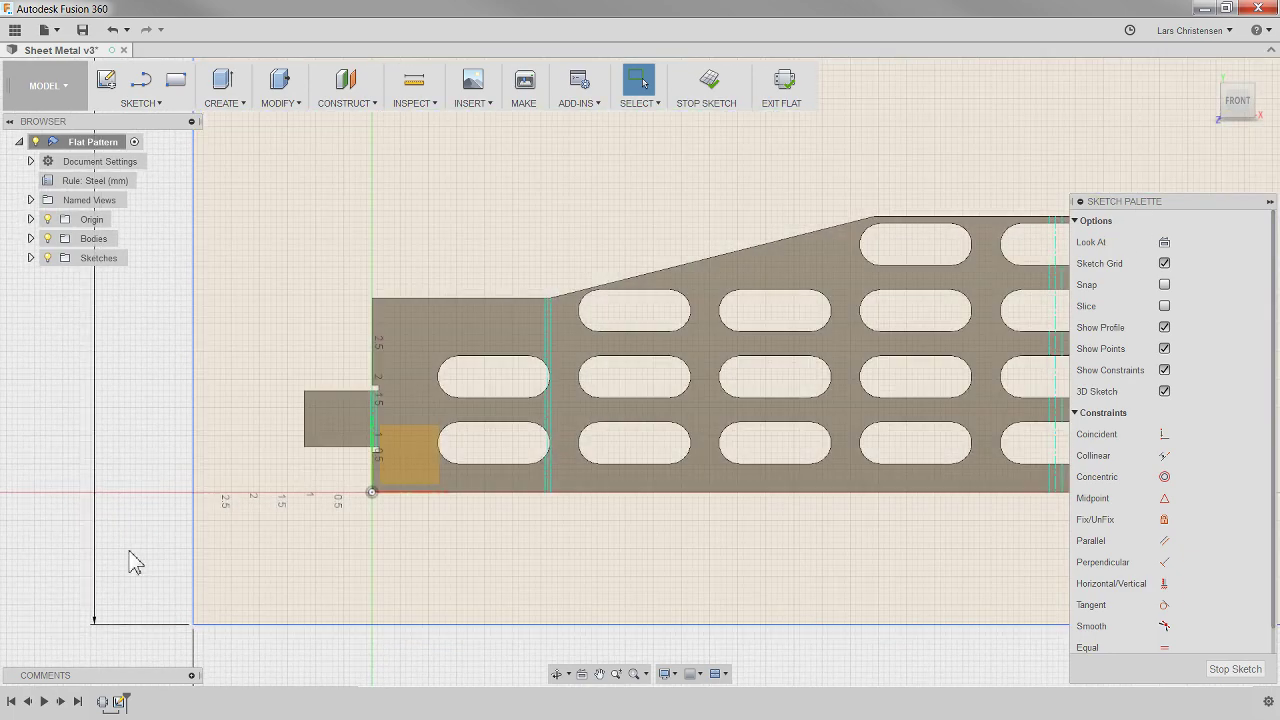
key(d)
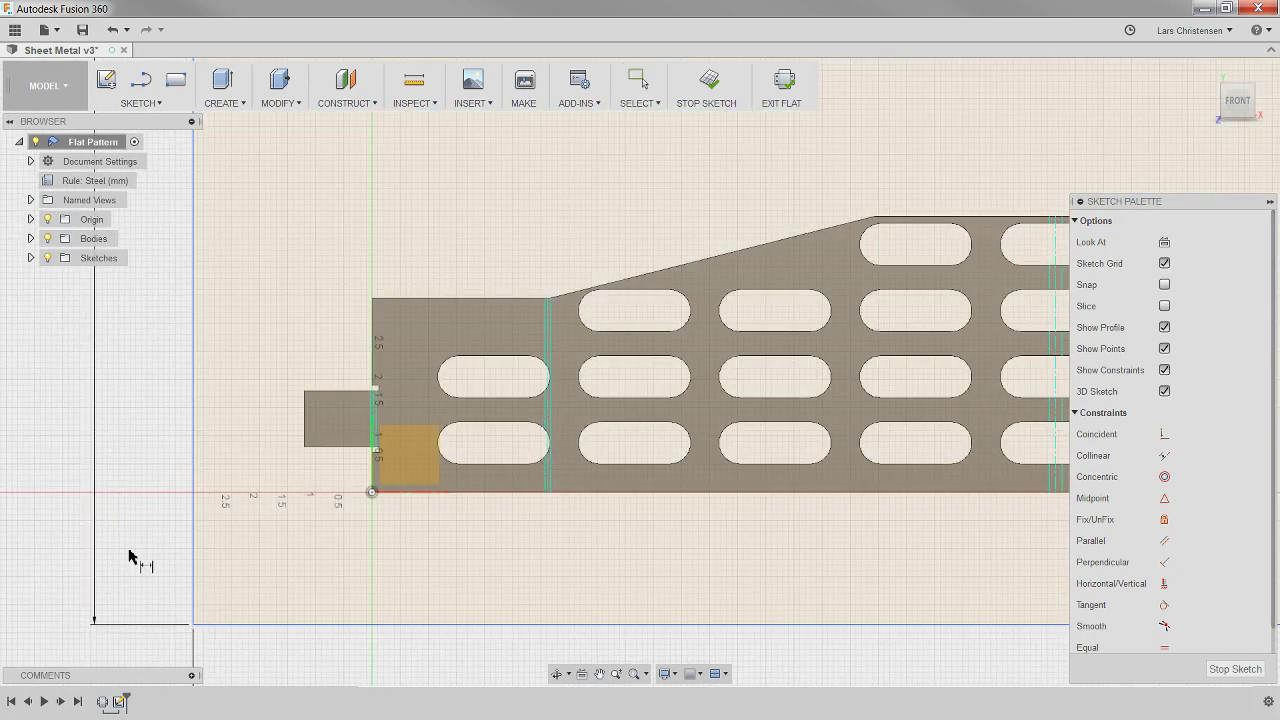
click(372, 492)
click(194, 557)
click(255, 652)
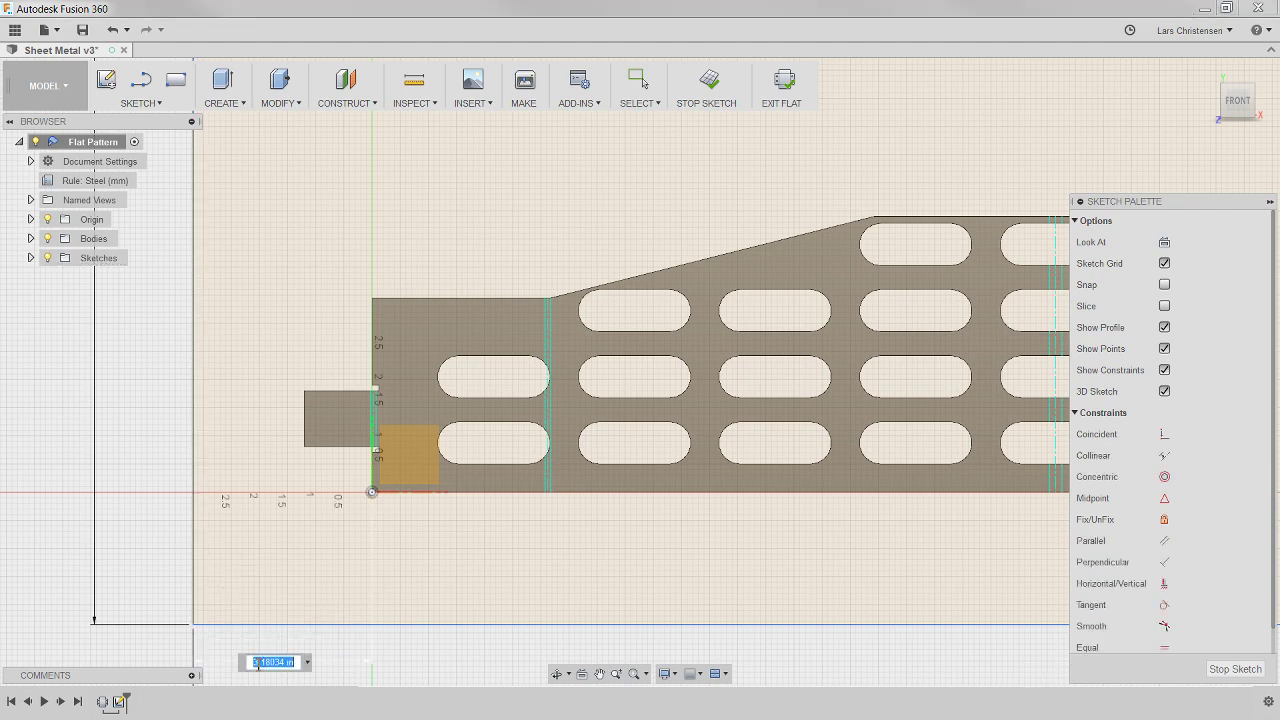
text(2)
key(Return)
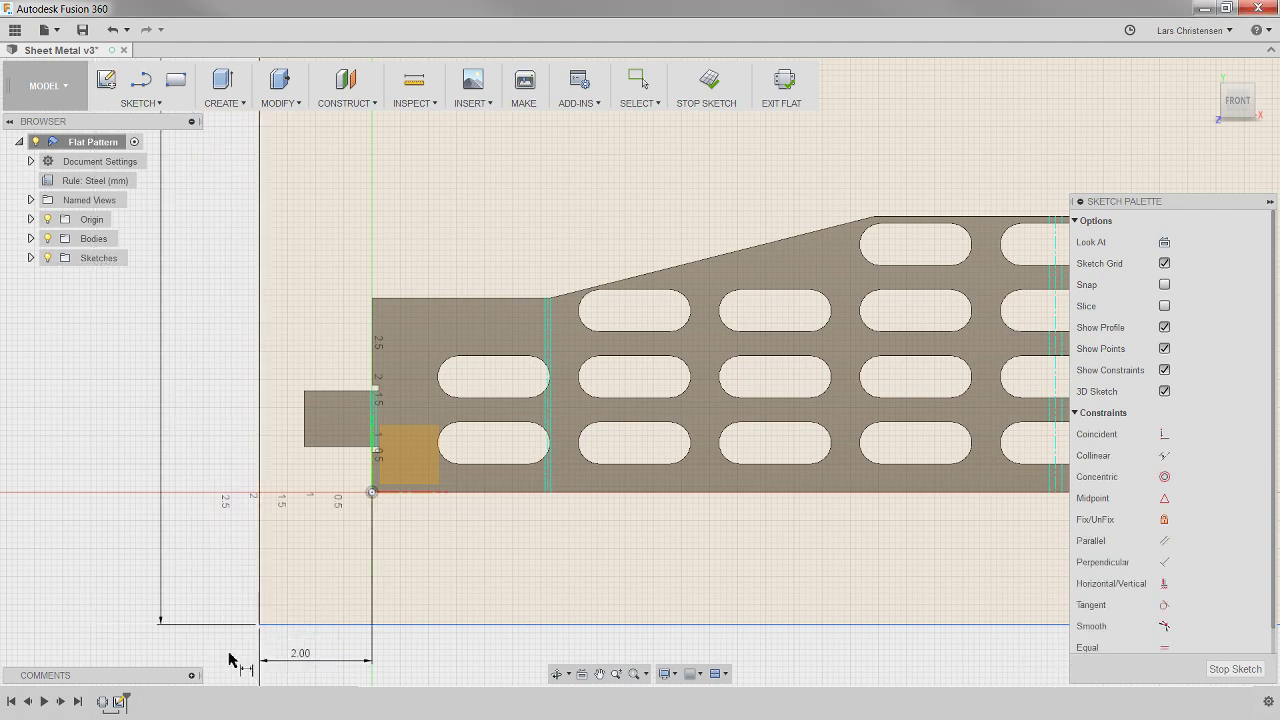
Dimension the vertical distance from the origin to the rectangle's lower edge as 2 in.
click(378, 625)
click(372, 492)
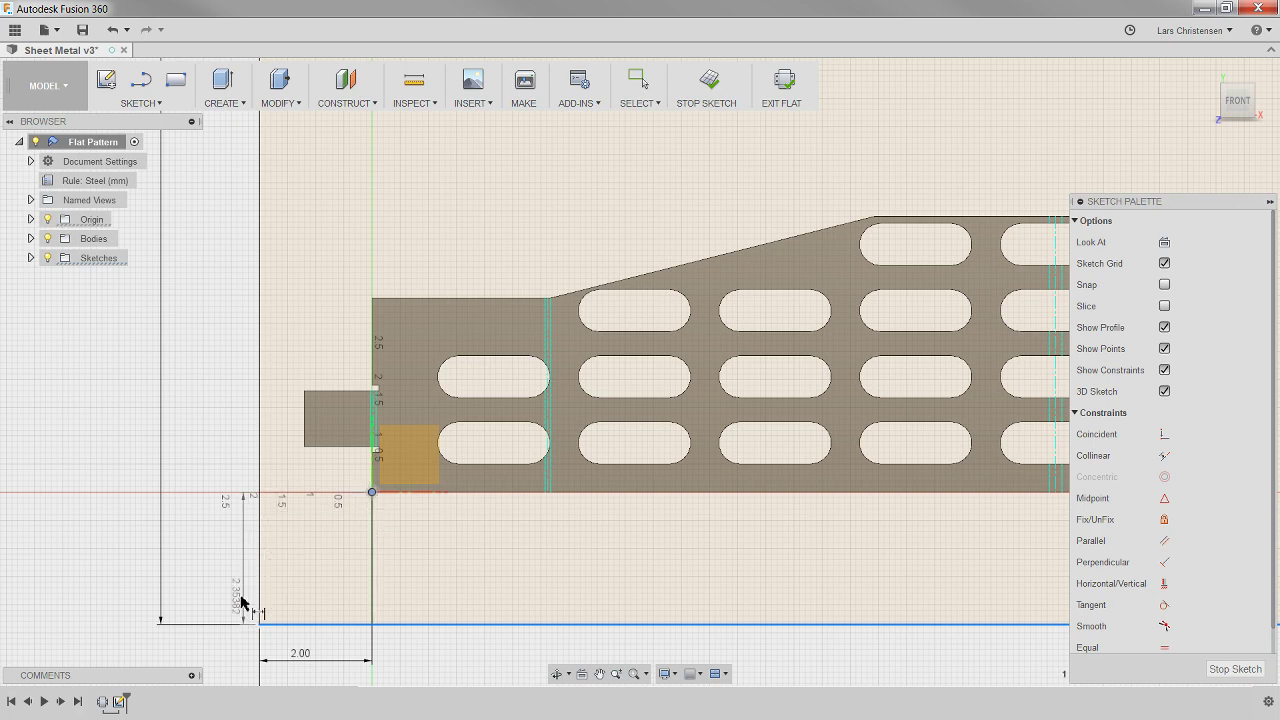
click(208, 586)
text(2)
key(Return)
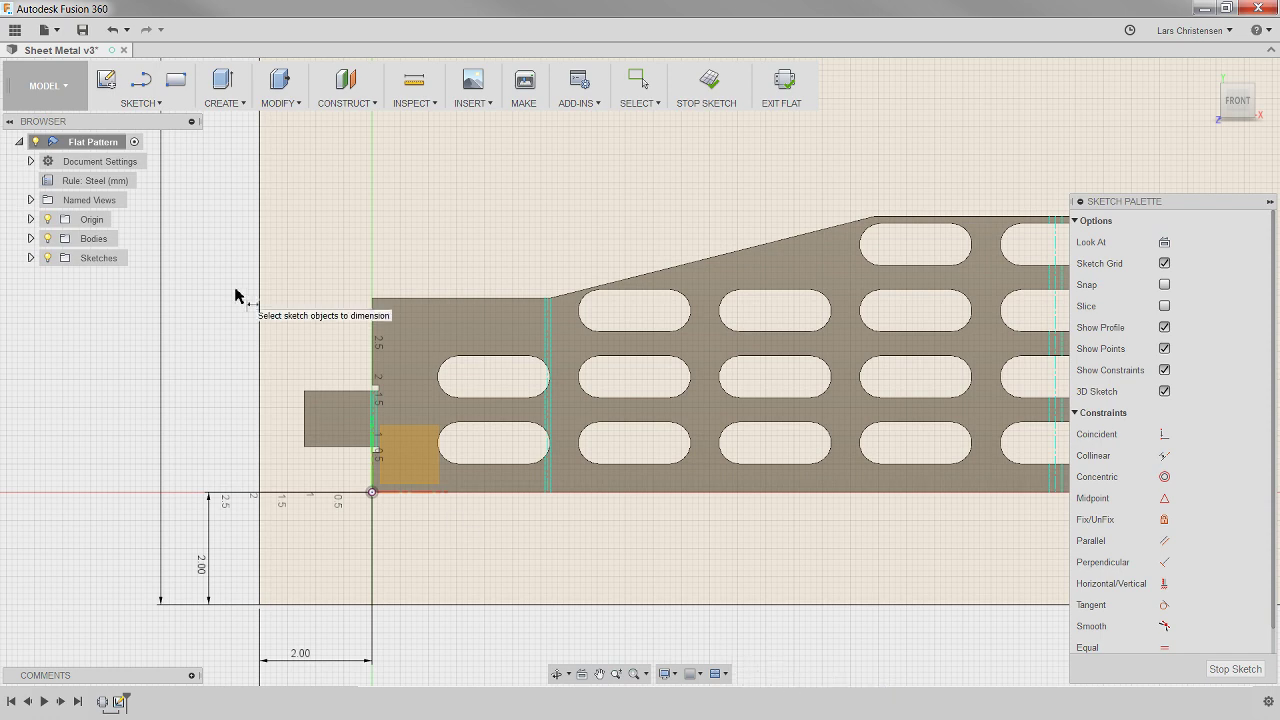
Start an Extrude of the large rectangle profile and pull it downward to about -1.23 in.
click(224, 82)
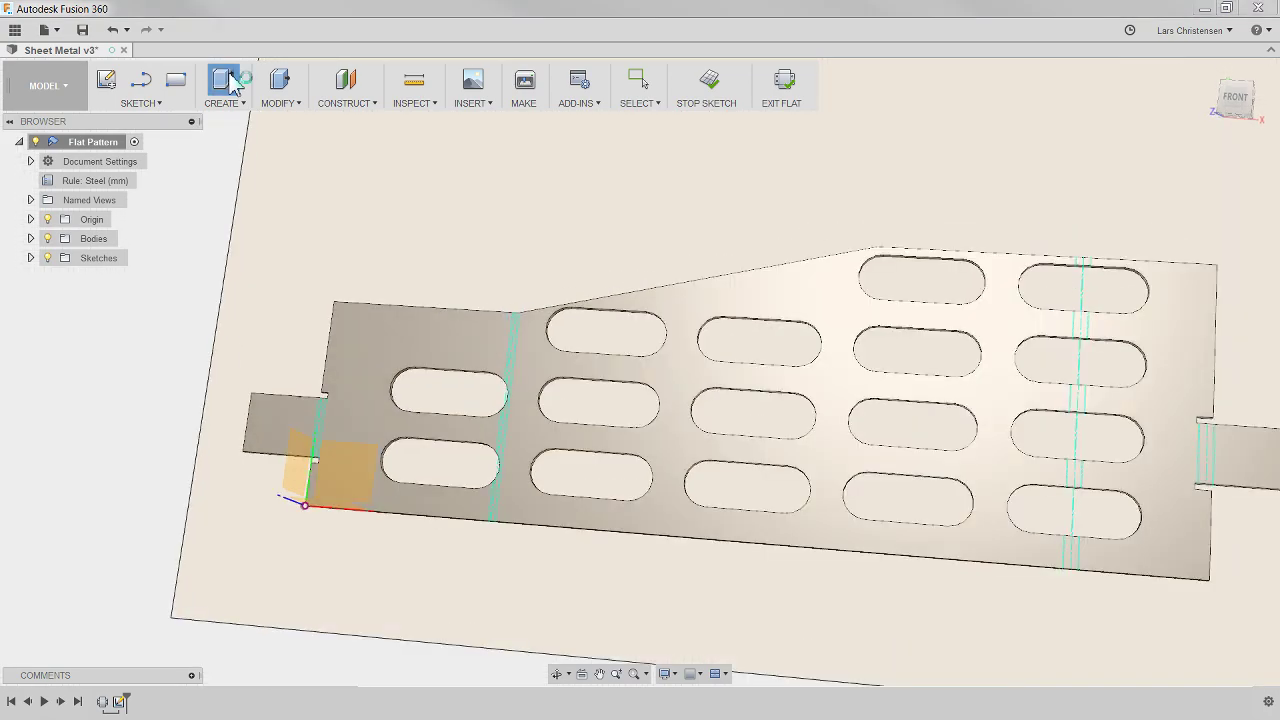
click(600, 263)
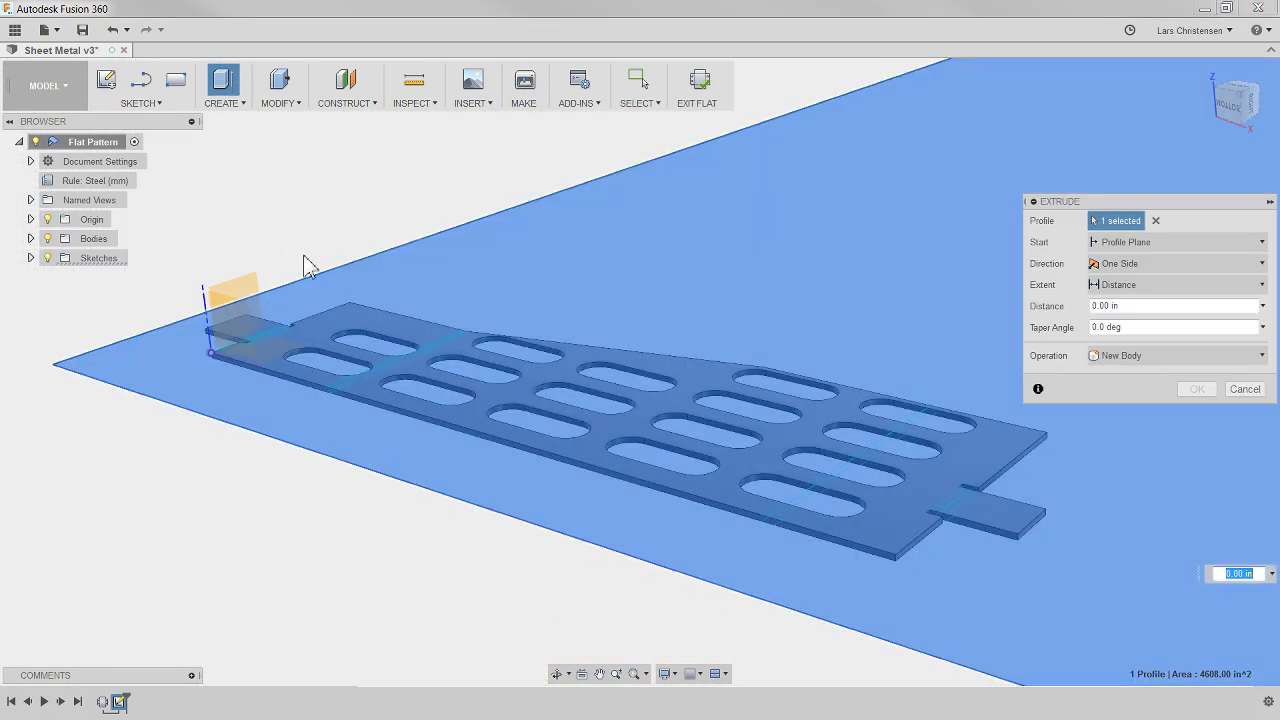
scroll(457, 337, down, 5)
shift+middle_drag(585, 400, 674, 594)
drag(782, 388, 771, 434)
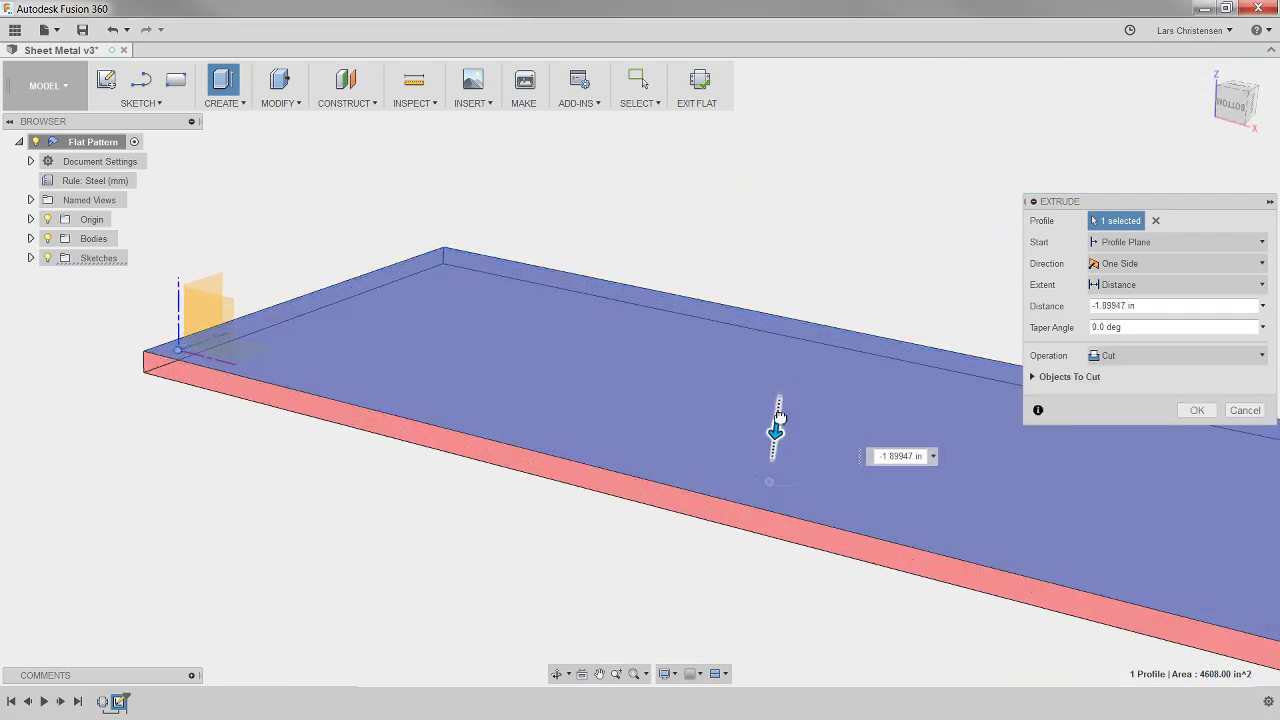
shift+middle_drag(973, 430, 975, 316)
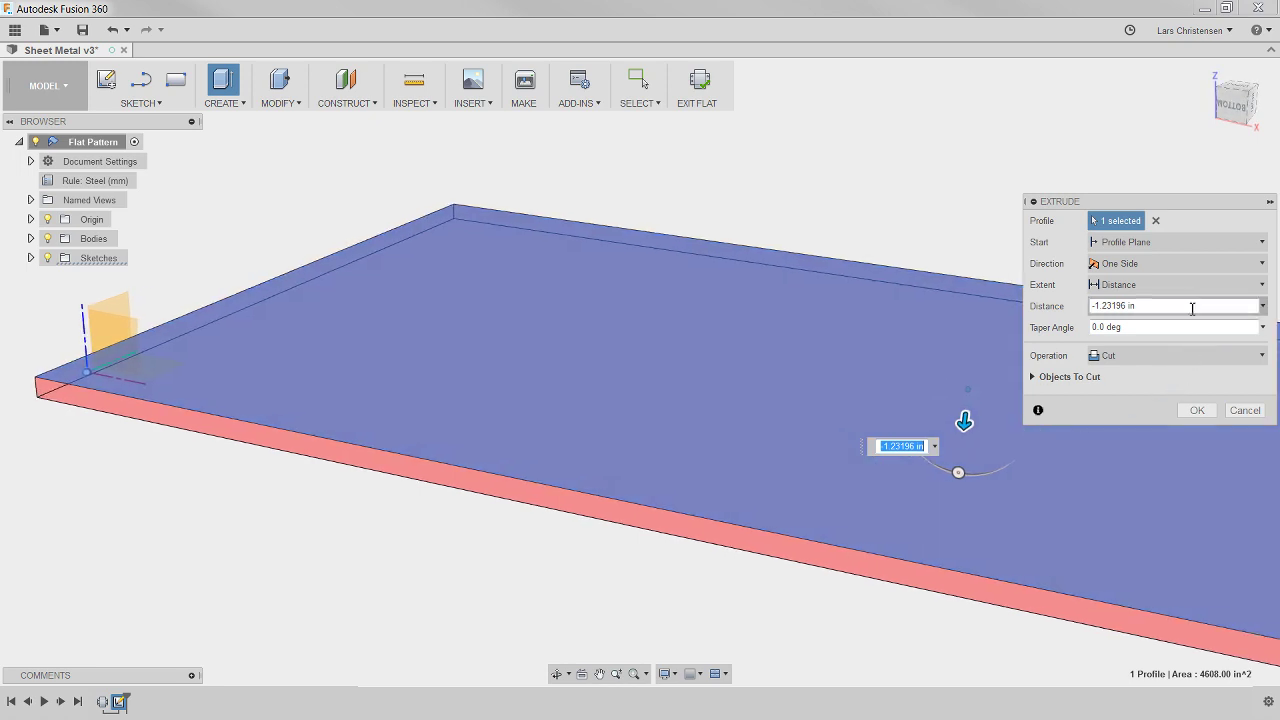
Replace the extrusion distance with 0.09 in.
key(Tab)
text(-)
key(ctrl+v)
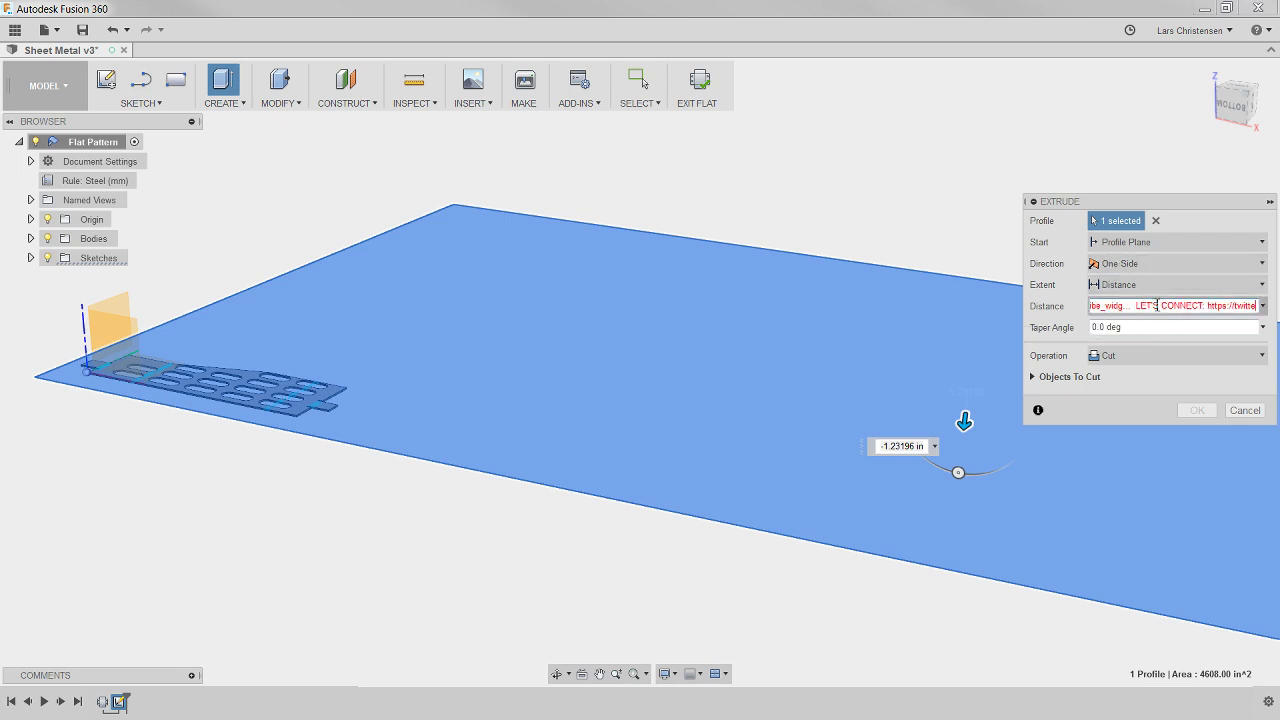
key(ctrl+a)
key(BackSpace)
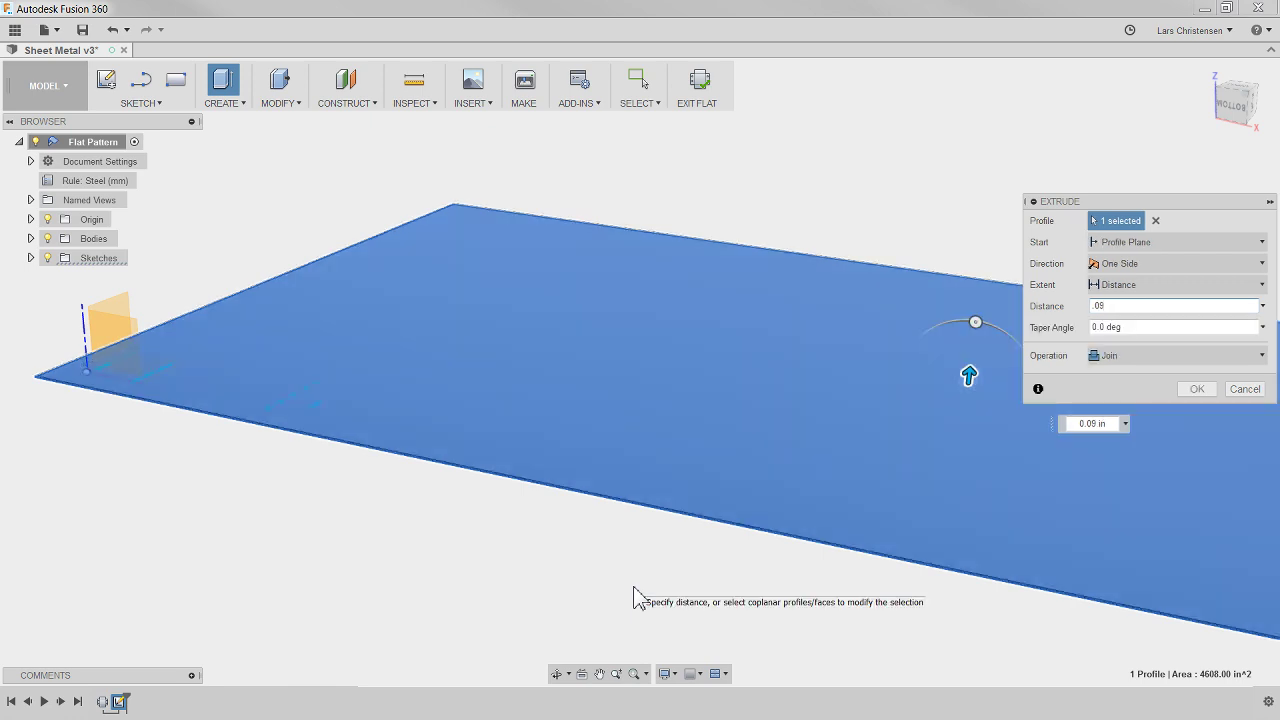
Reverse the extrusion by setting the distance to -0.09 in and create the sheet as a new body.
shift+middle_drag(835, 609, 609, 563)
click(1095, 308)
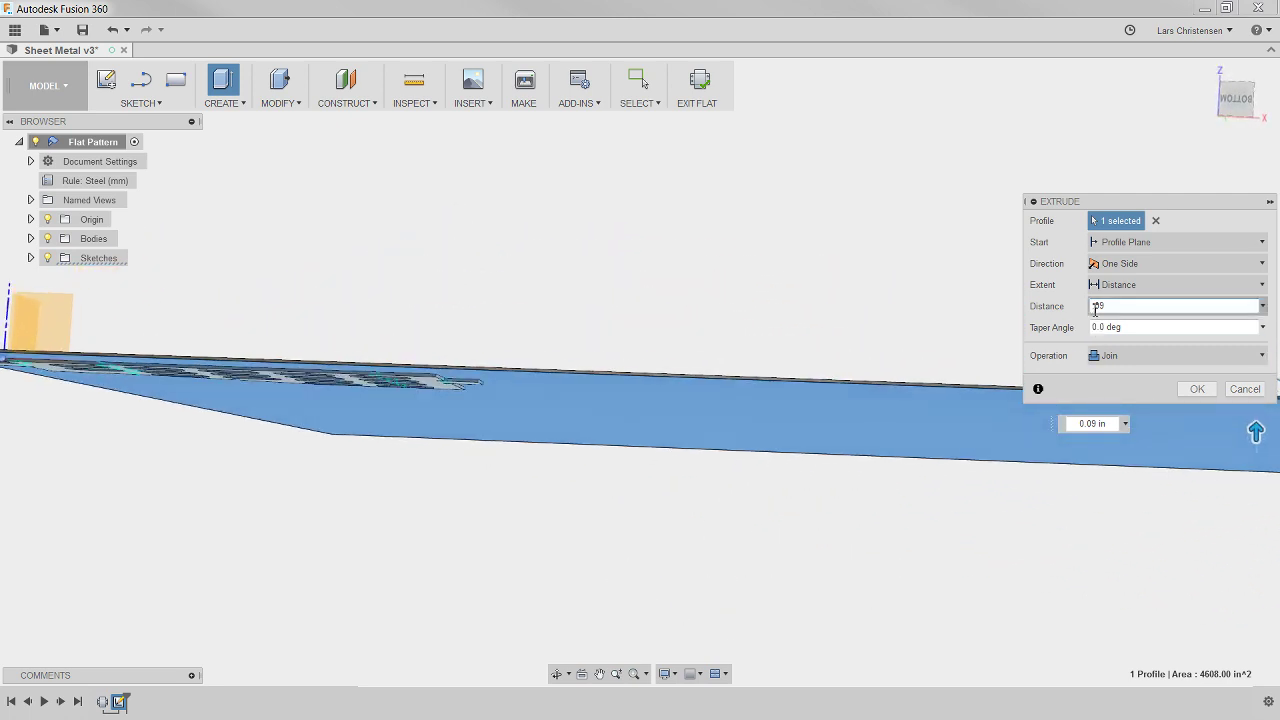
text(-)
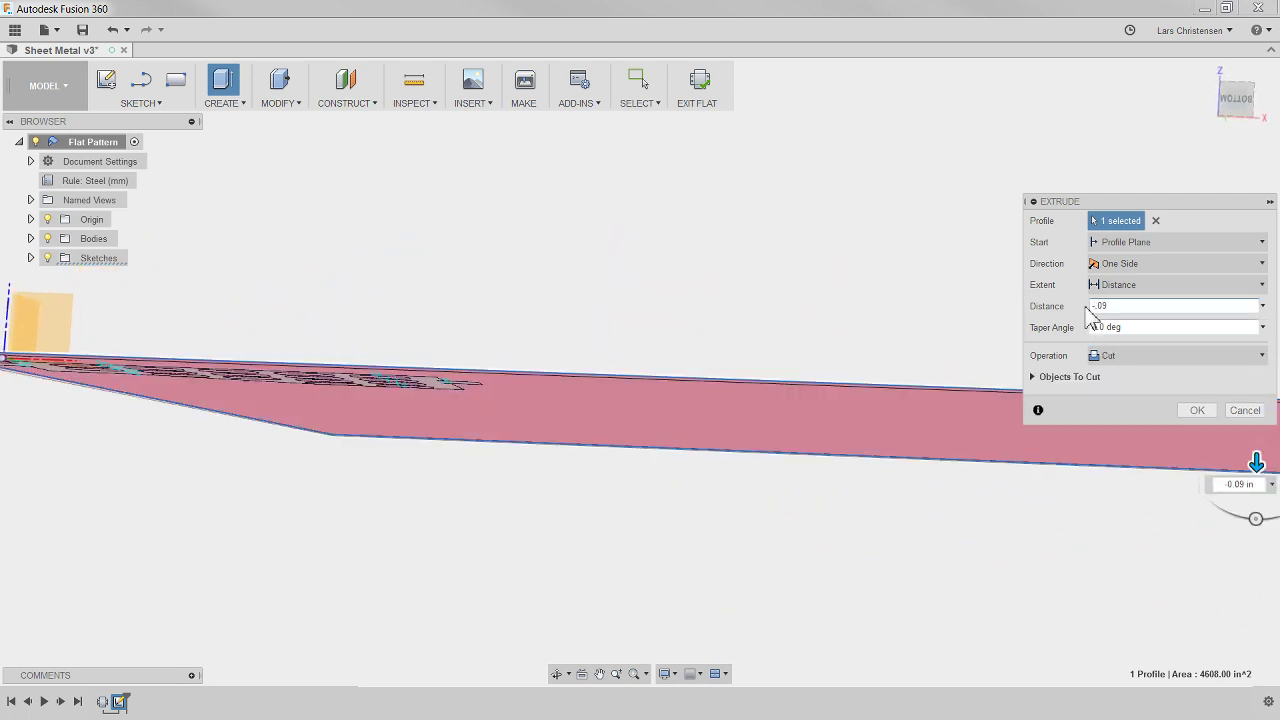
shift+middle_drag(690, 447, 1171, 347)
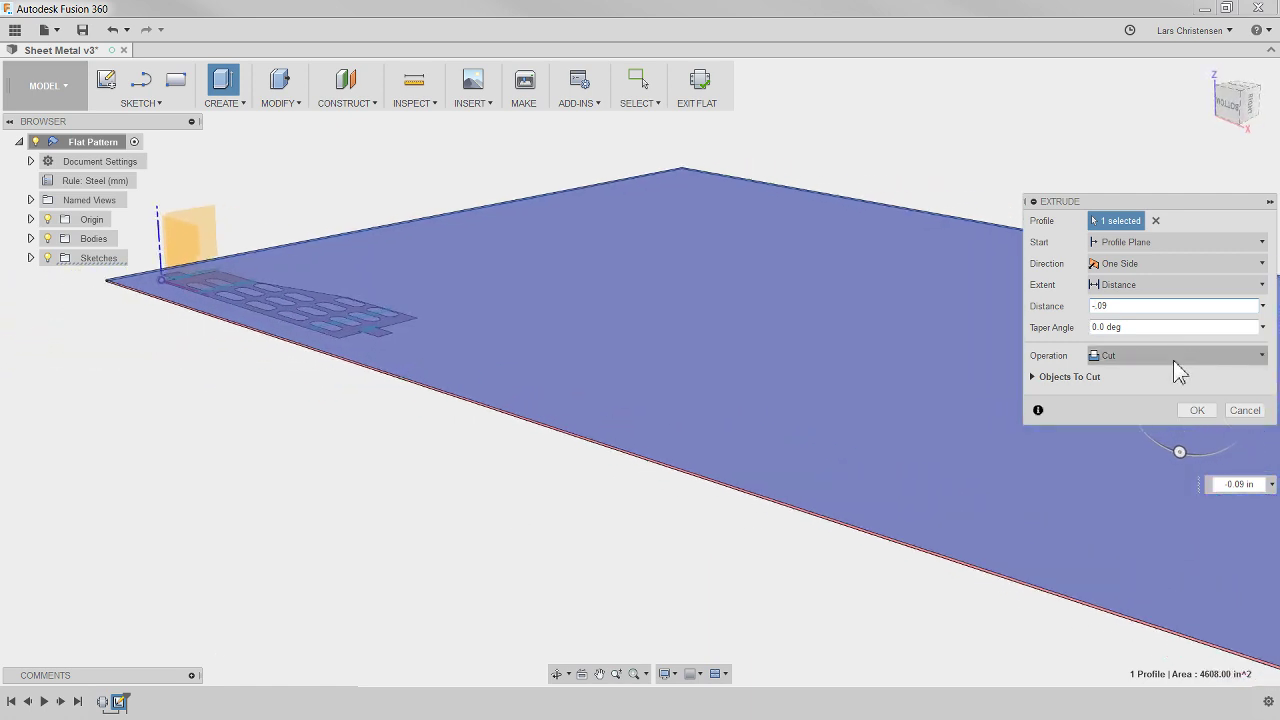
click(1180, 355)
click(1179, 428)
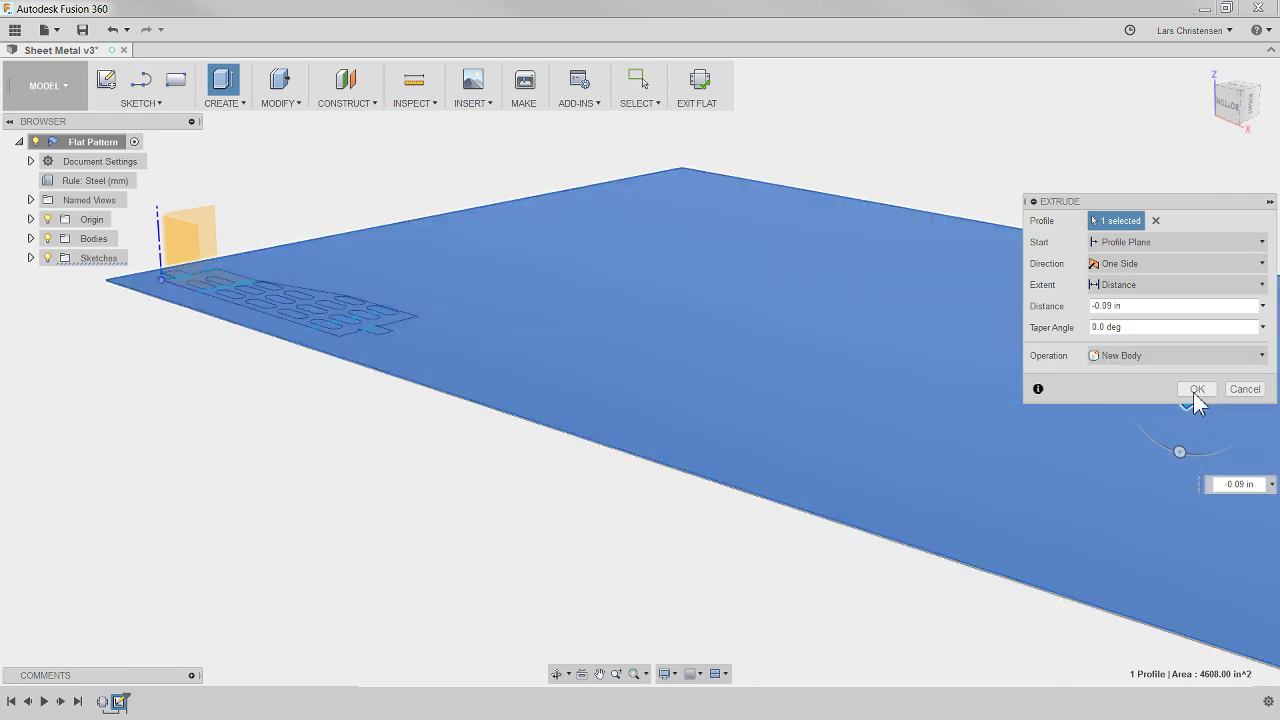
click(1196, 389)
List the bodies of the flat pattern and switch to the CAM workspace.
scroll(271, 583, up, 2)
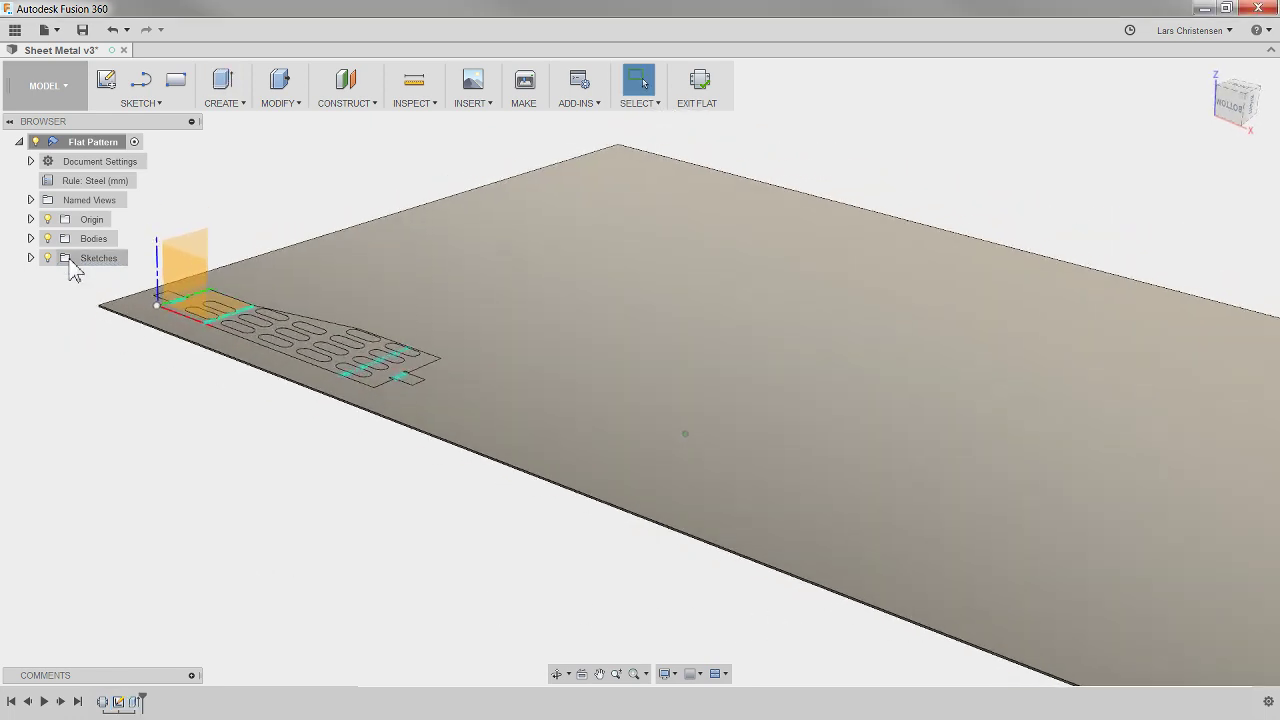
click(30, 239)
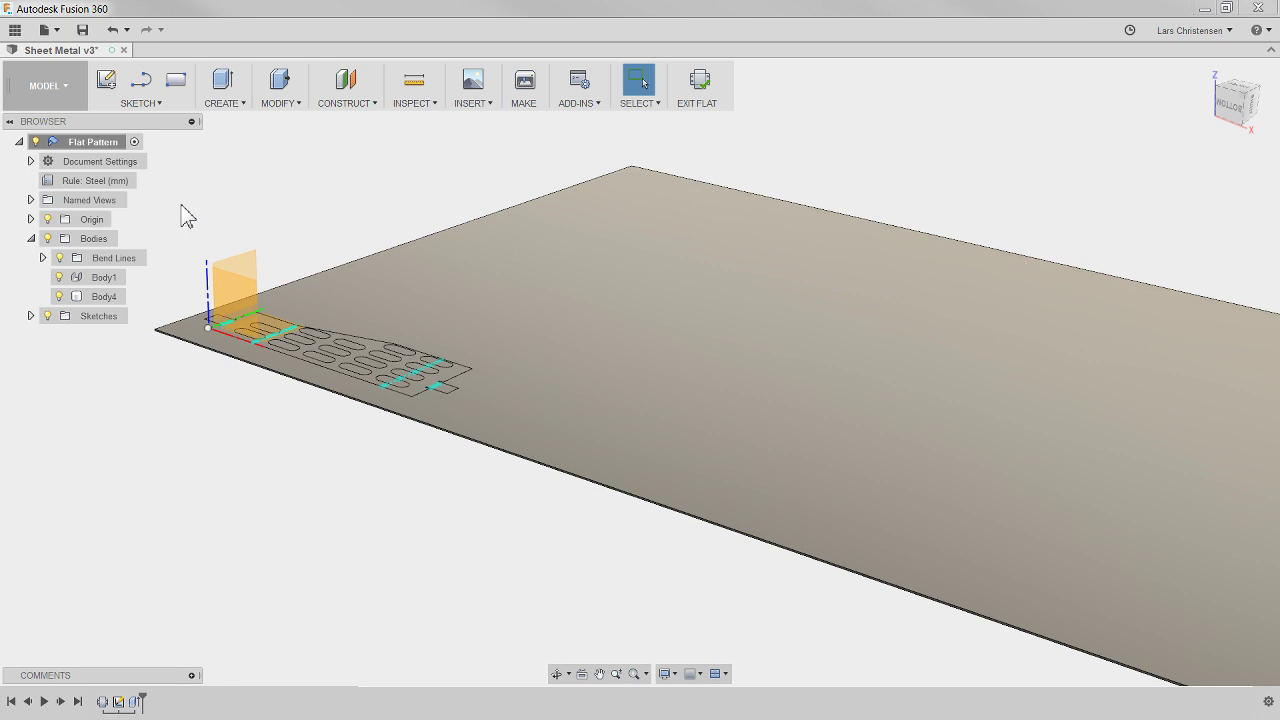
click(46, 86)
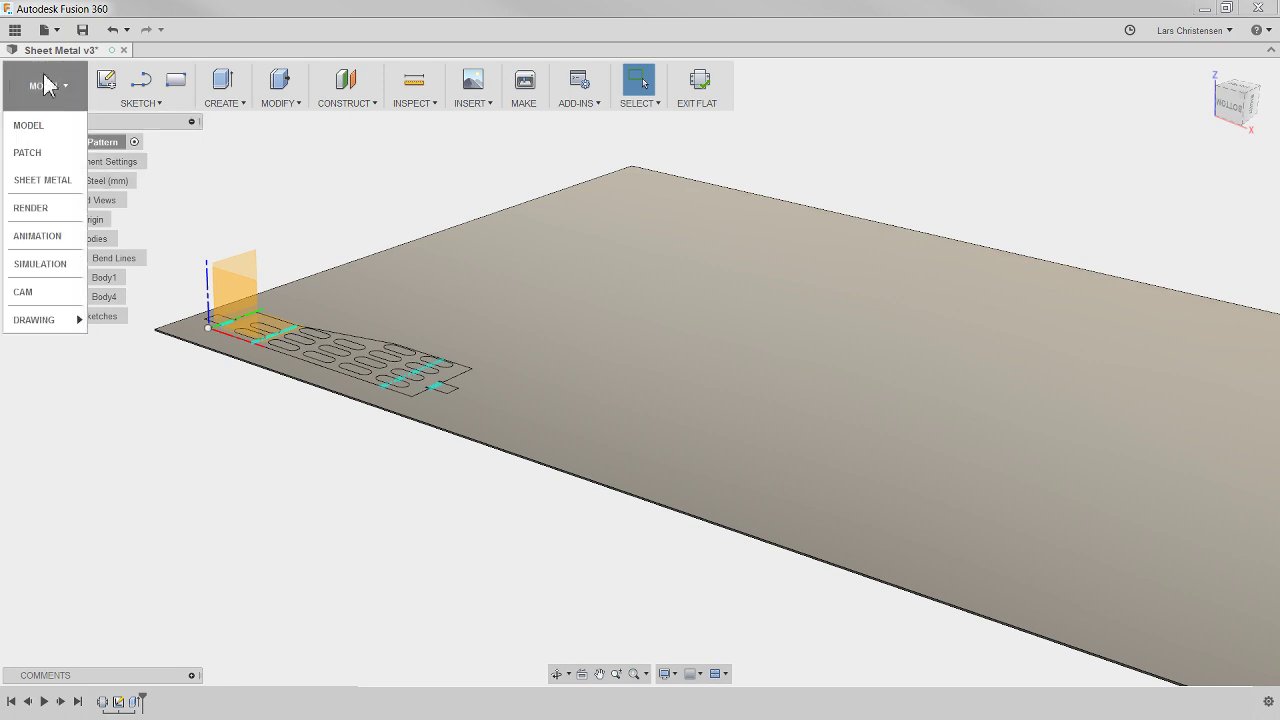
click(21, 290)
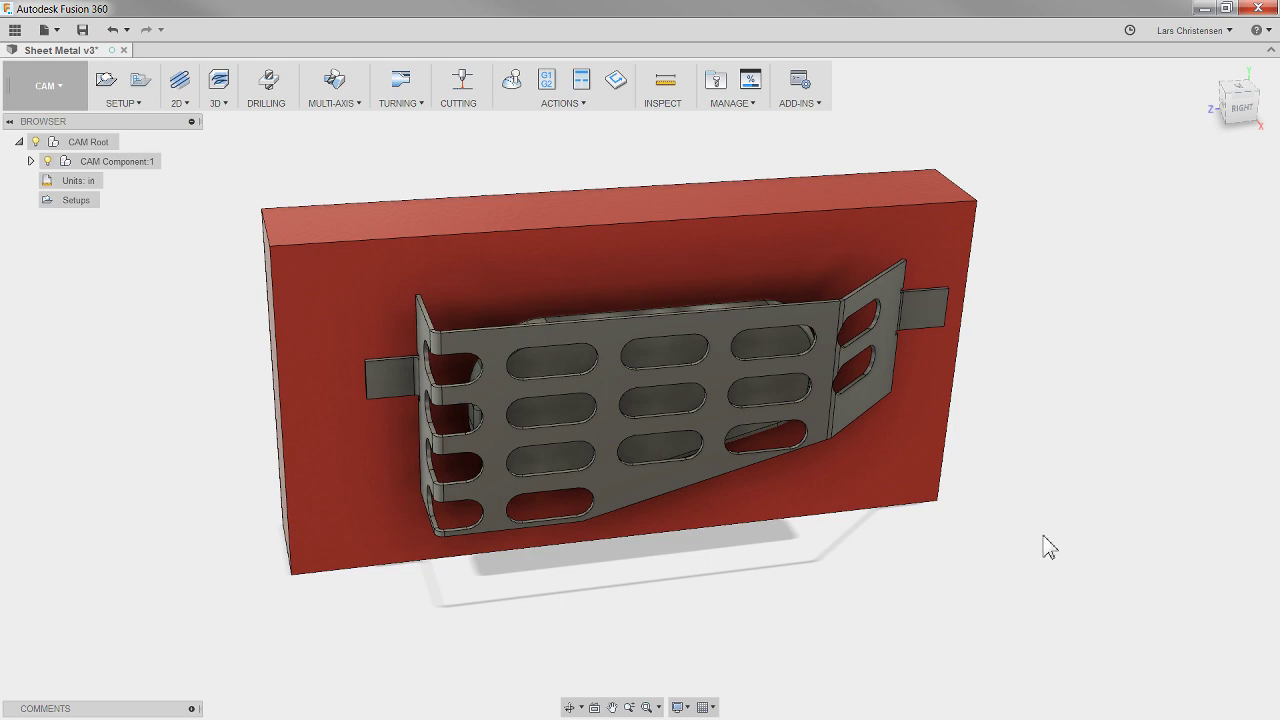
Activate the Sheet Metal v3 flat pattern within the CAM component.
shift+middle_drag(1043, 550, 355, 441)
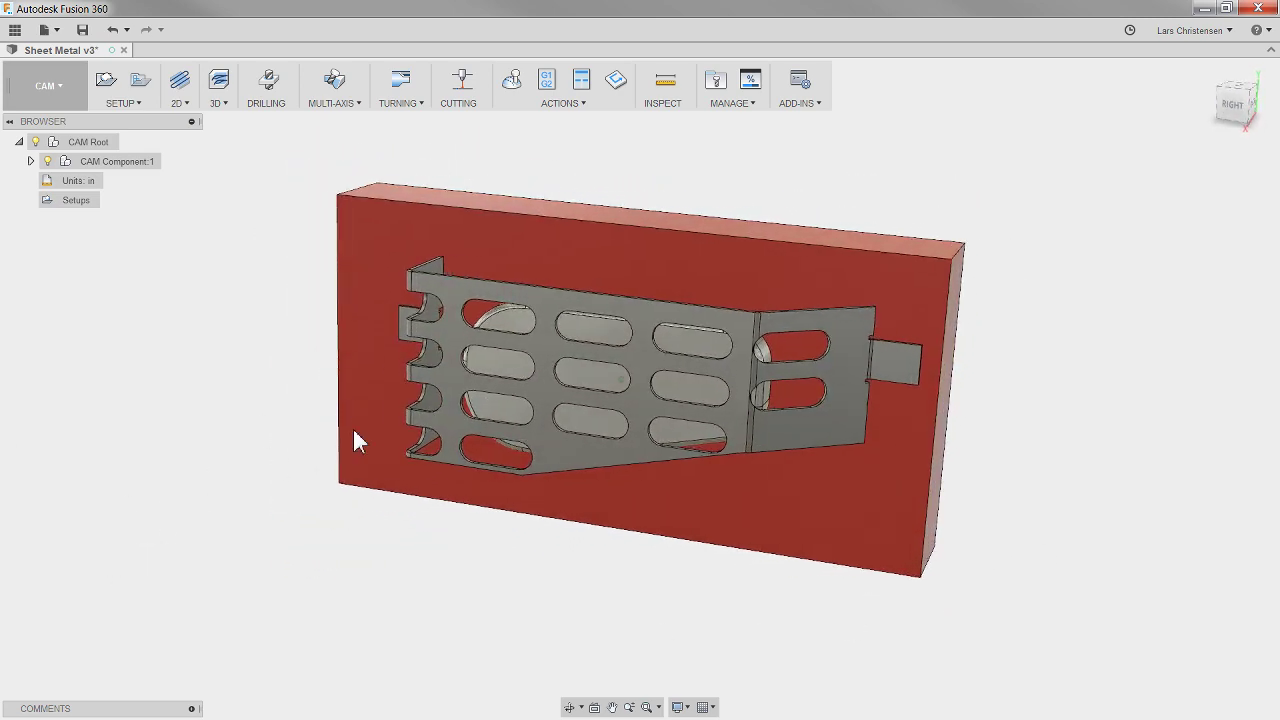
click(31, 161)
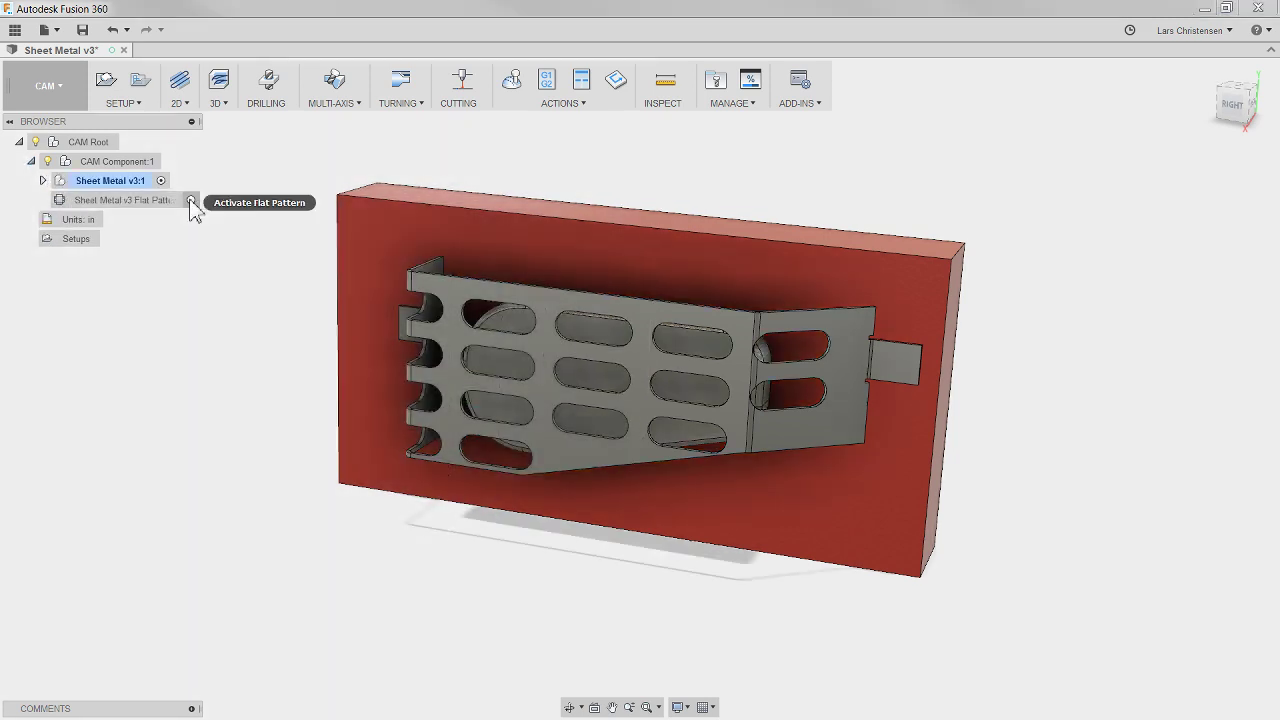
click(191, 200)
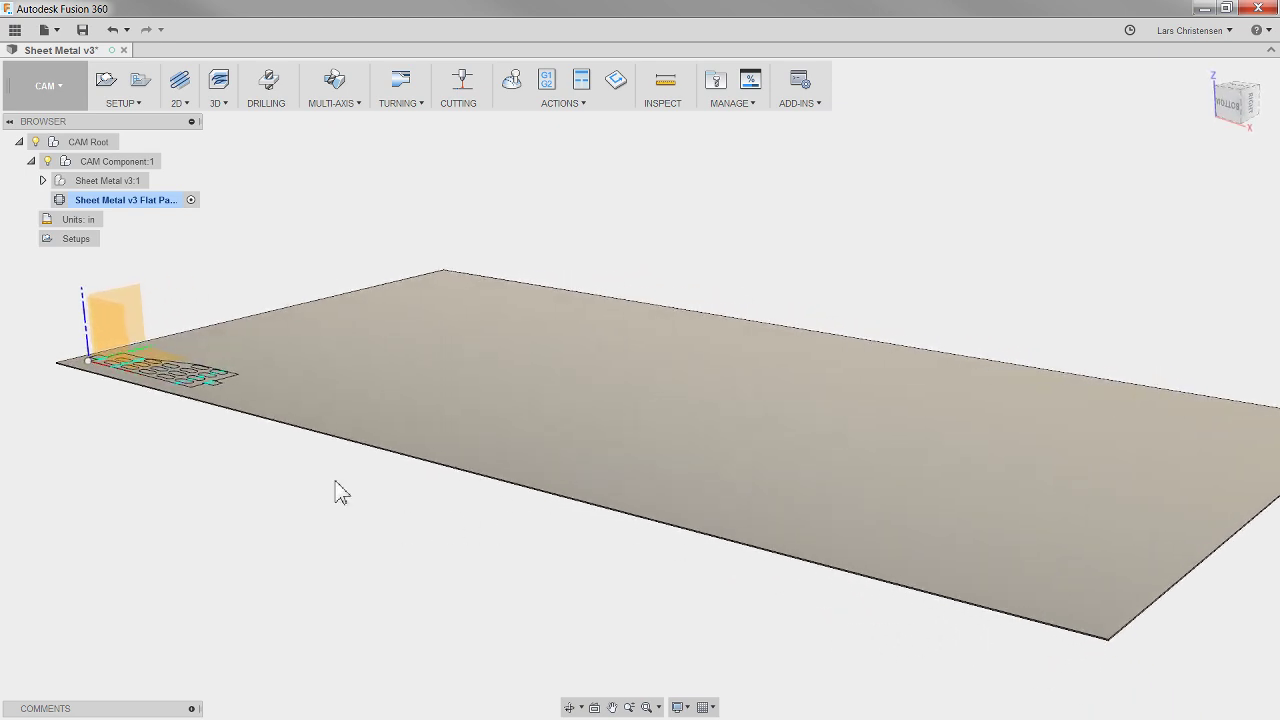
scroll(57, 414, up, 5)
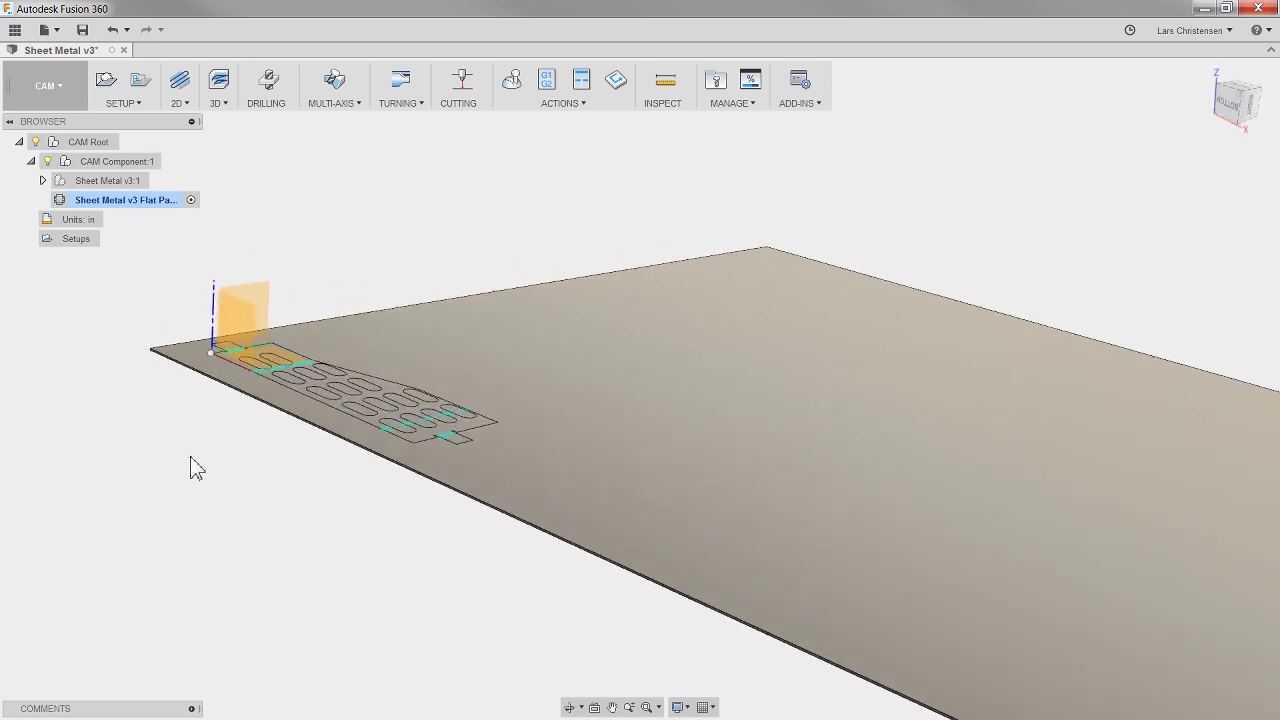
scroll(200, 458, up, 4)
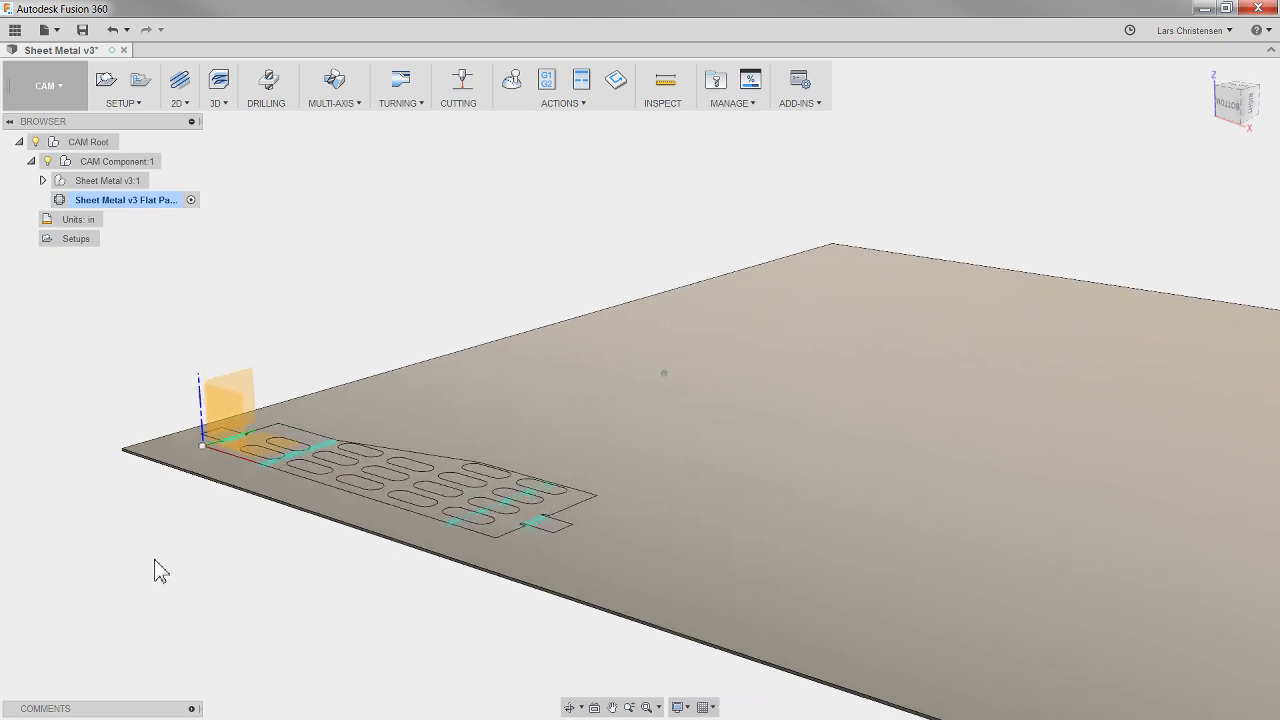
scroll(158, 578, up, 1)
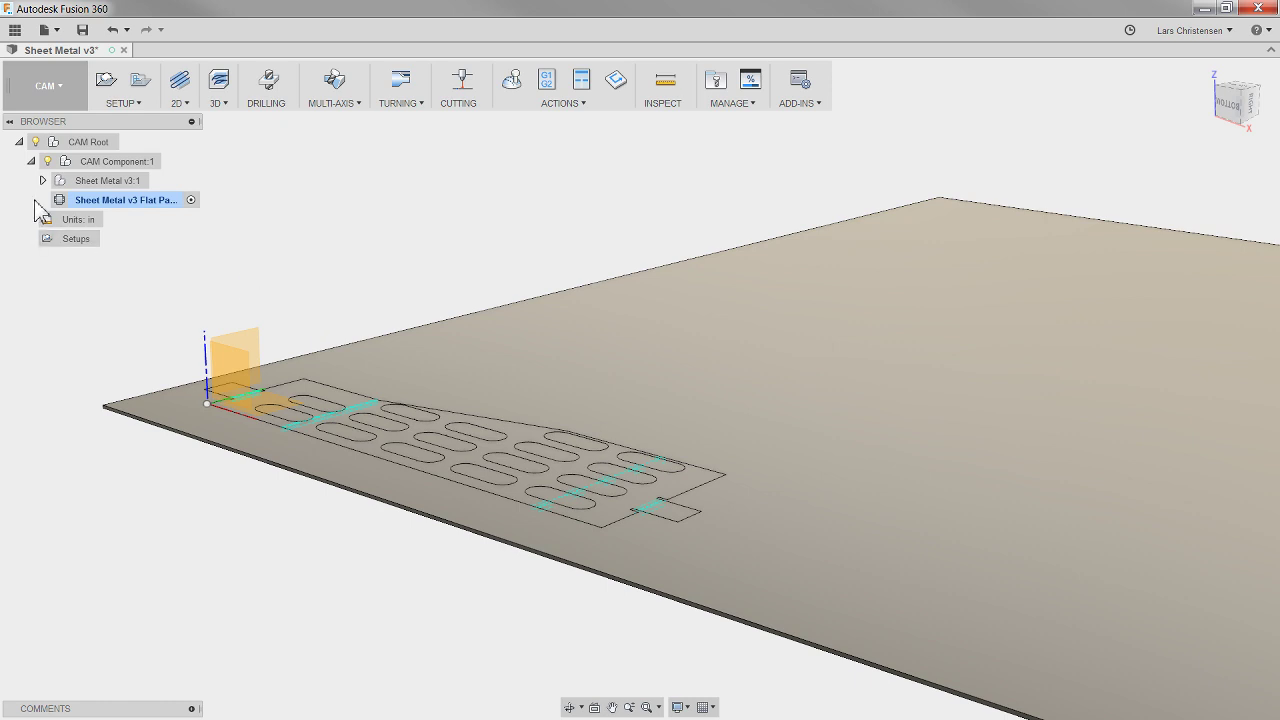
click(31, 161)
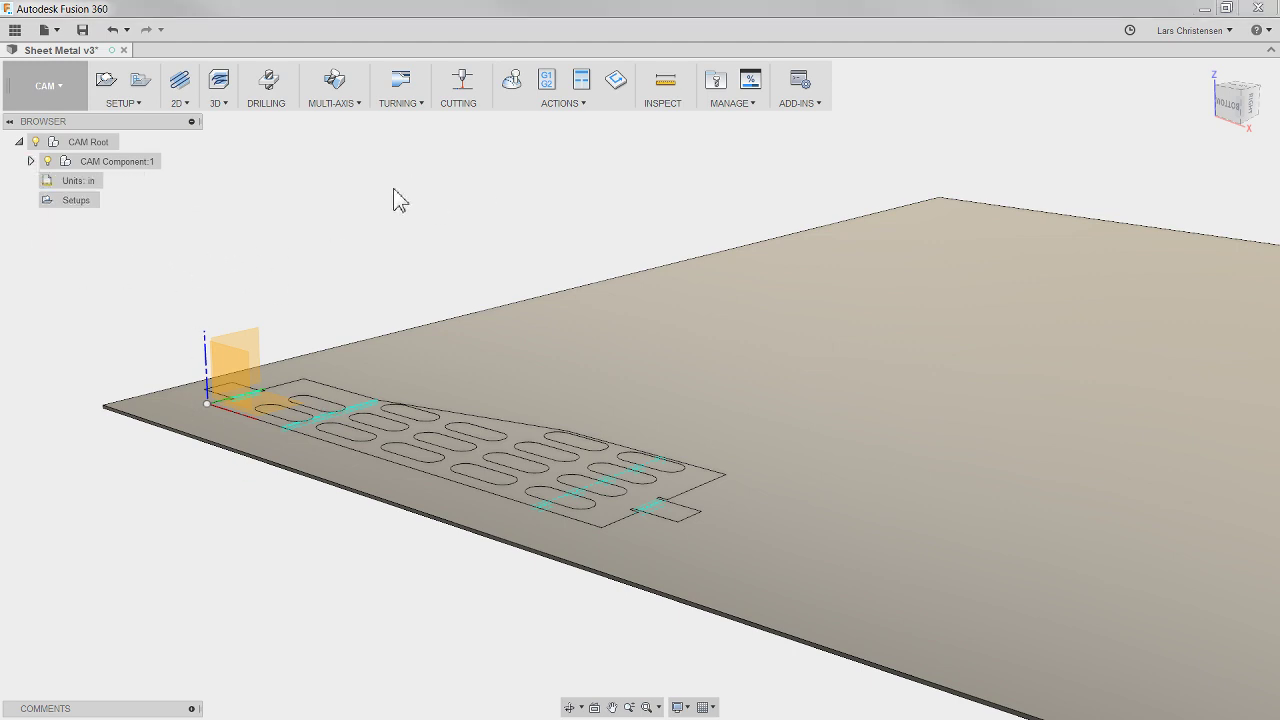
Create a new setup with Cutting as its operation type.
click(106, 84)
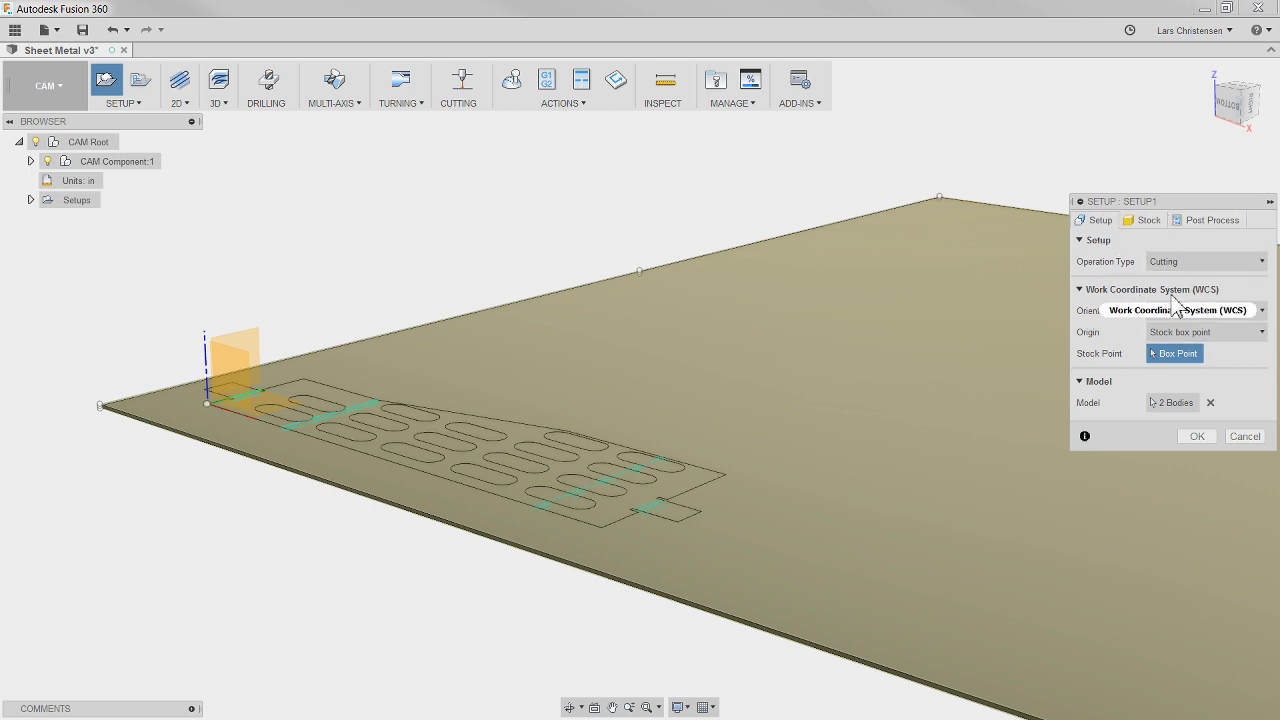
click(1205, 262)
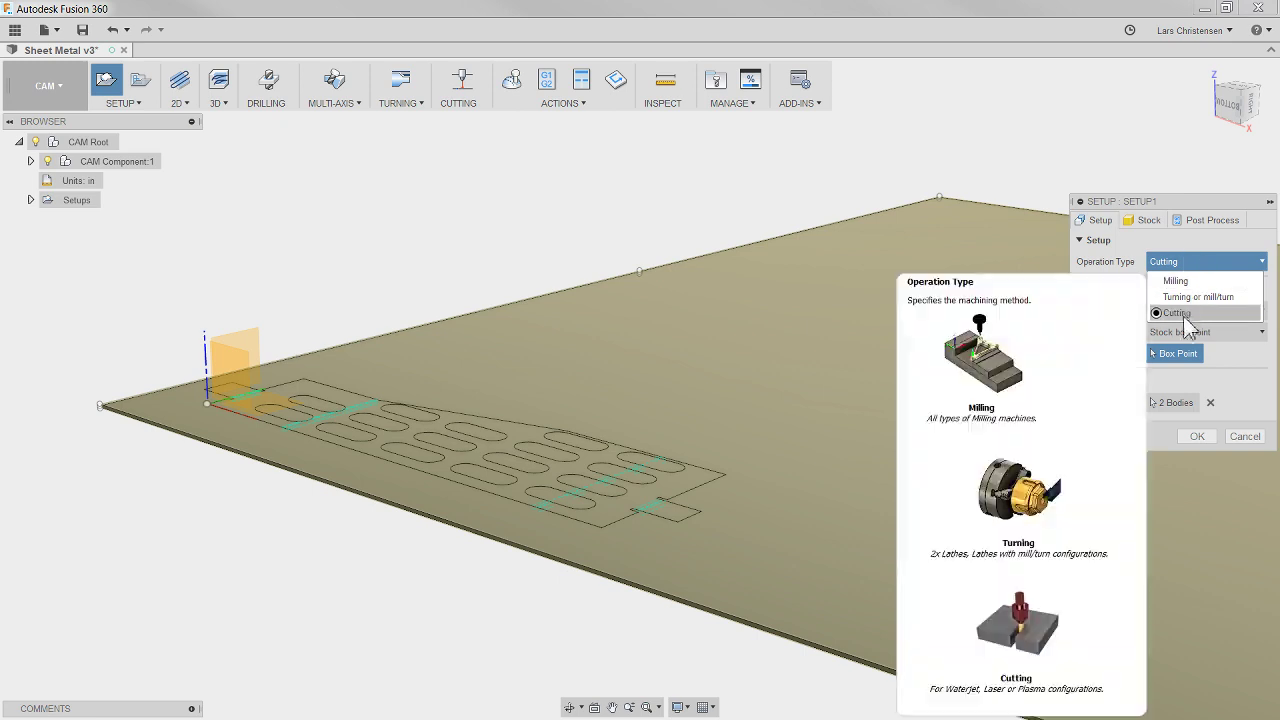
click(1182, 314)
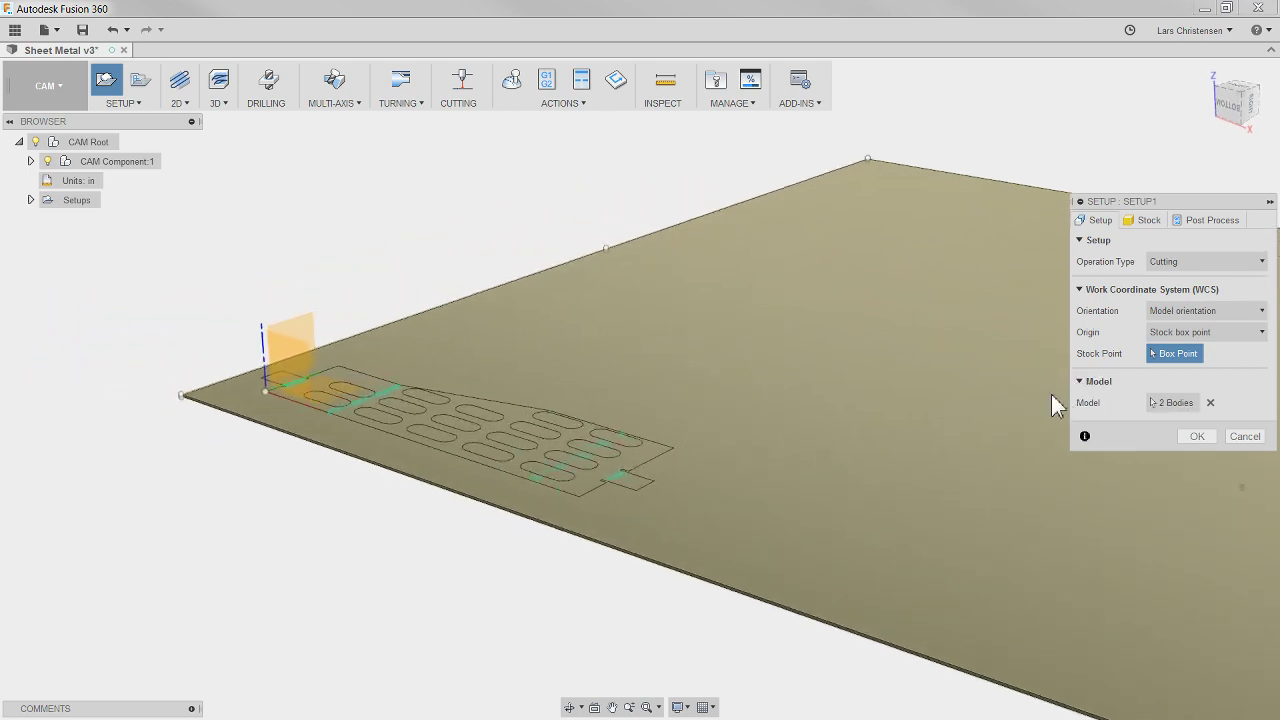
Set the work coordinate orientation to Select Z axis/plane & X axis, using the large sheet's top face for the Z axis.
click(1194, 316)
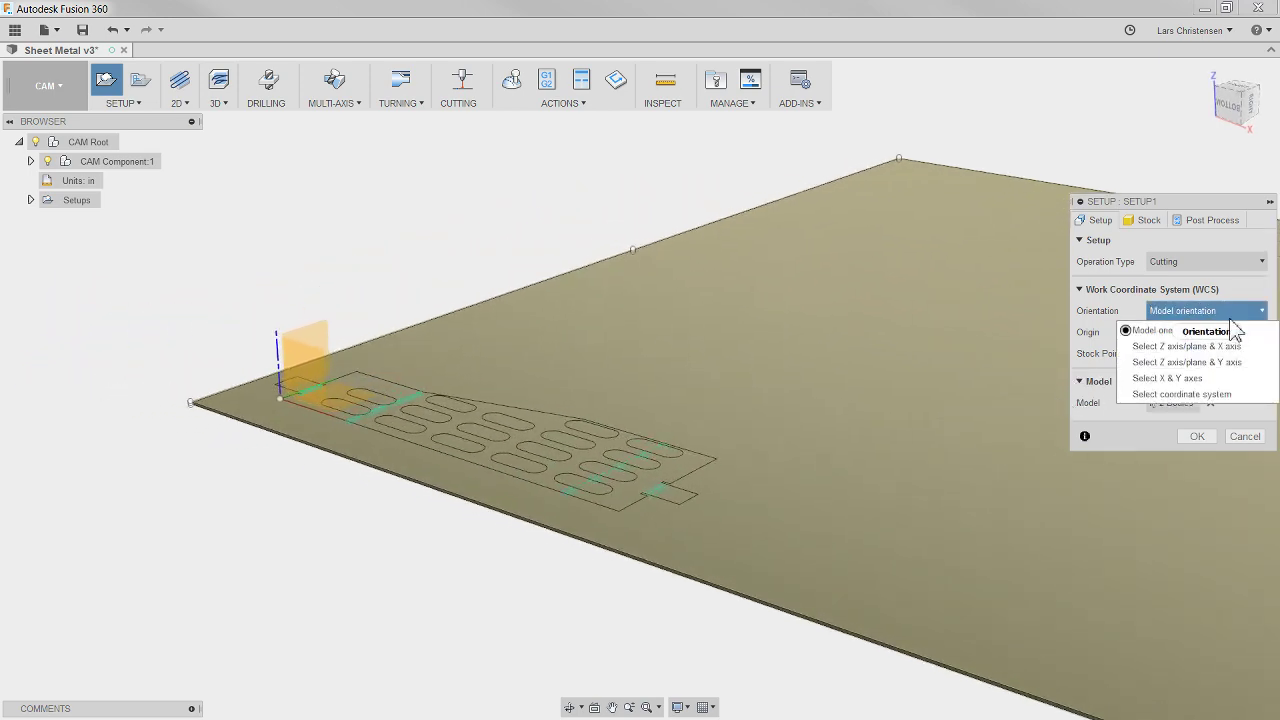
click(1202, 348)
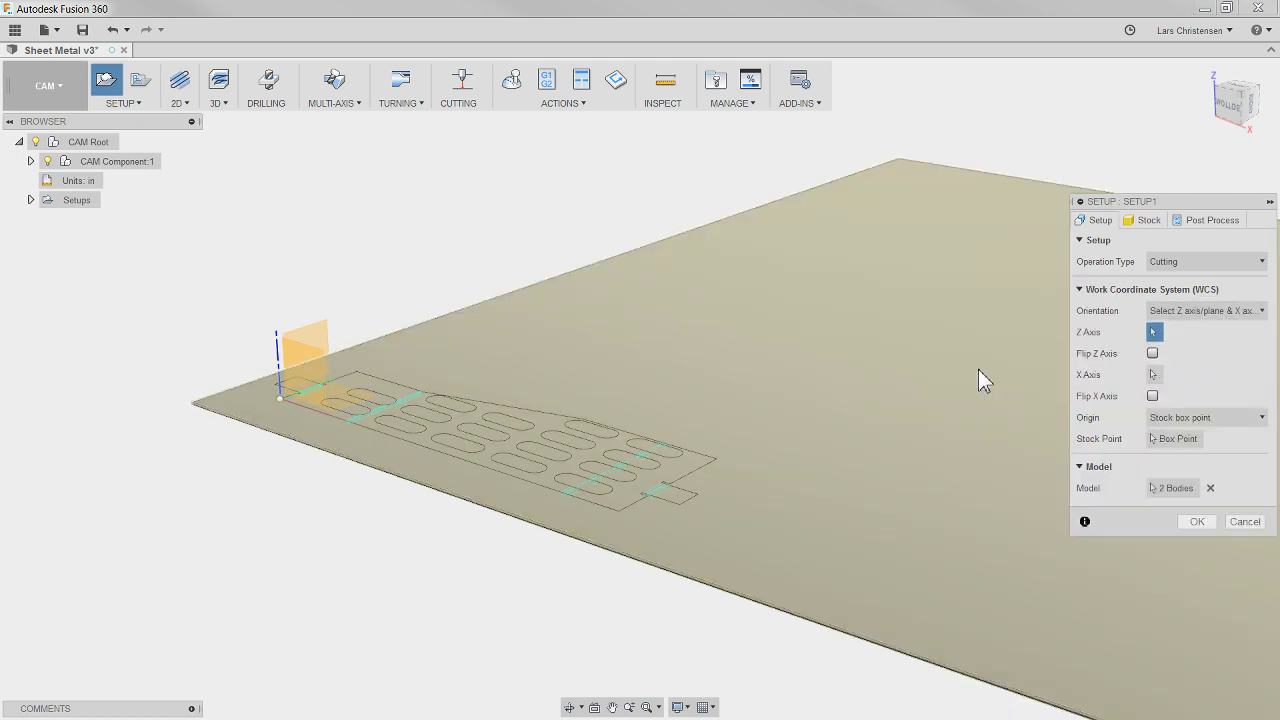
click(978, 369)
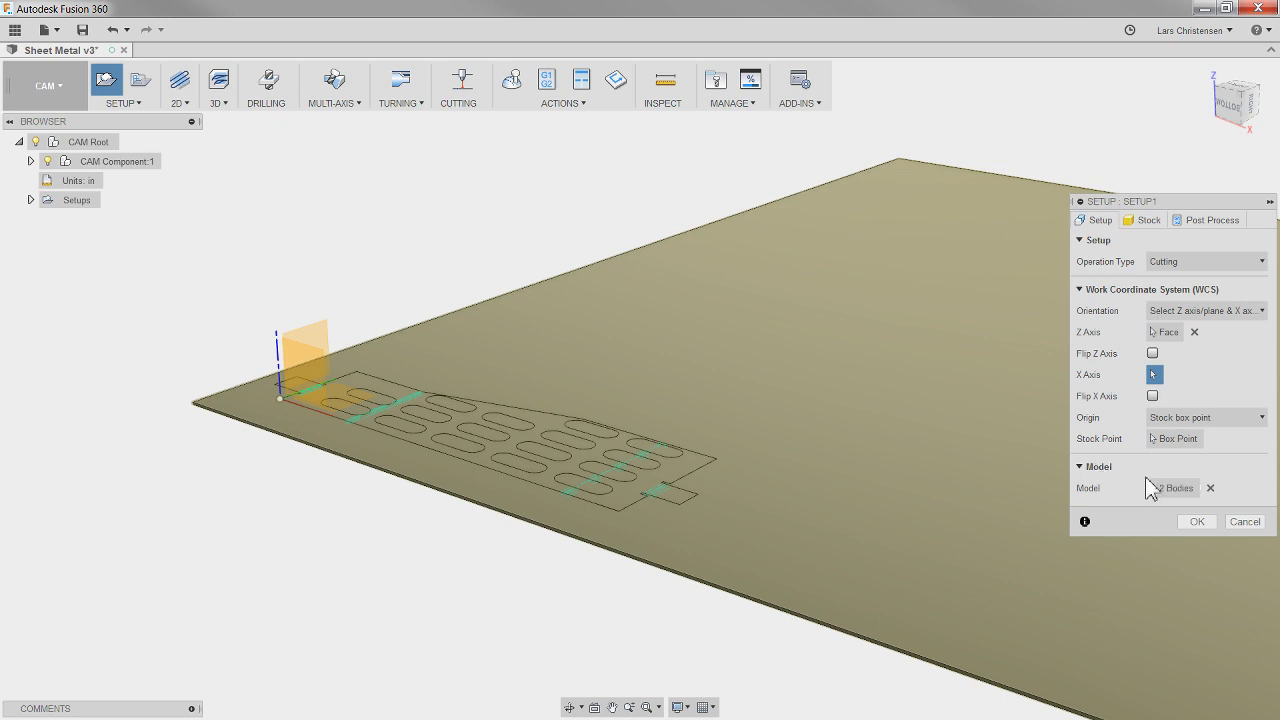
Clear the setup's two-body model selection and choose only the slotted flat pattern body.
click(1210, 488)
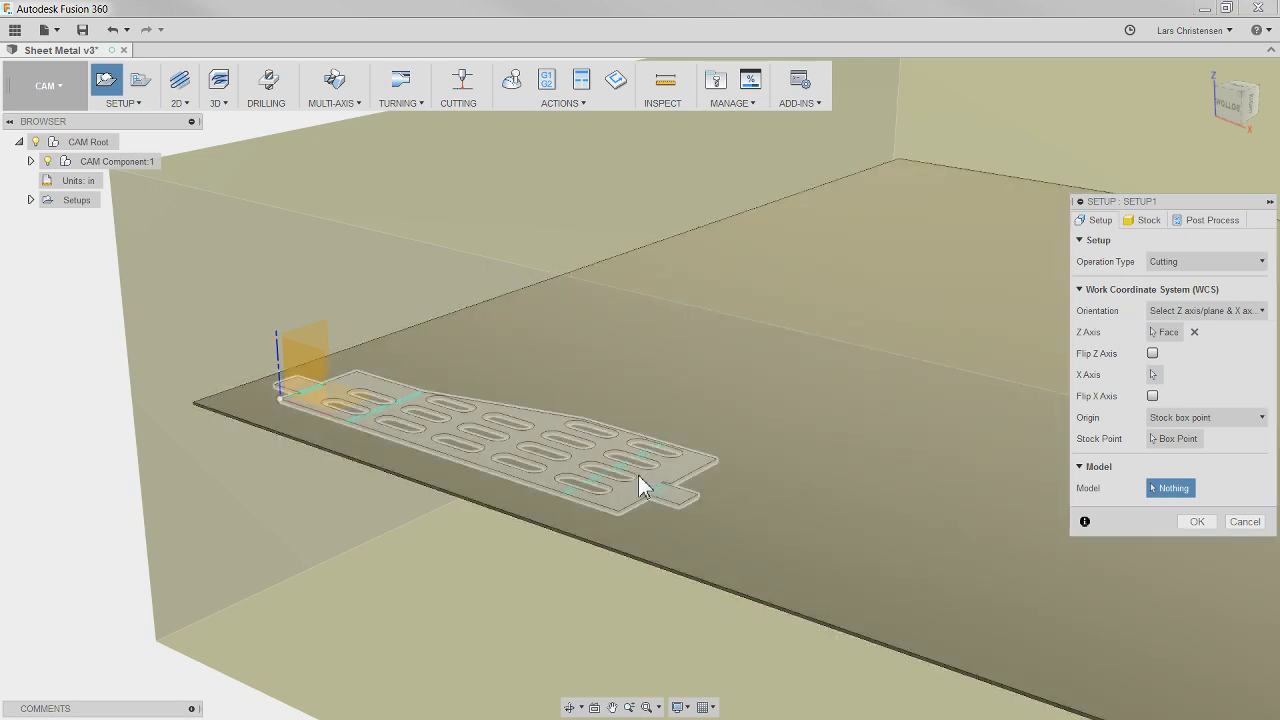
click(645, 484)
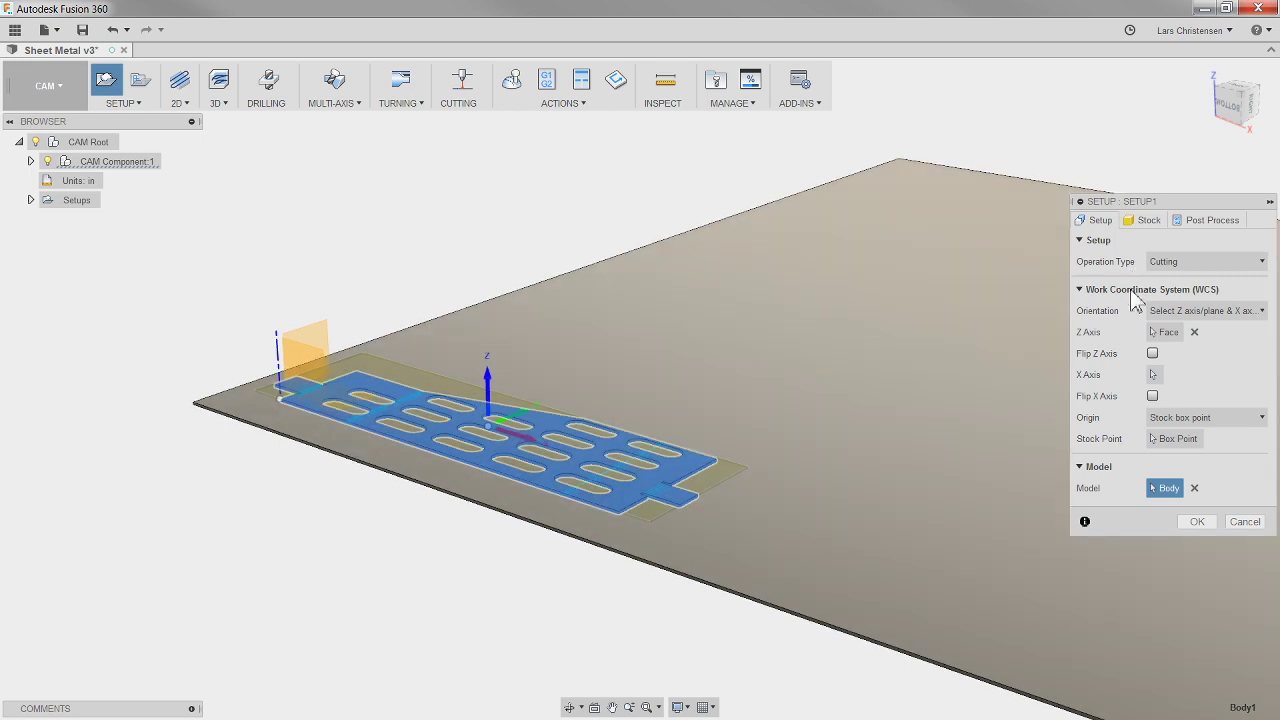
click(1150, 222)
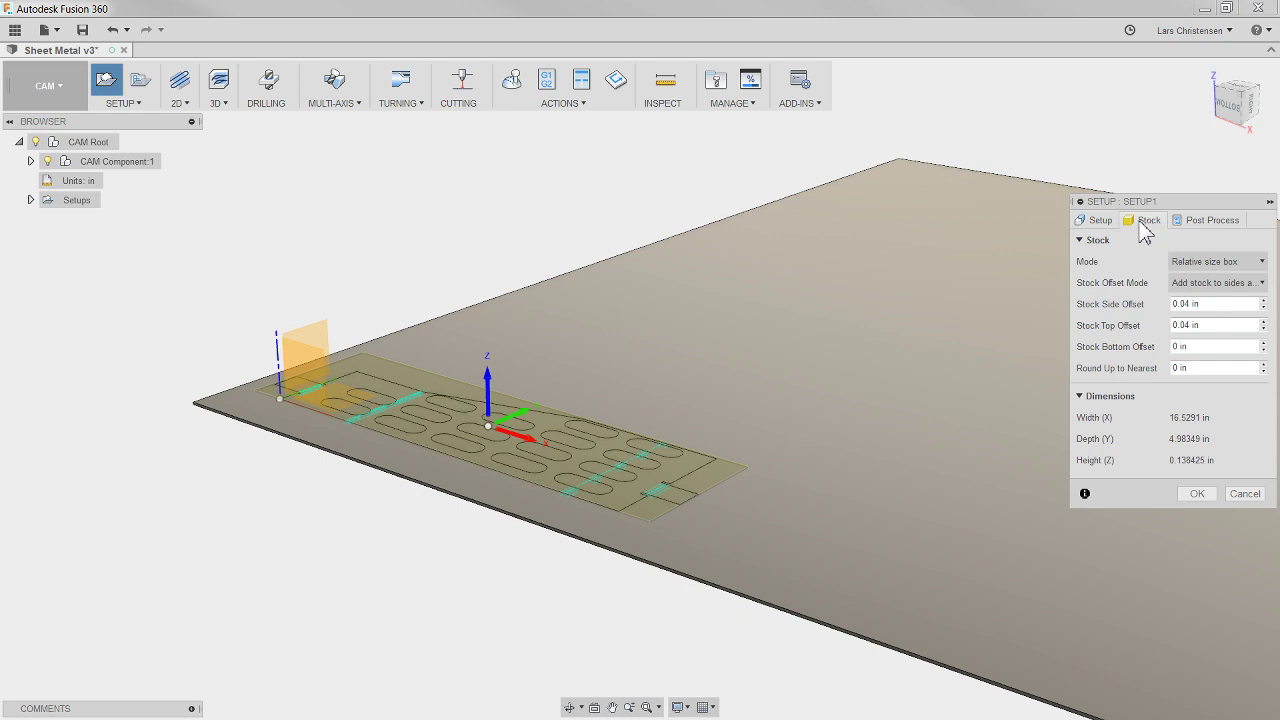
click(1100, 221)
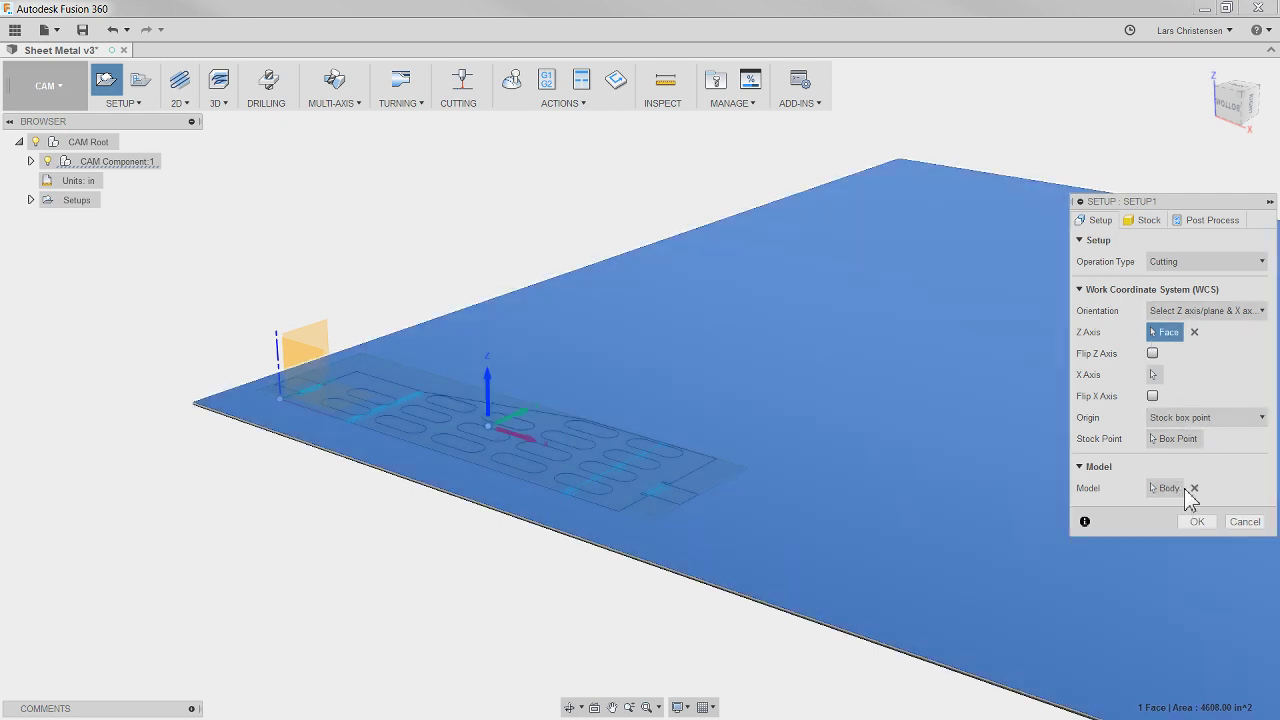
Define the stock as From solid, using the large sheet body.
click(1150, 222)
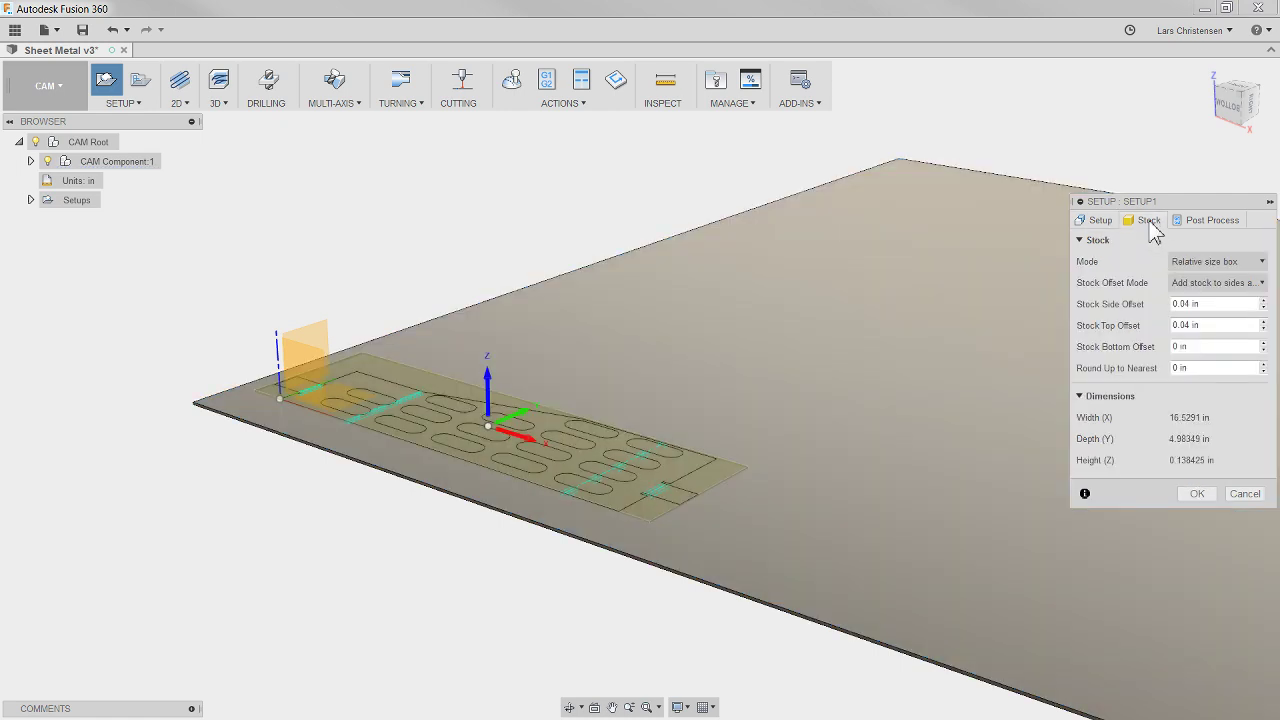
click(1230, 263)
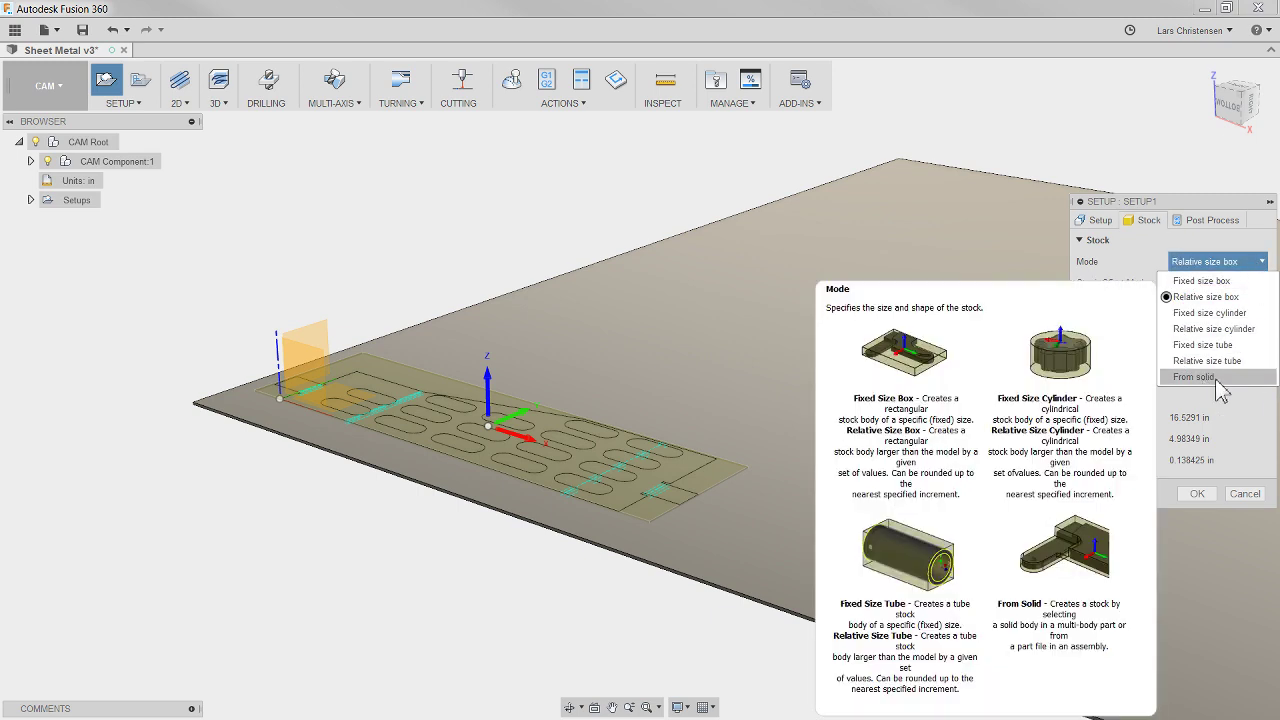
click(1220, 380)
click(823, 314)
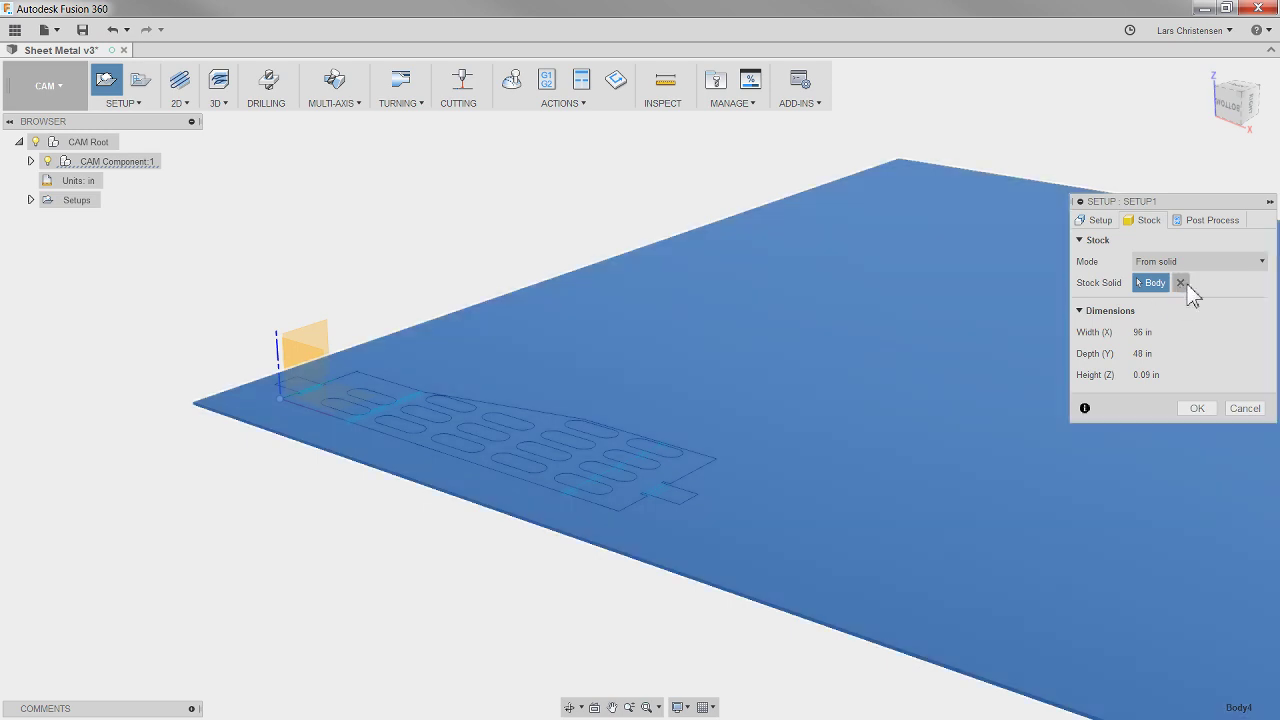
click(1224, 262)
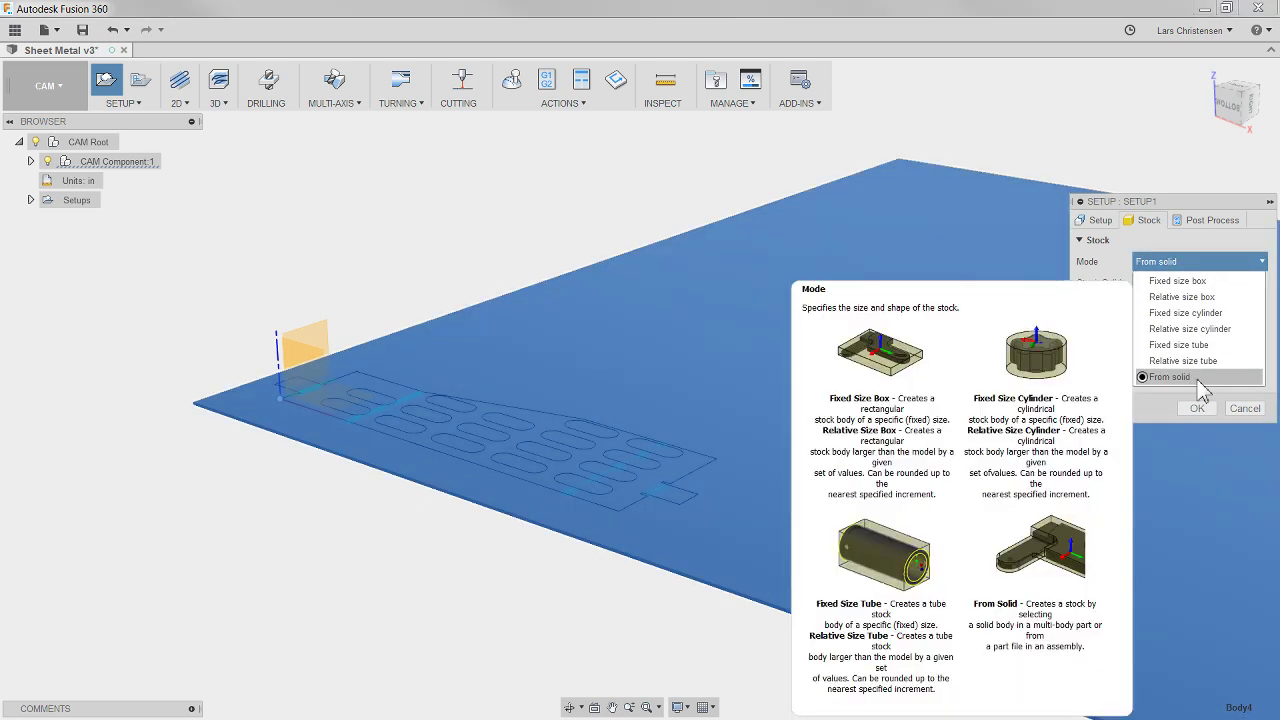
click(1200, 378)
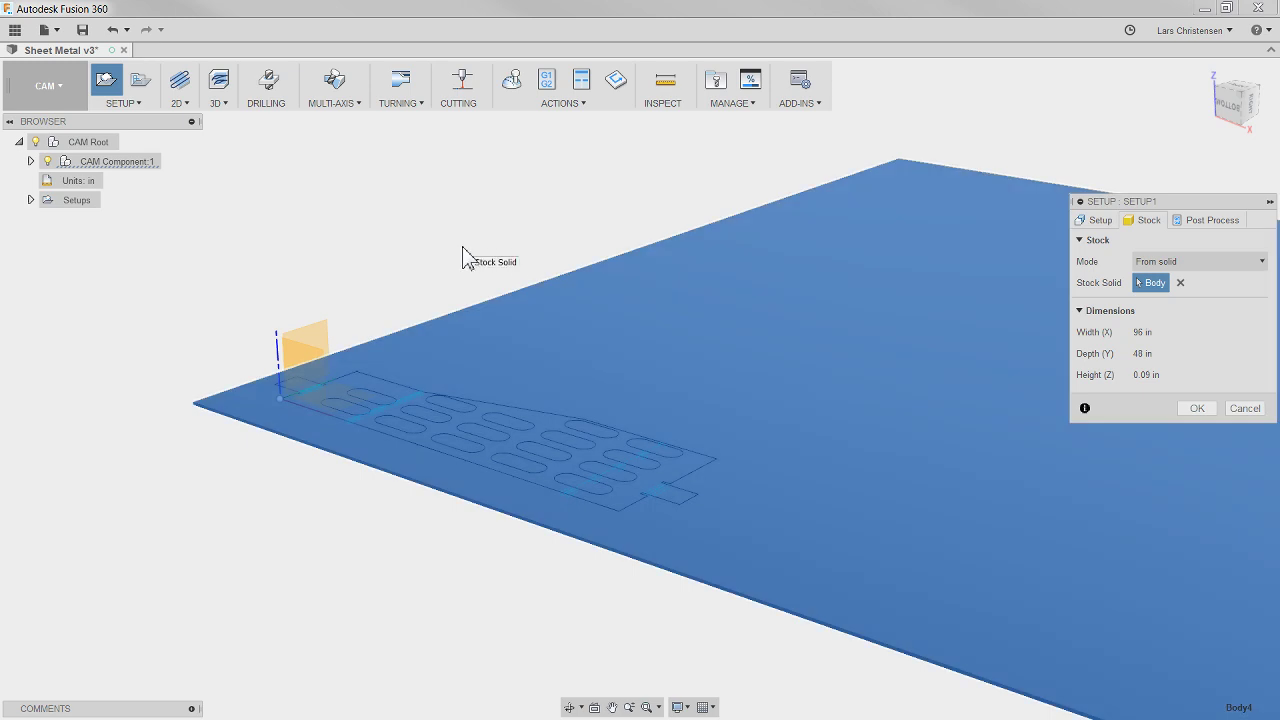
Place the work origin on the stock box point at the sheet corner nearest the flat pattern and finish the setup.
click(1100, 221)
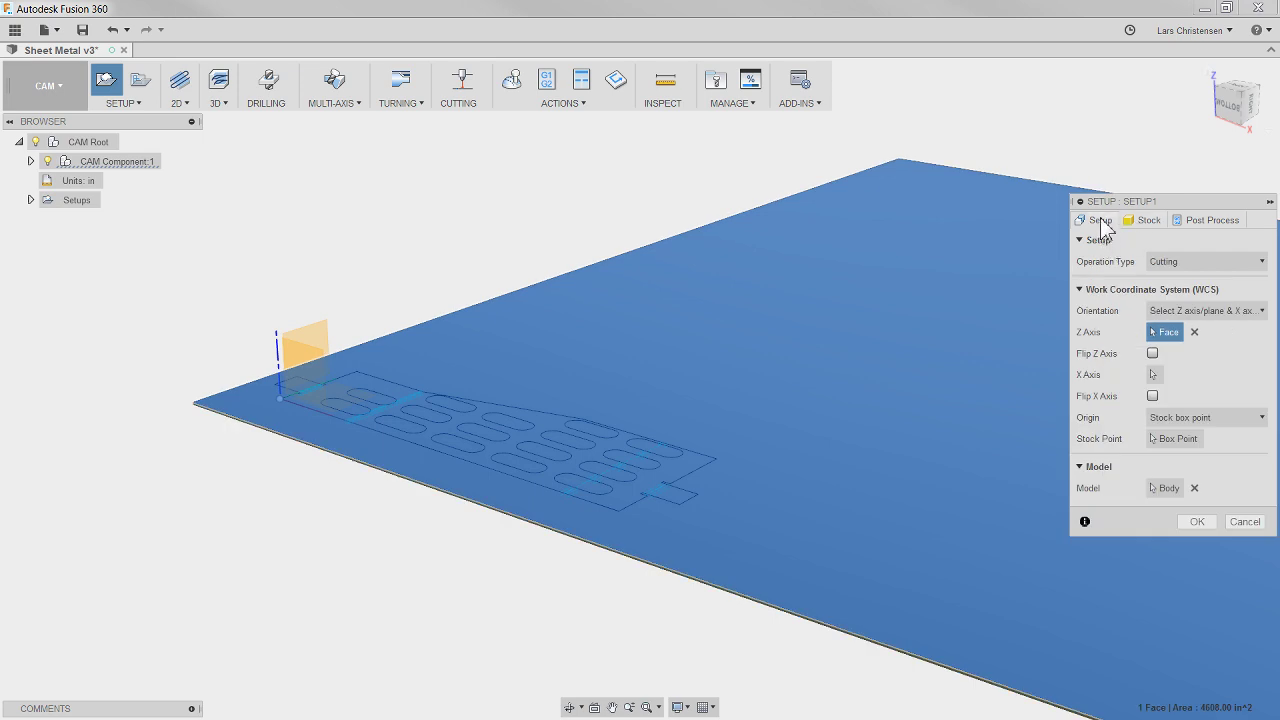
click(1176, 440)
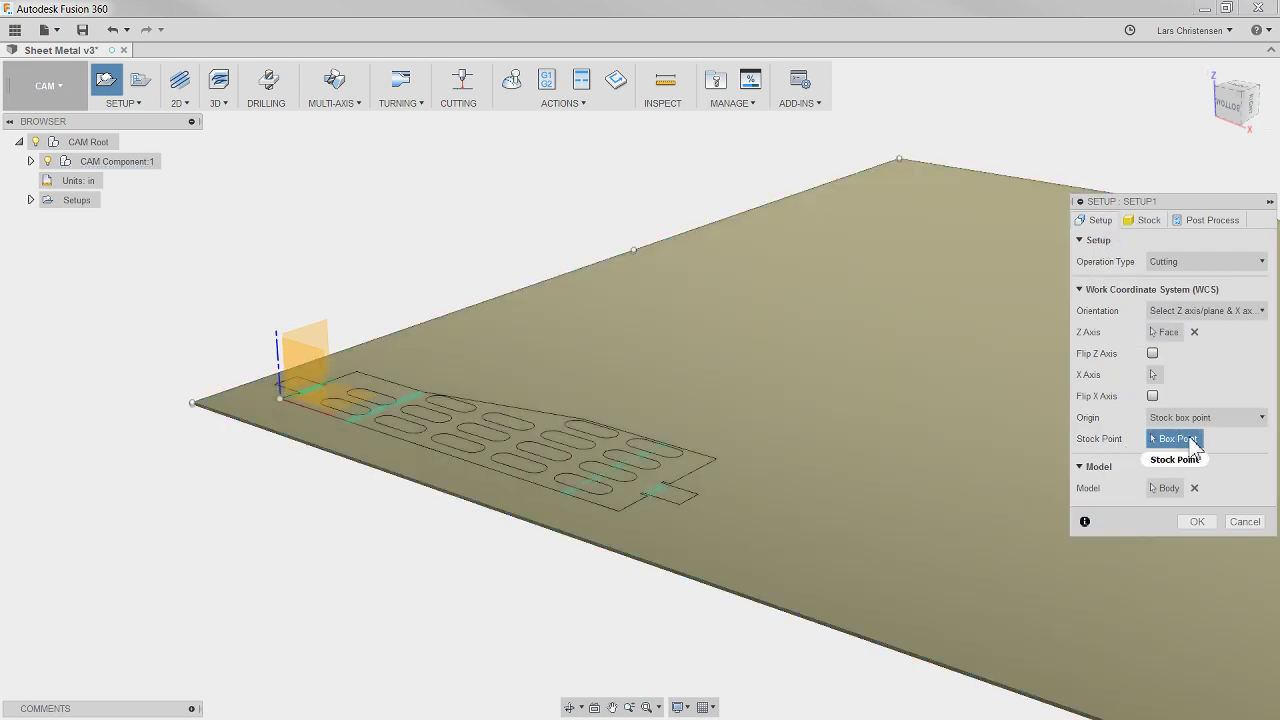
click(192, 403)
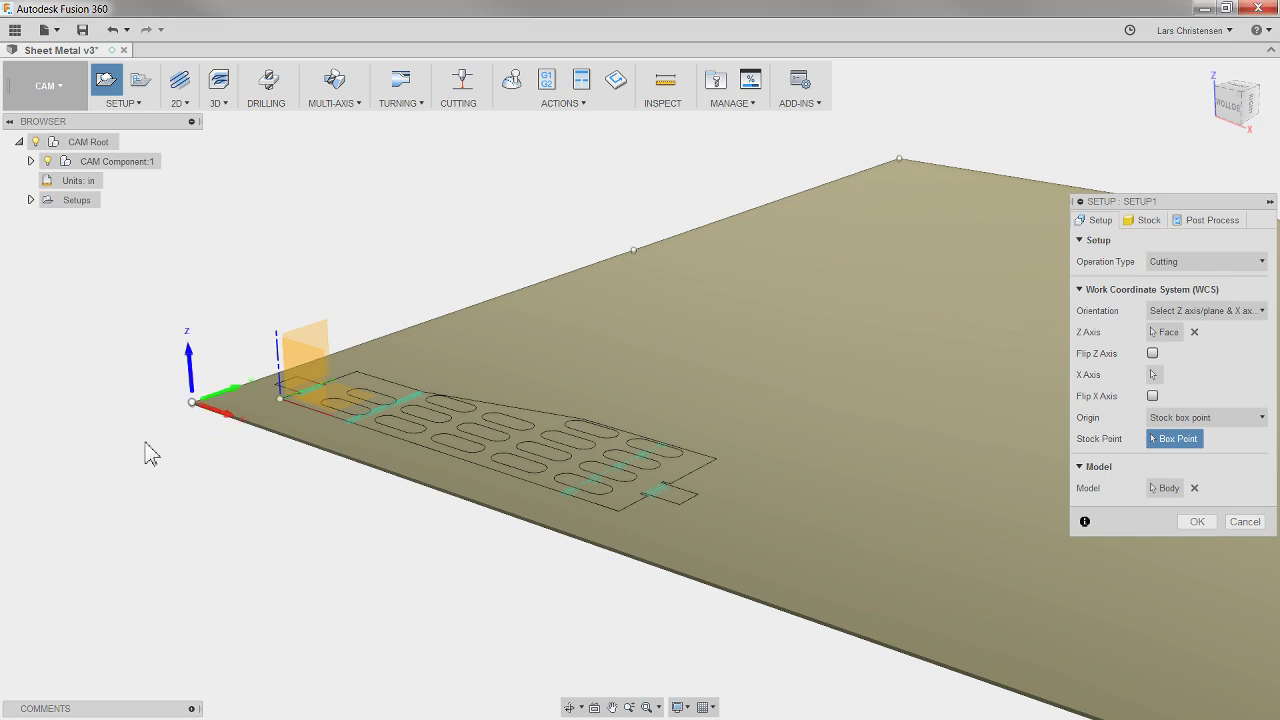
shift+middle_drag(177, 400, 189, 430)
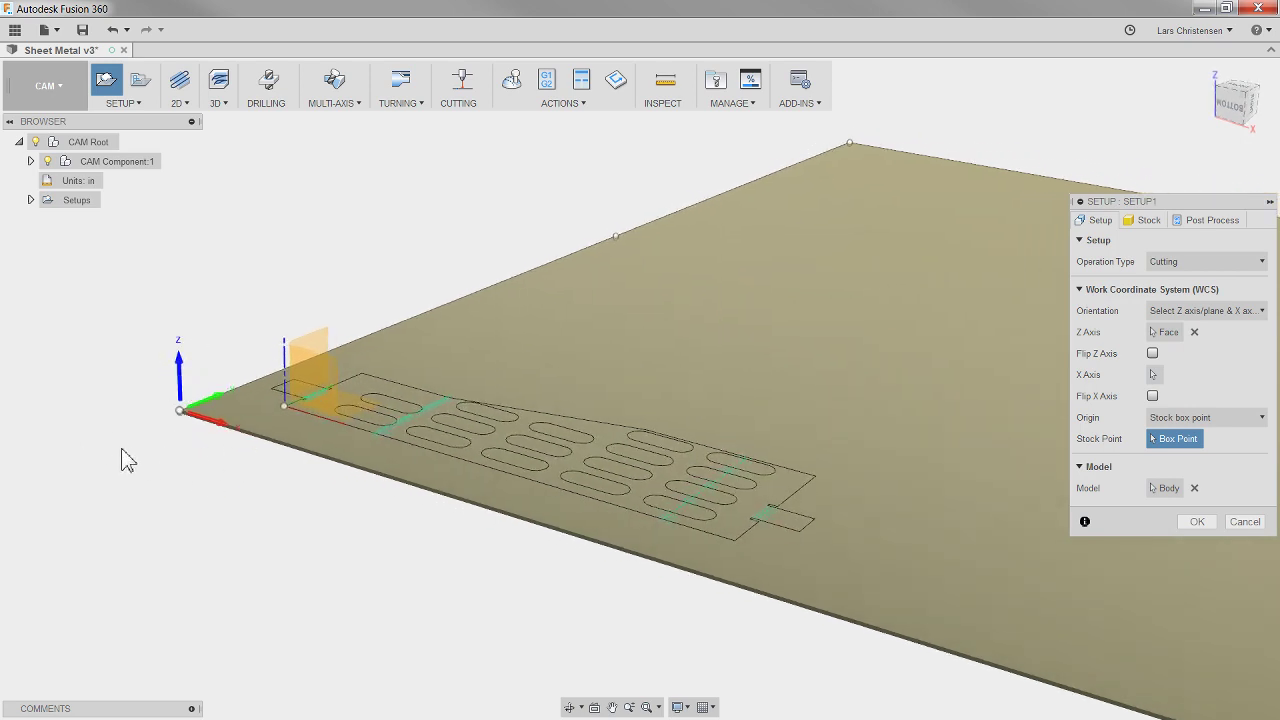
shift+middle_drag(120, 451, 206, 466)
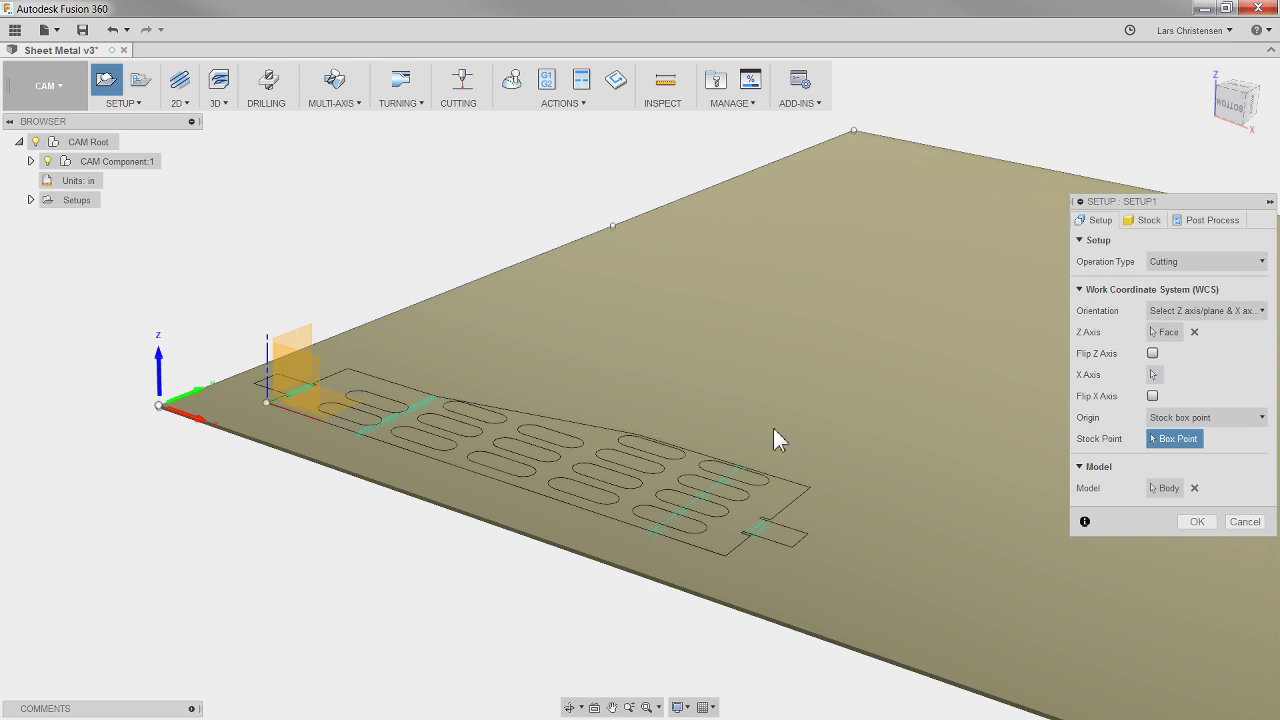
click(1207, 520)
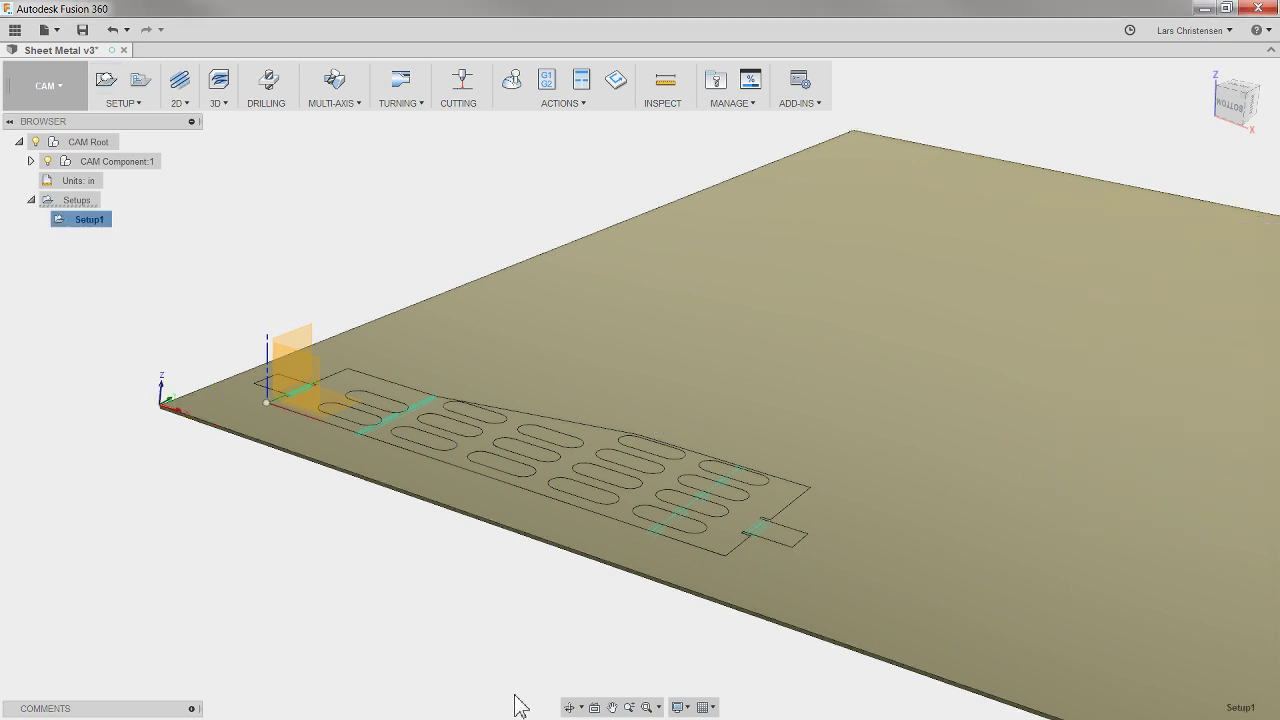
Inspect the bodies and subcomponents of the sheet metal design inside the CAM component tree.
shift+middle_drag(195, 303, 312, 440)
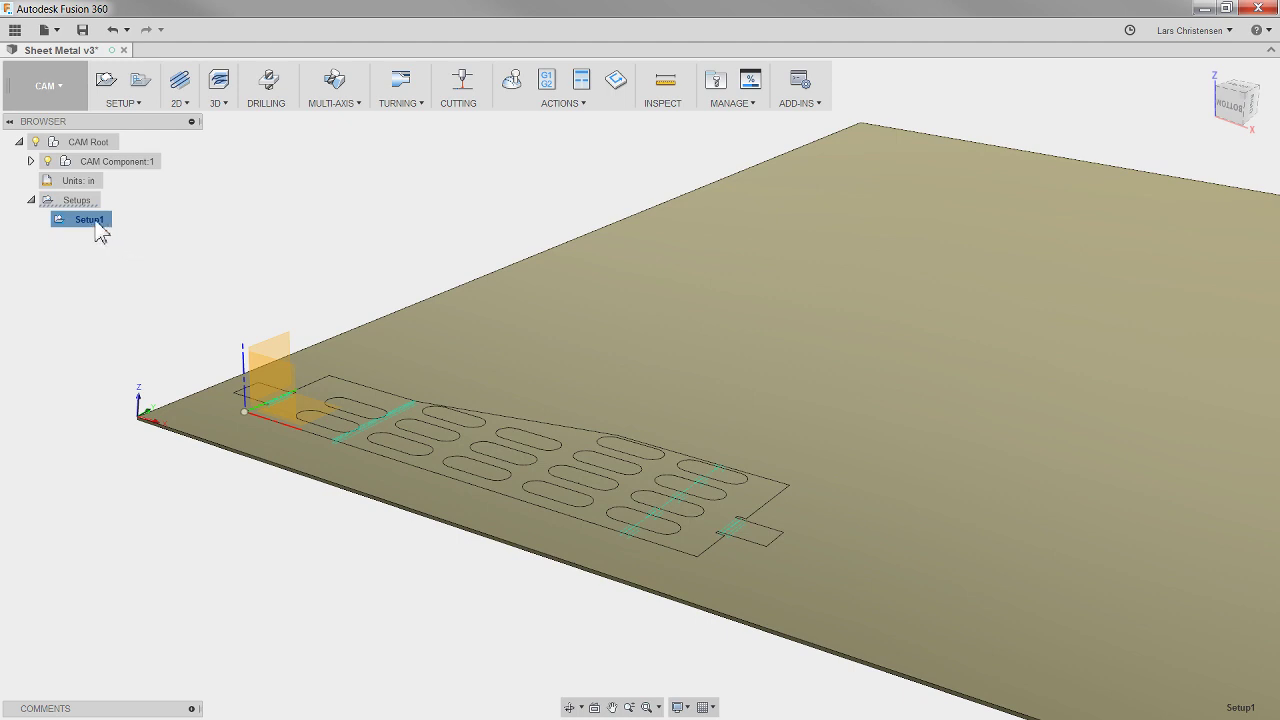
click(31, 161)
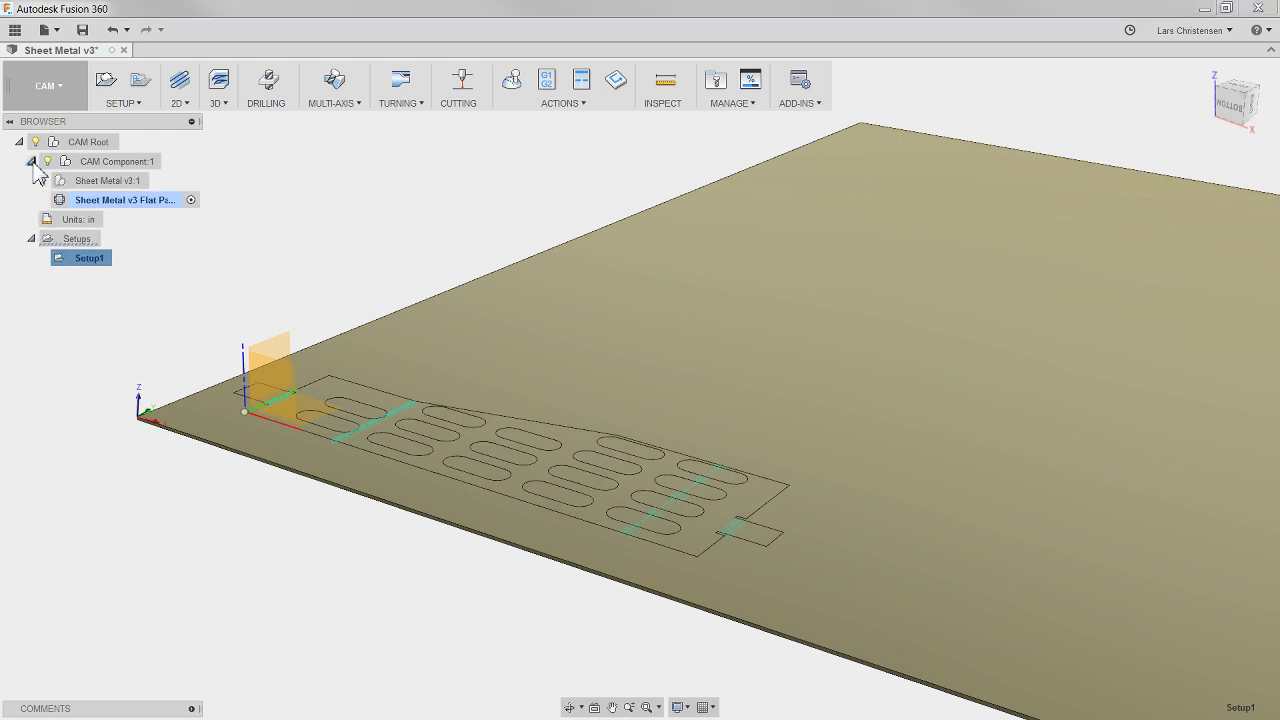
click(43, 180)
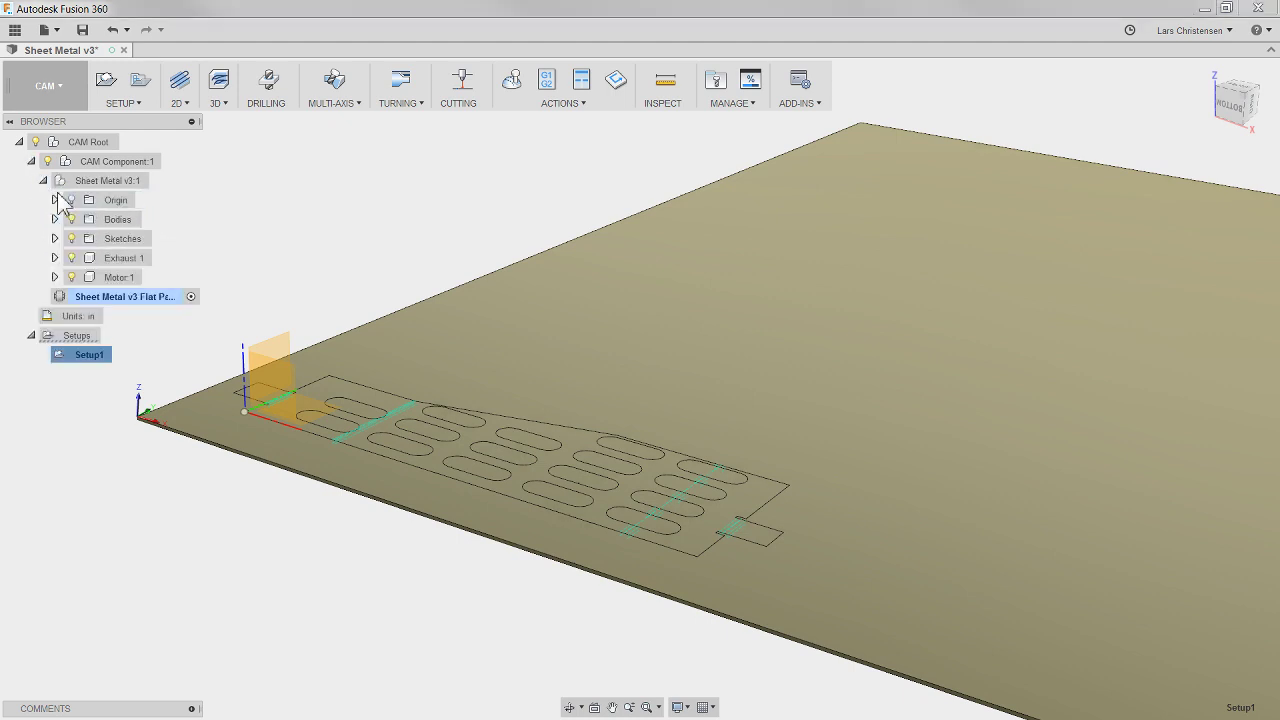
click(55, 219)
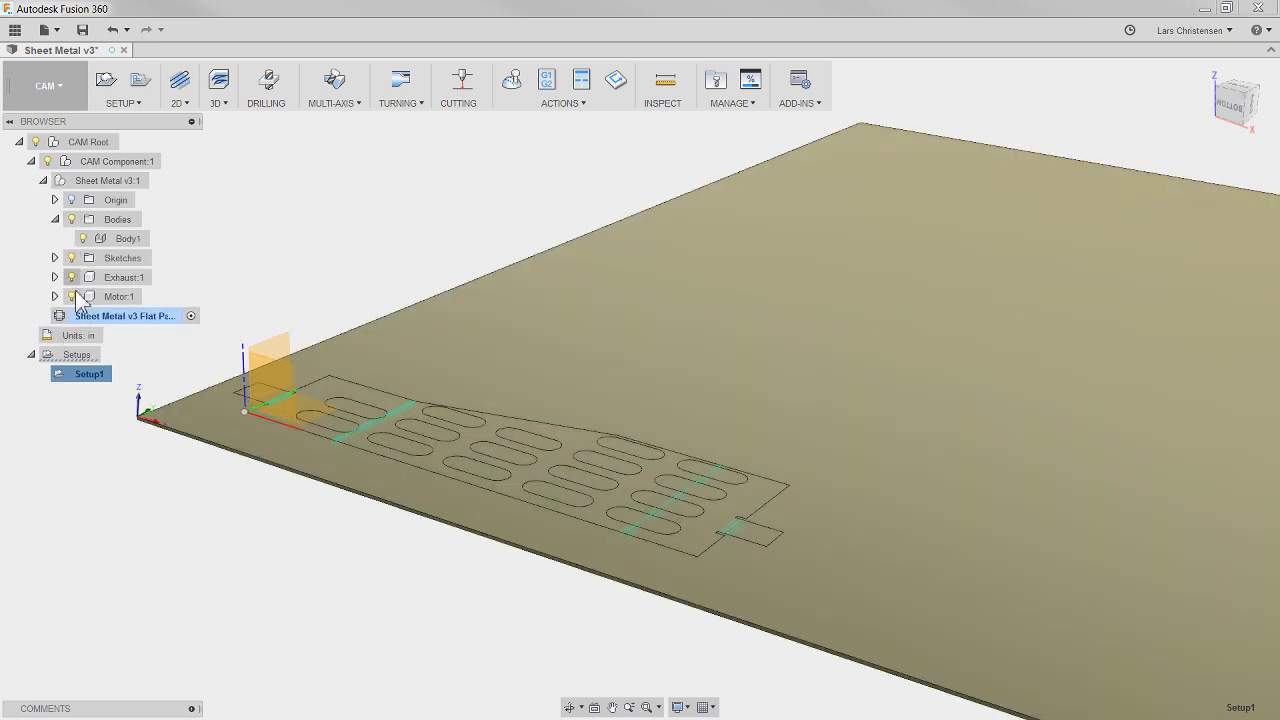
click(43, 180)
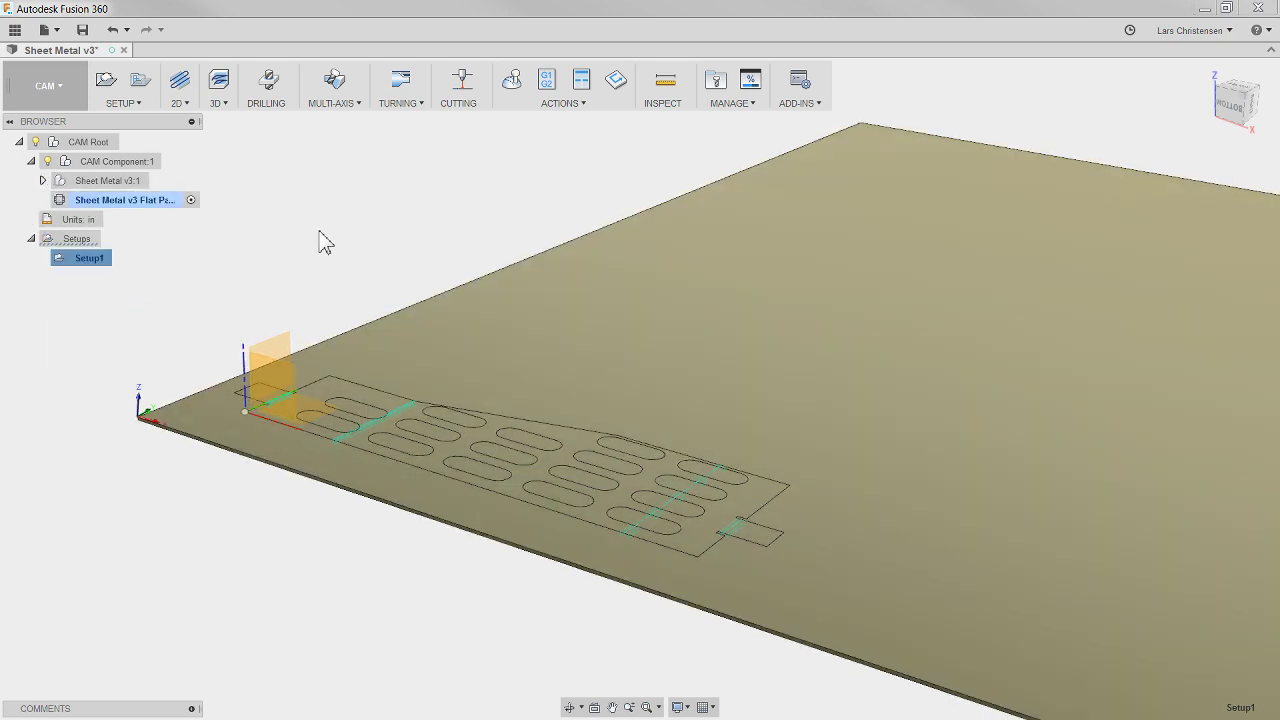
mouse_move(320, 242)
shift+middle_down()
mouse_move(300, 246)
mouse_move(345, 238)
shift+middle_up()
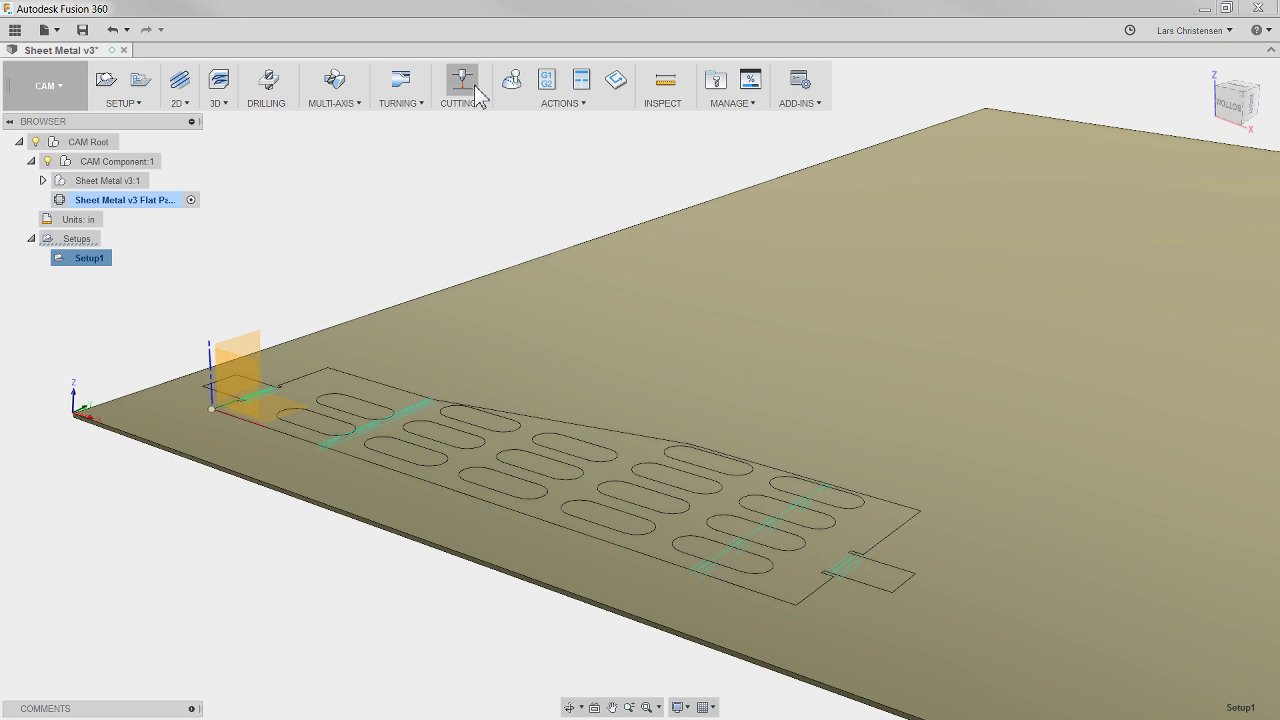
Start a 2D Profile cutting operation in the setup and open its tool selection library.
mouse_move(461, 88)
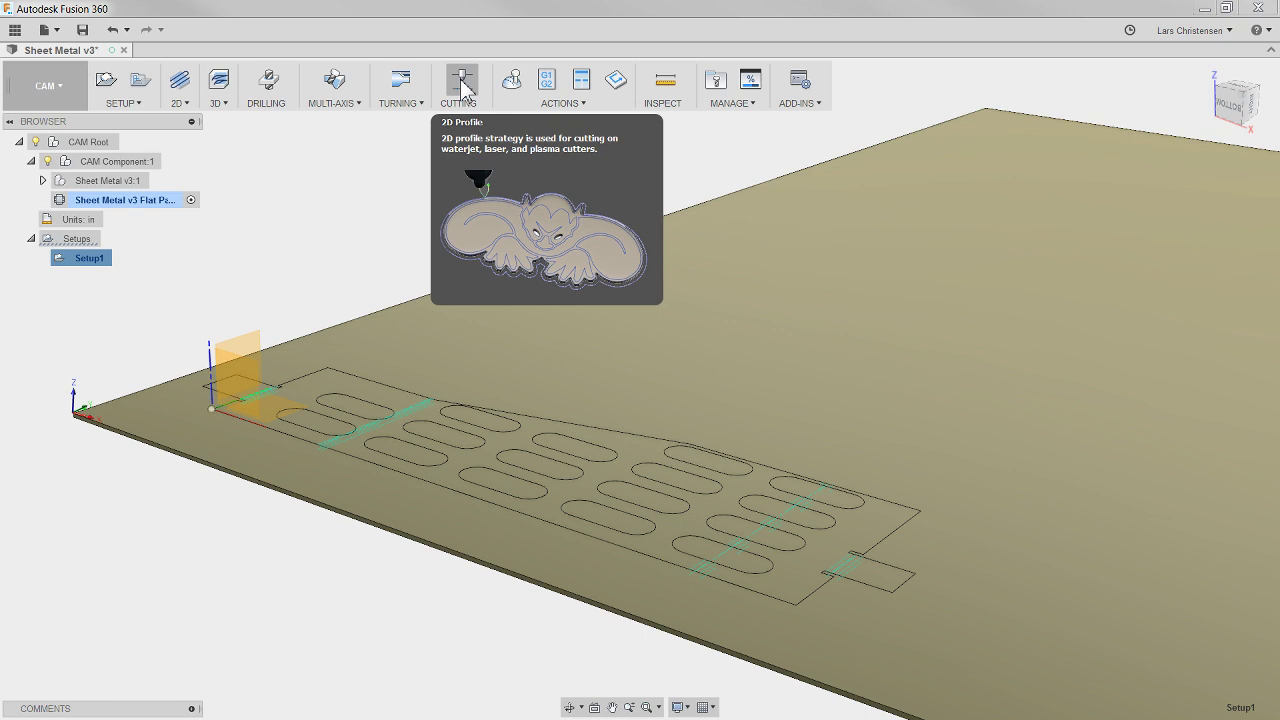
click(463, 88)
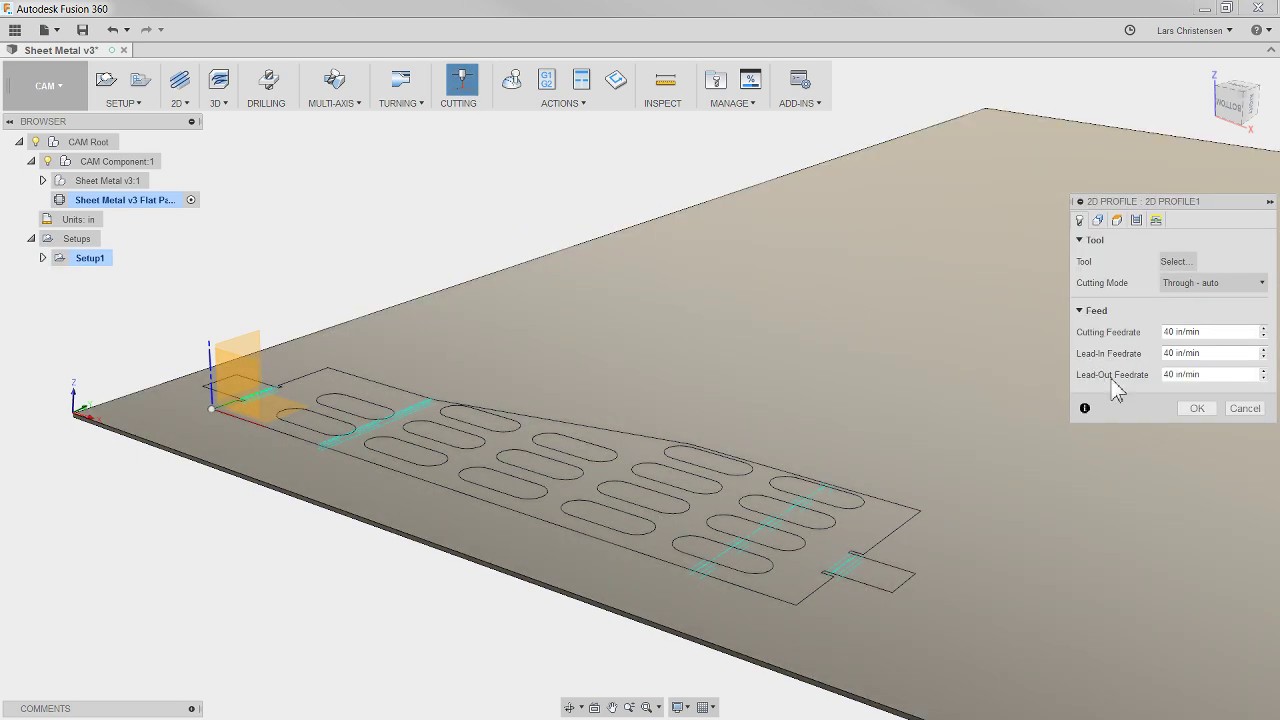
click(1225, 264)
click(1174, 264)
scroll(308, 150, down, 1)
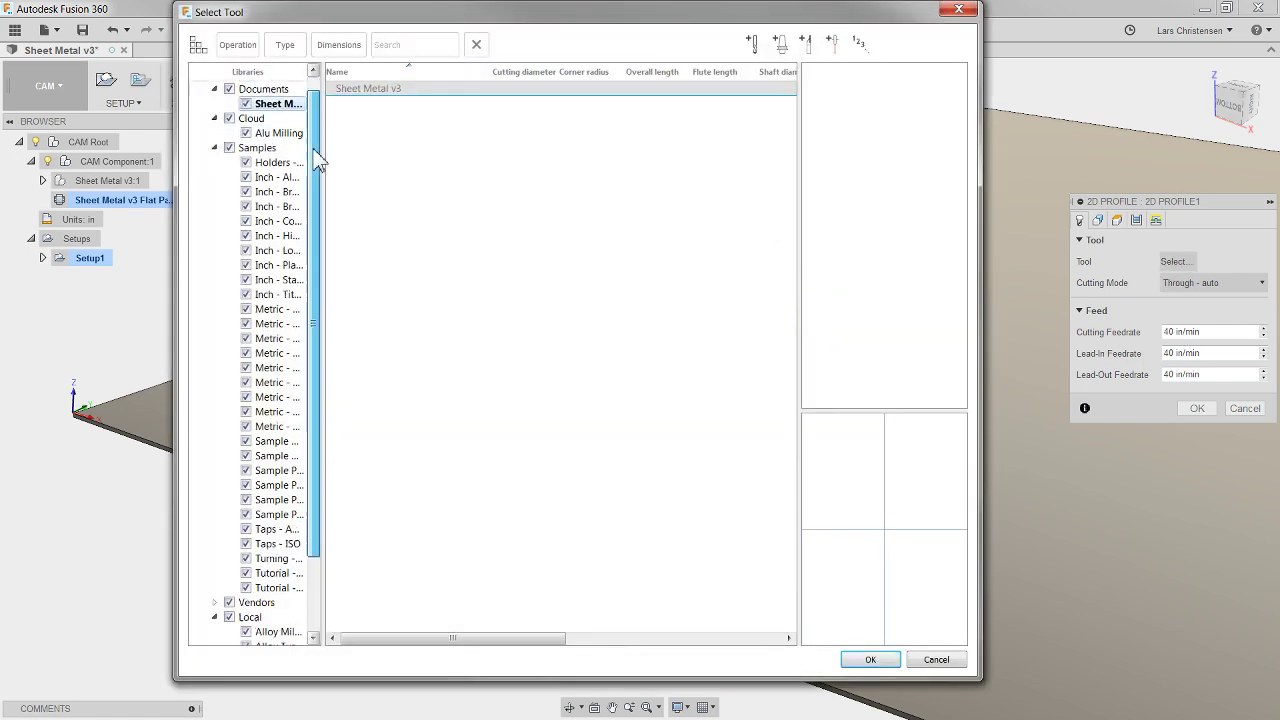
scroll(310, 160, up, 1)
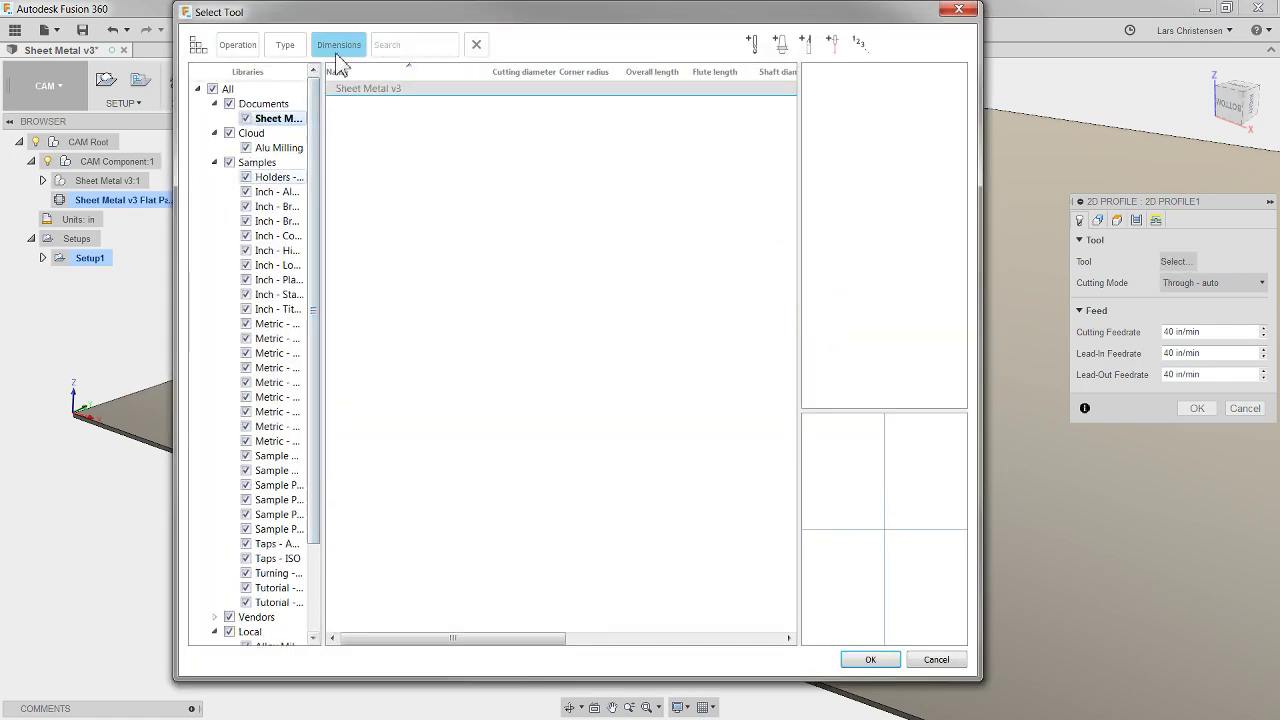
Show the Samples tool libraries filtered to the Waterjet cutting tool type.
click(270, 168)
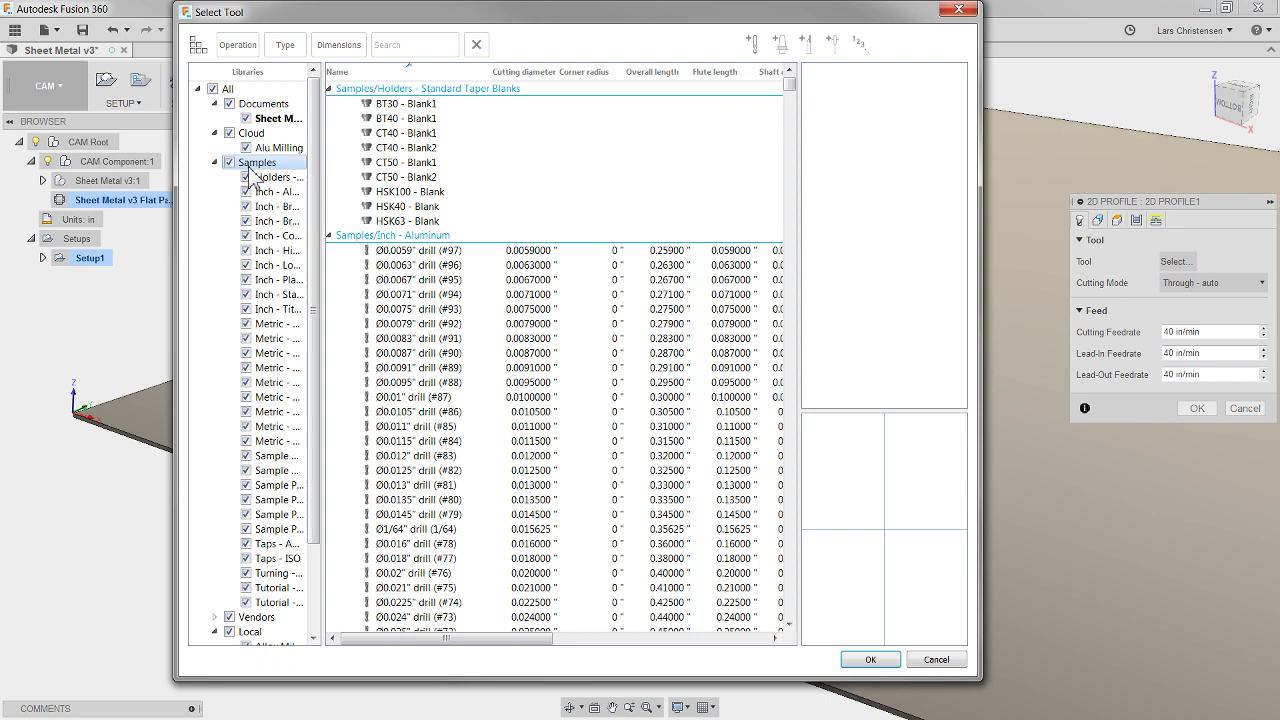
click(285, 45)
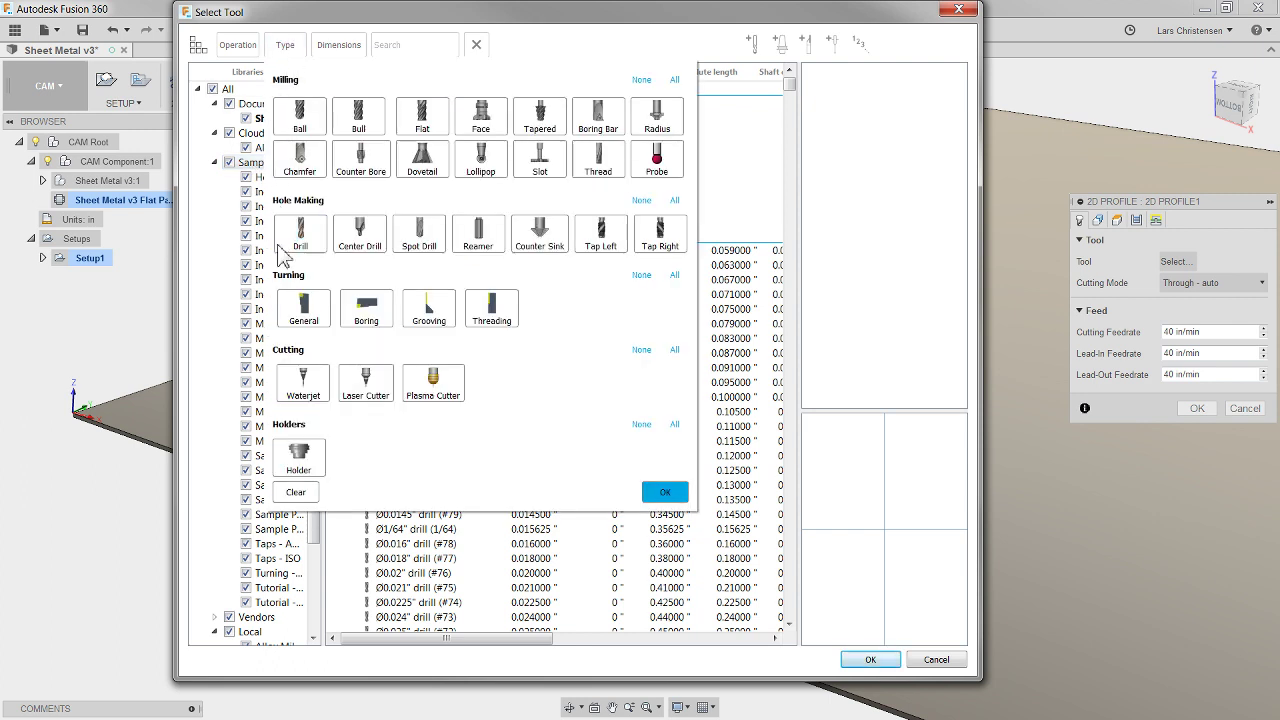
click(388, 392)
click(300, 395)
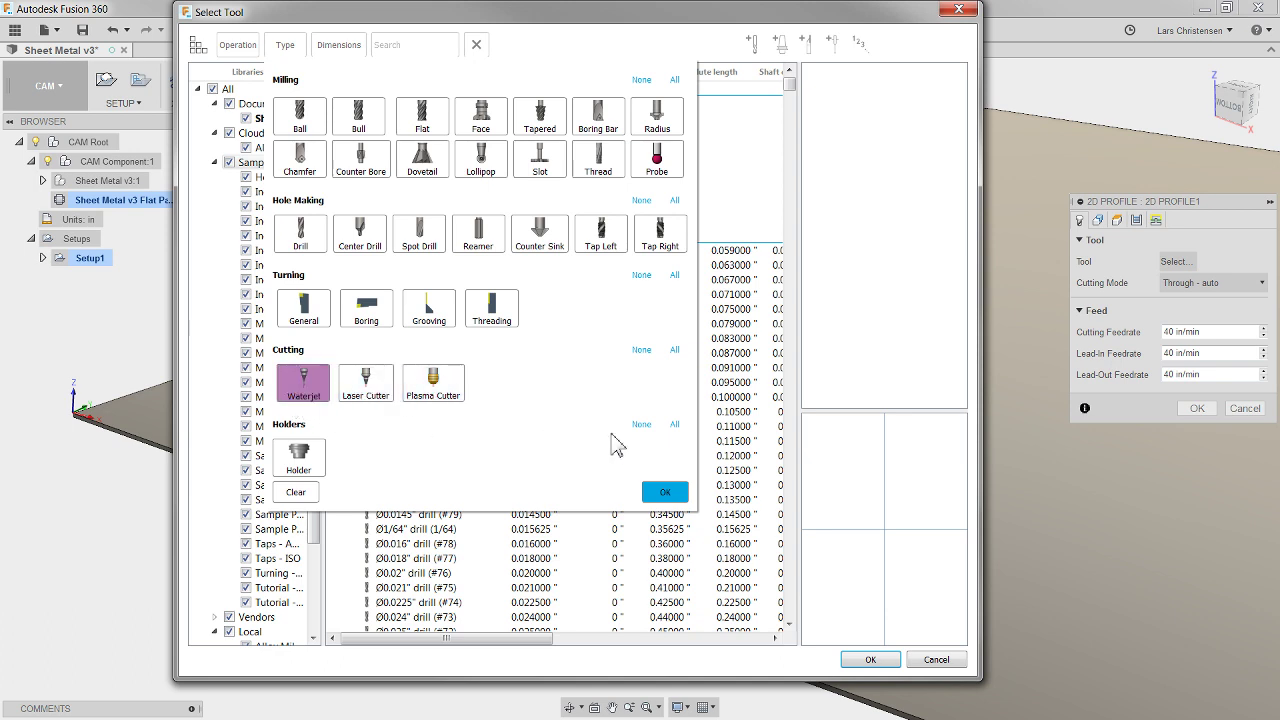
click(663, 495)
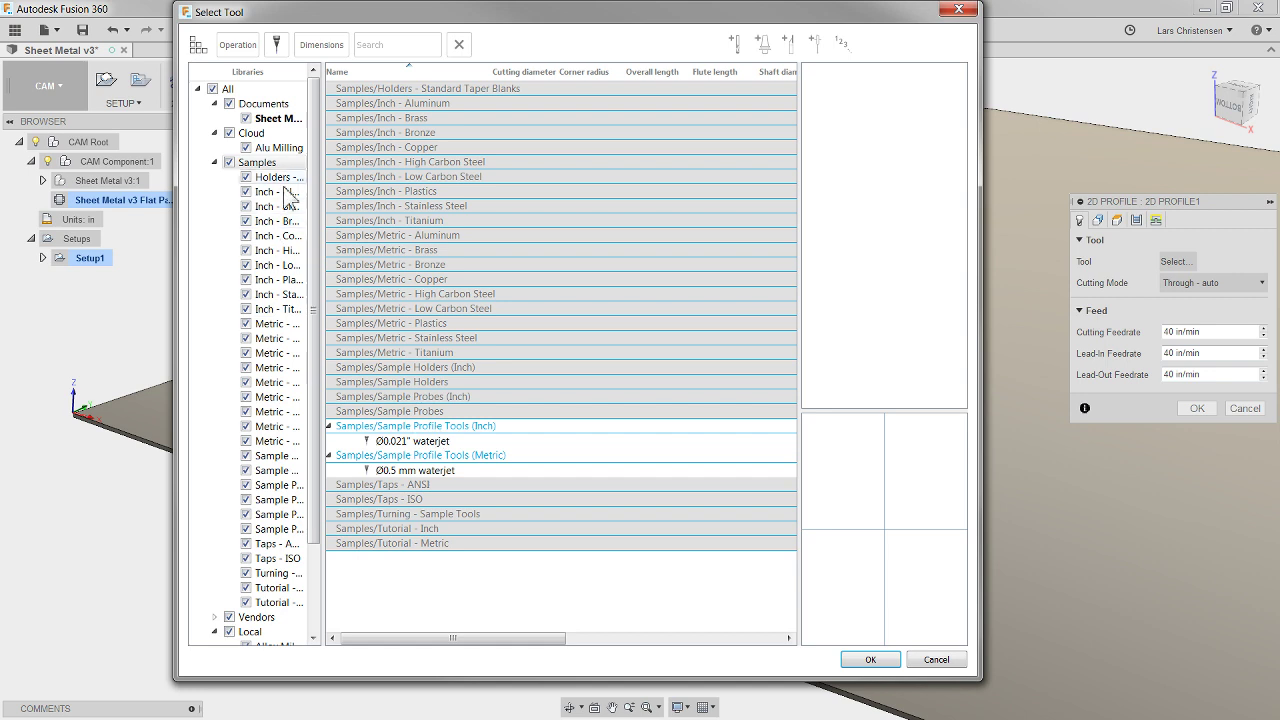
Create a new cloud tool library named Waterjet followed by the owner's first name.
right_click(258, 138)
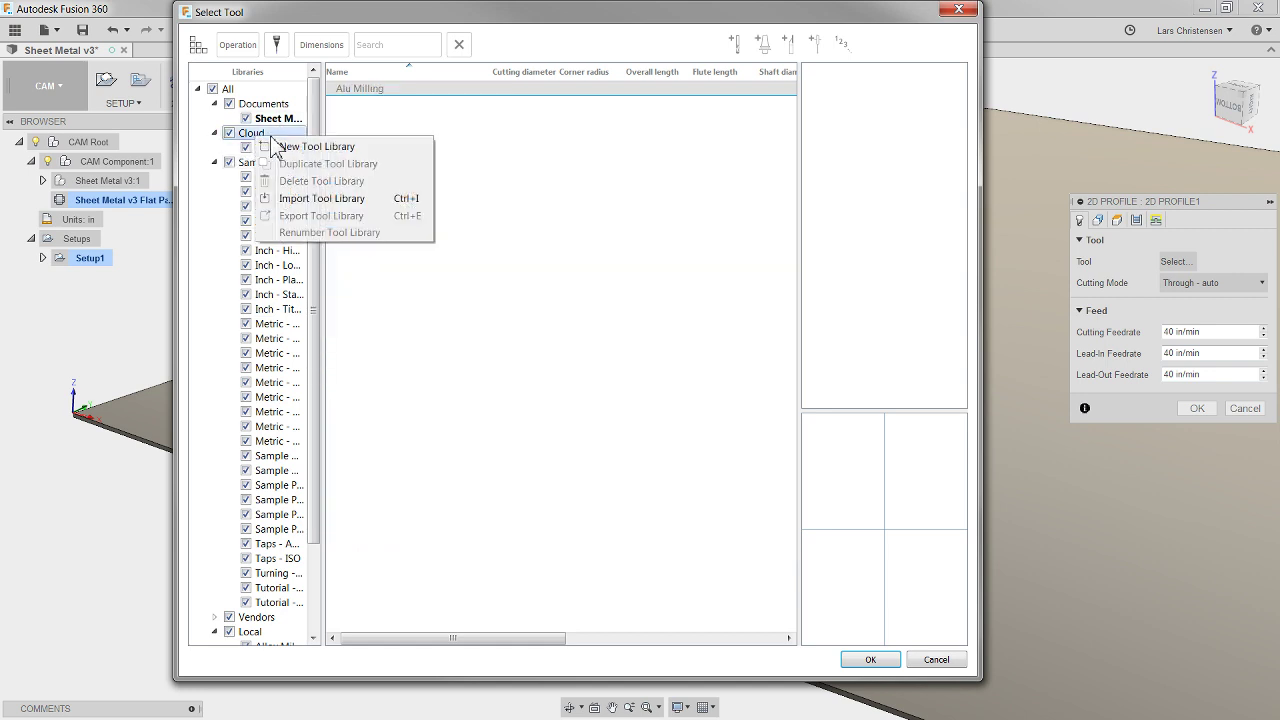
click(310, 147)
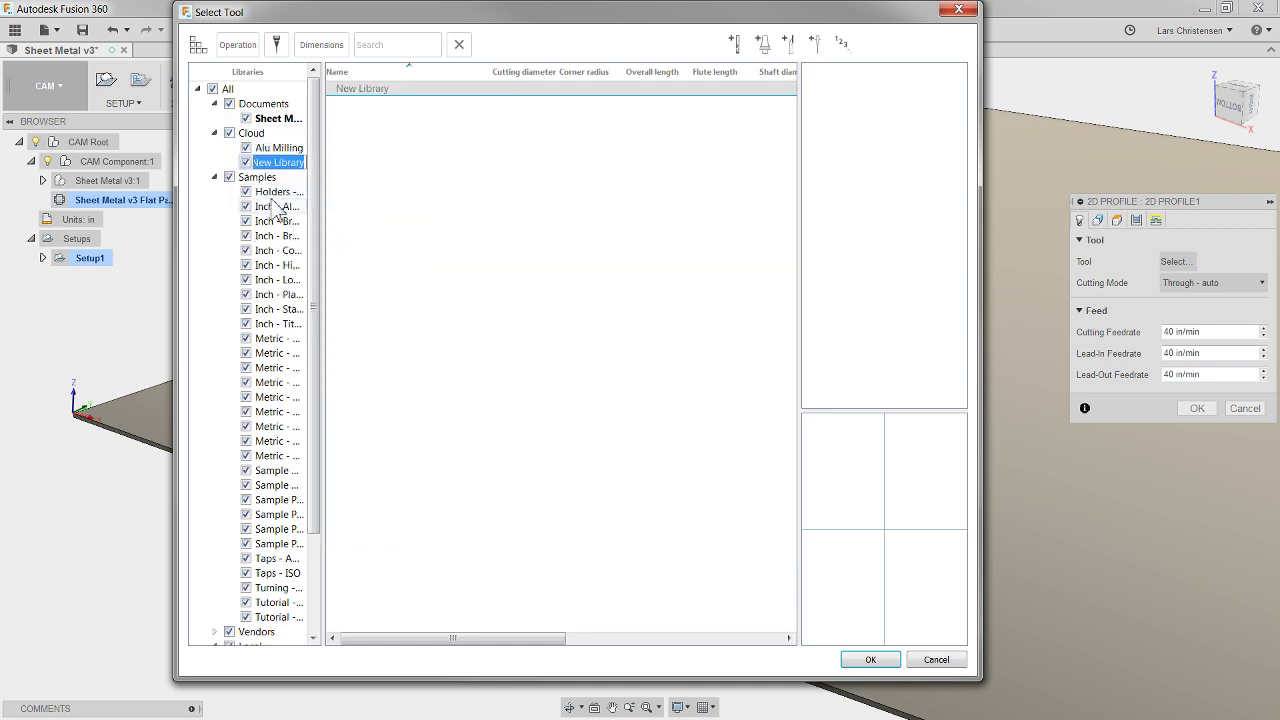
text(Waterjet)
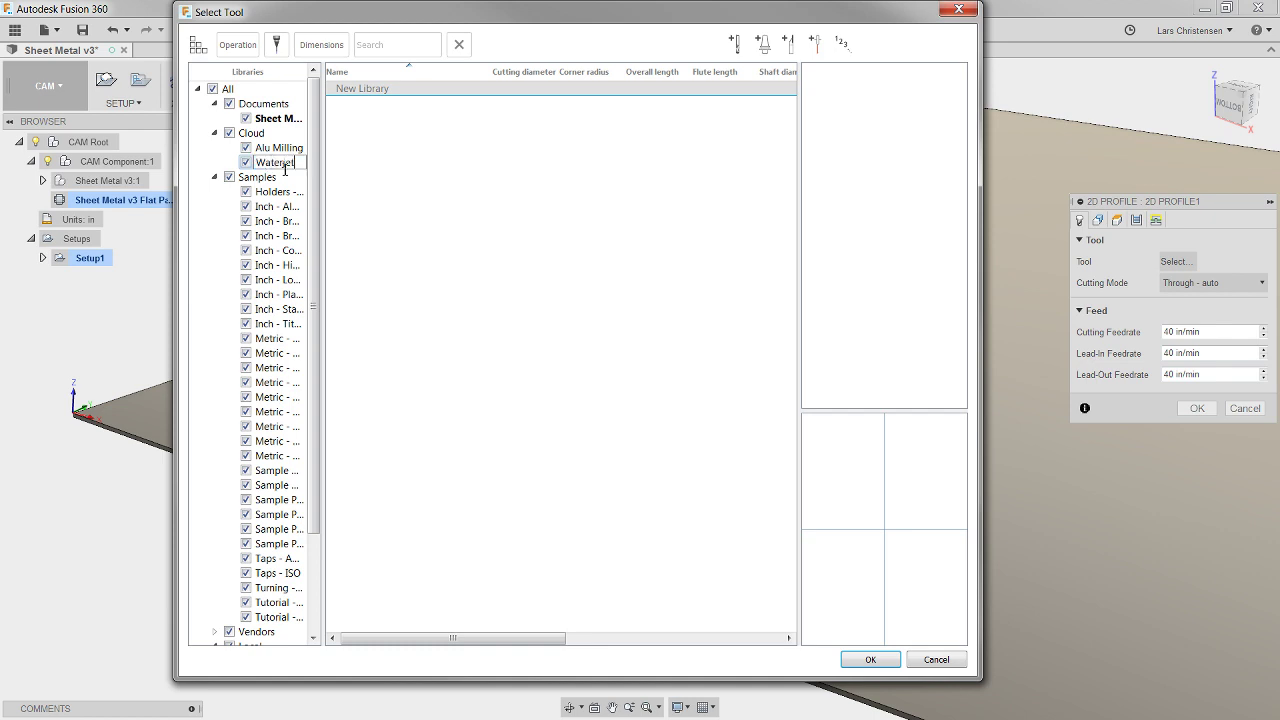
text( Lars)
key(Return)
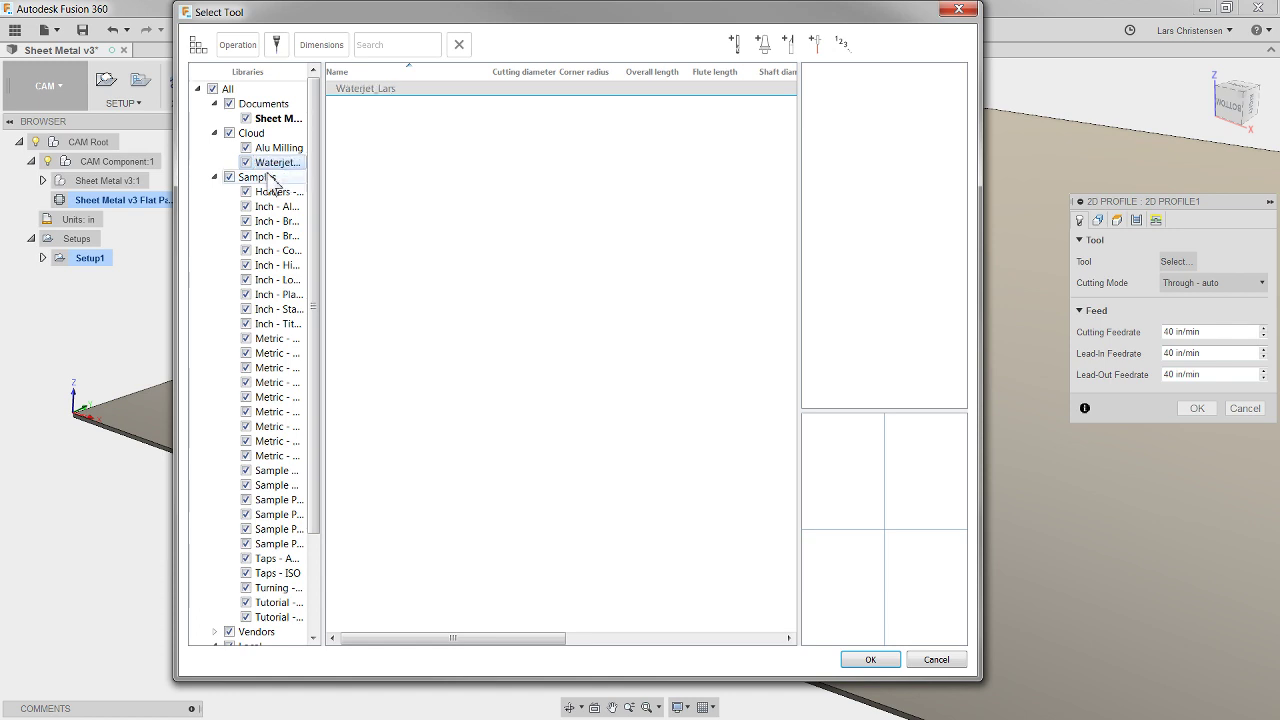
Copy the Ø0.021" waterjet from Sample Profile Tools (Inch) into the new cloud waterjet library.
click(272, 177)
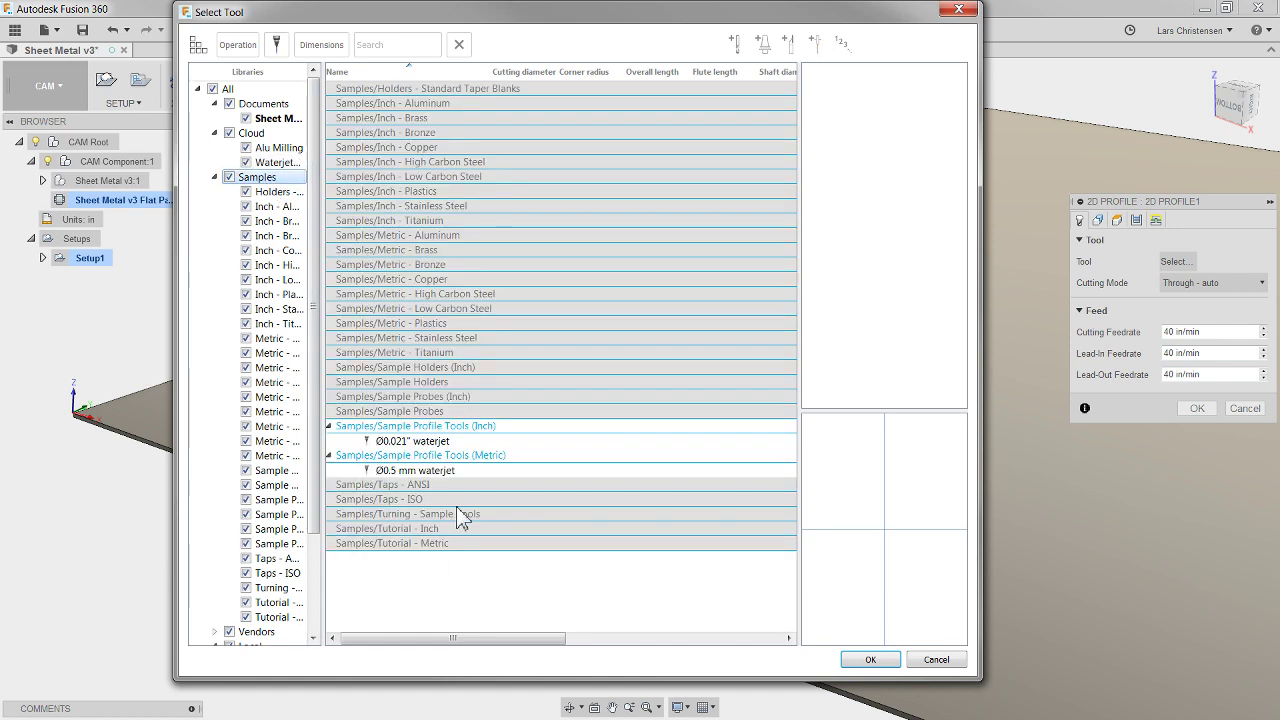
click(430, 441)
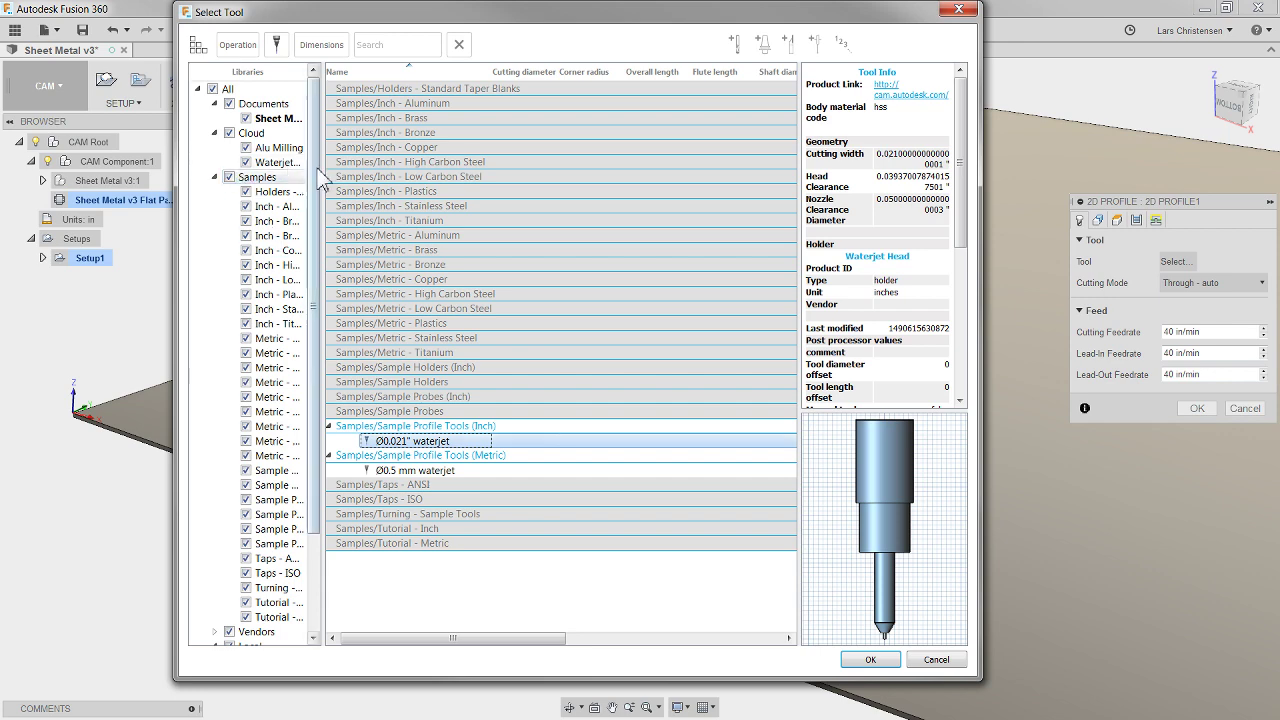
click(286, 165)
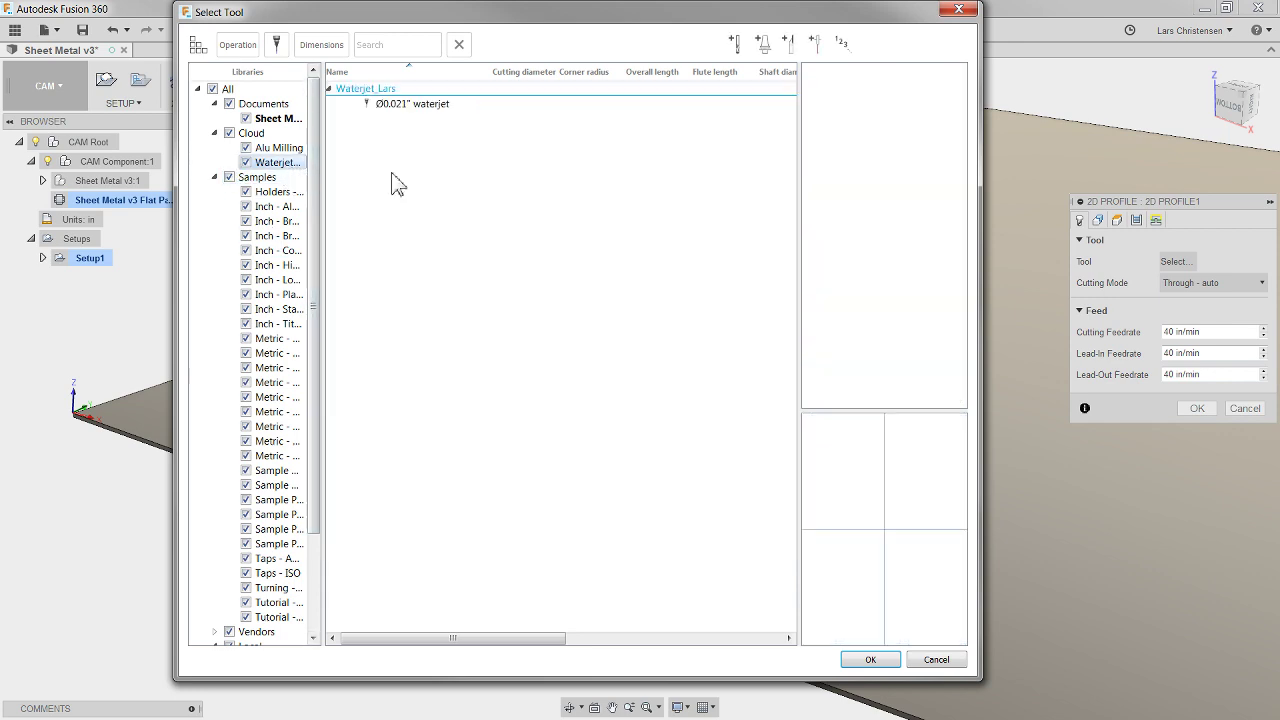
Review the copied Ø0.021" waterjet's cutter settings, accept them and choose it as the 2D Profile tool.
click(432, 106)
right_click(432, 106)
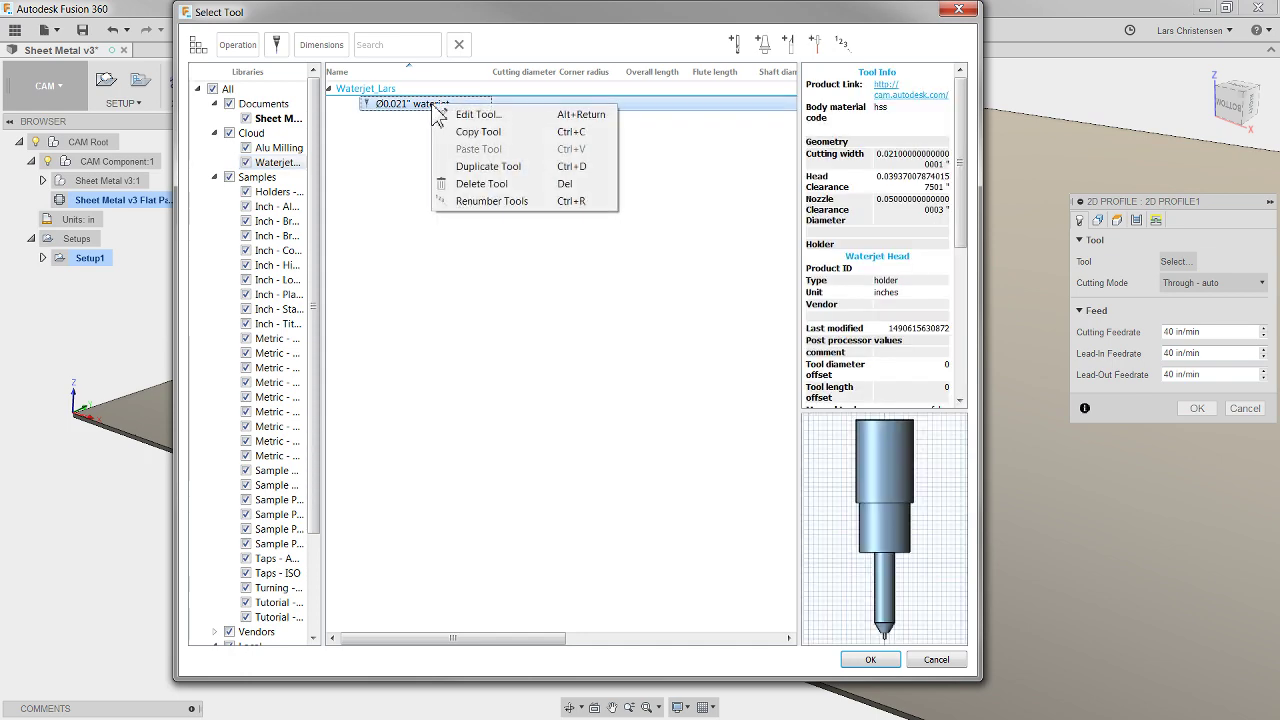
click(476, 116)
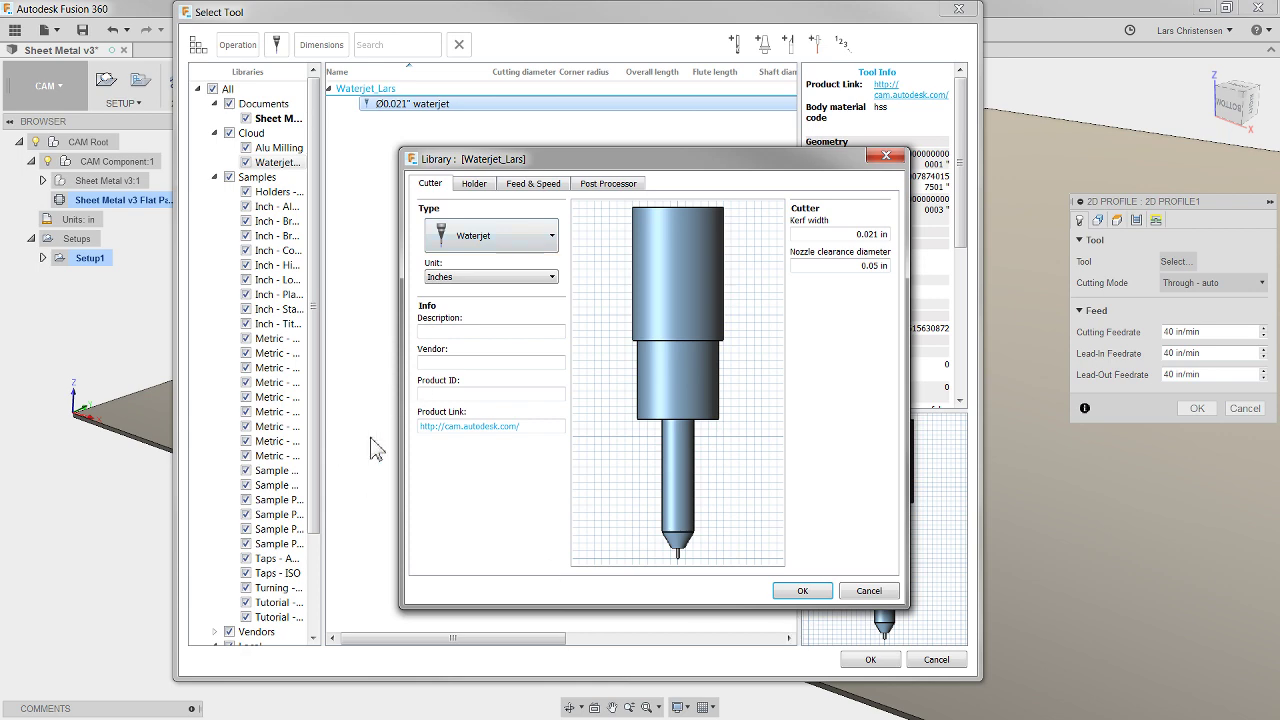
click(802, 590)
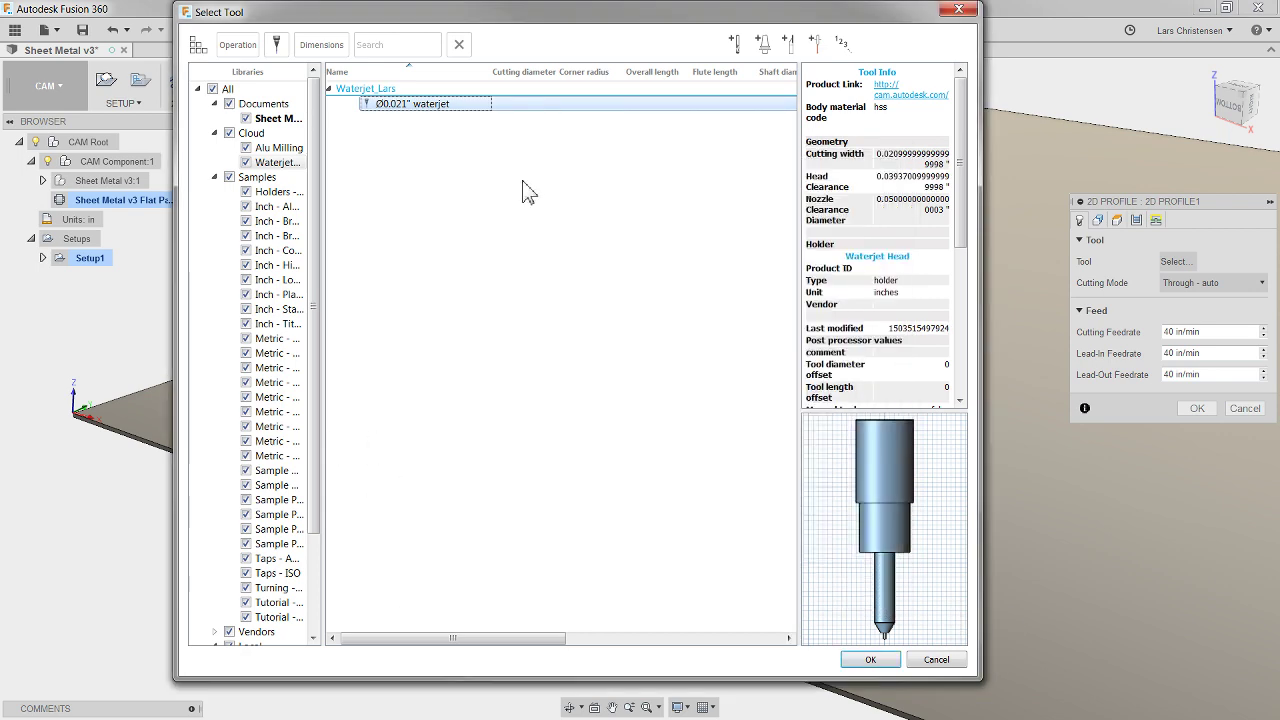
click(858, 663)
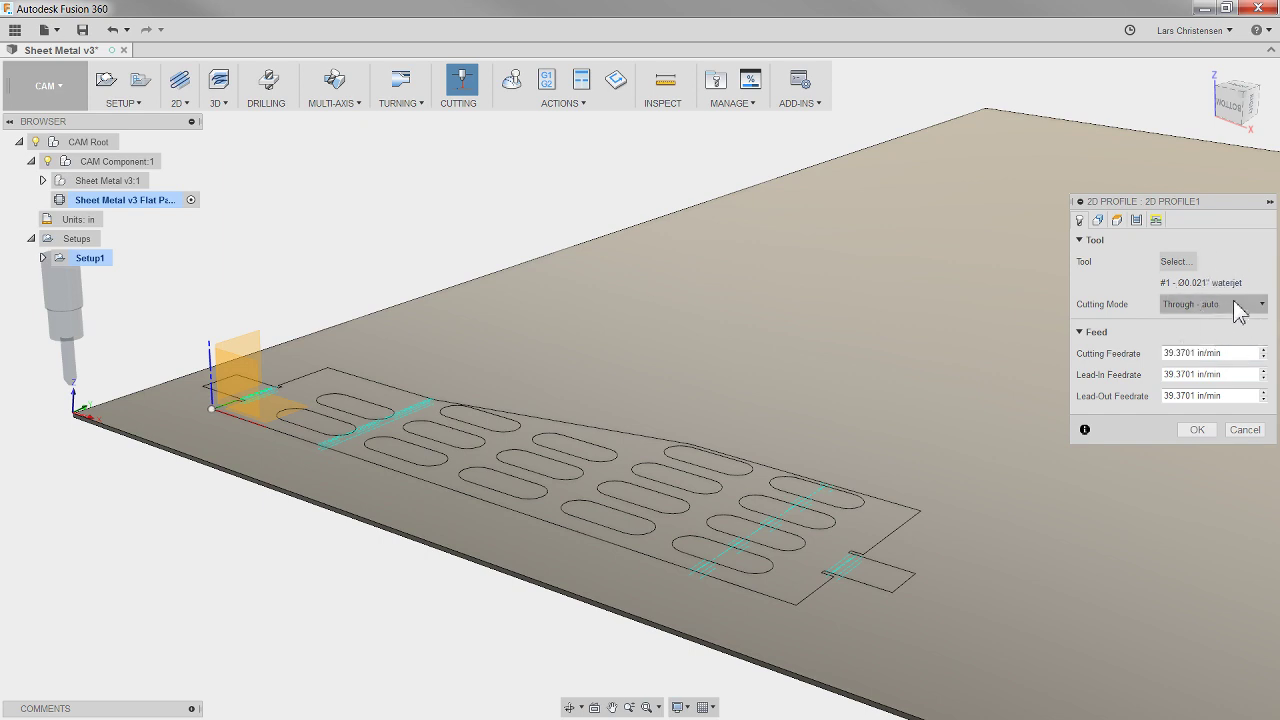
Set the cutting mode to Etch and select the centerlines of the narrow tab bend and adjacent wide bend as contours.
click(1240, 310)
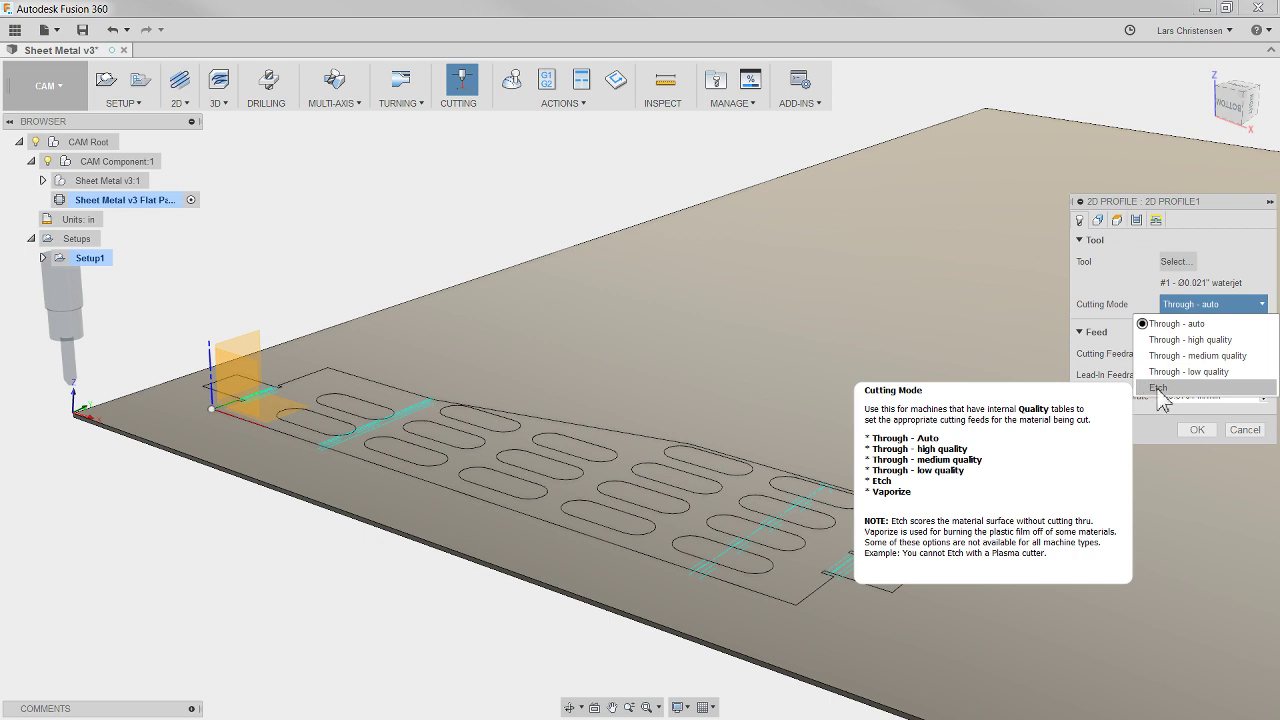
click(1170, 389)
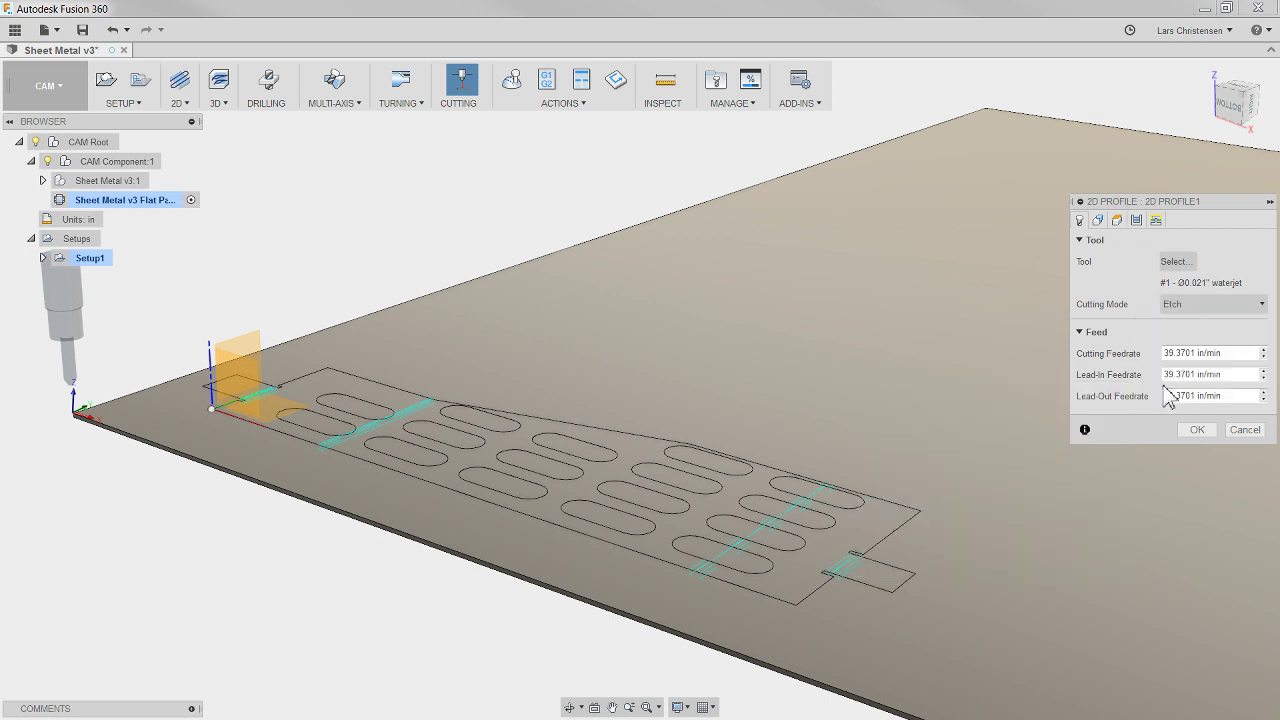
click(1101, 224)
scroll(854, 578, up, 3)
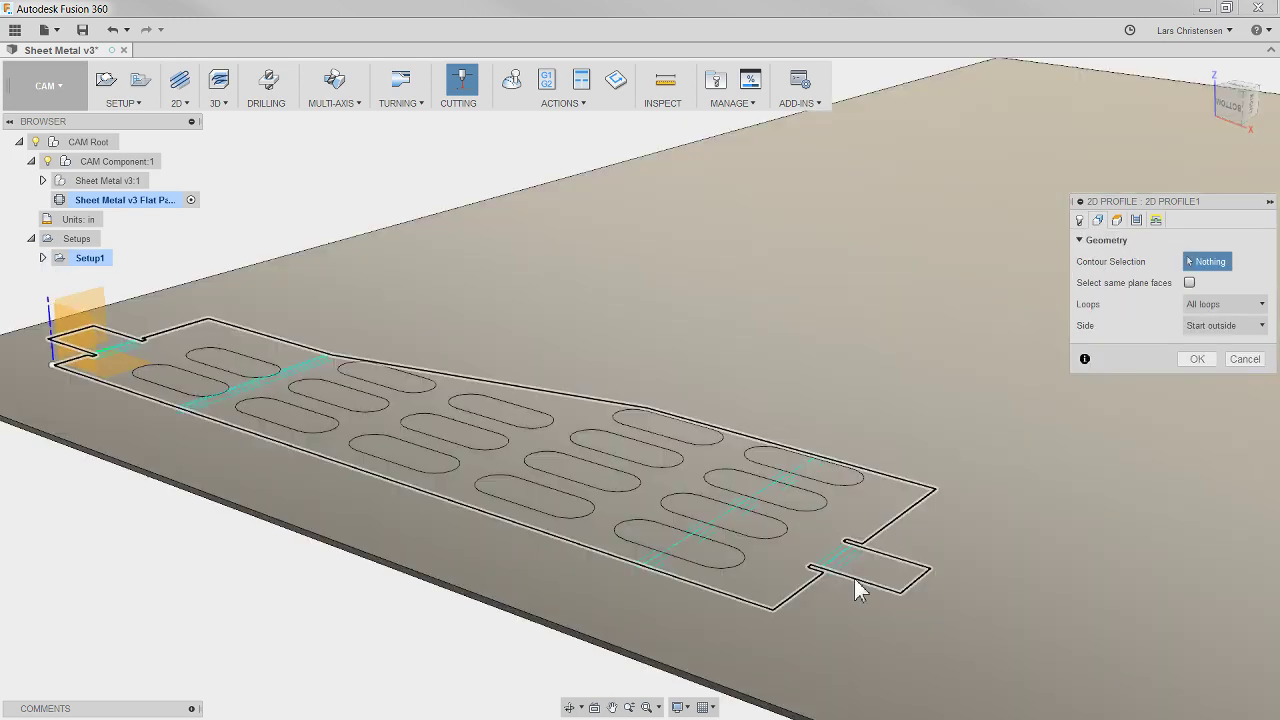
scroll(848, 568, up, 8)
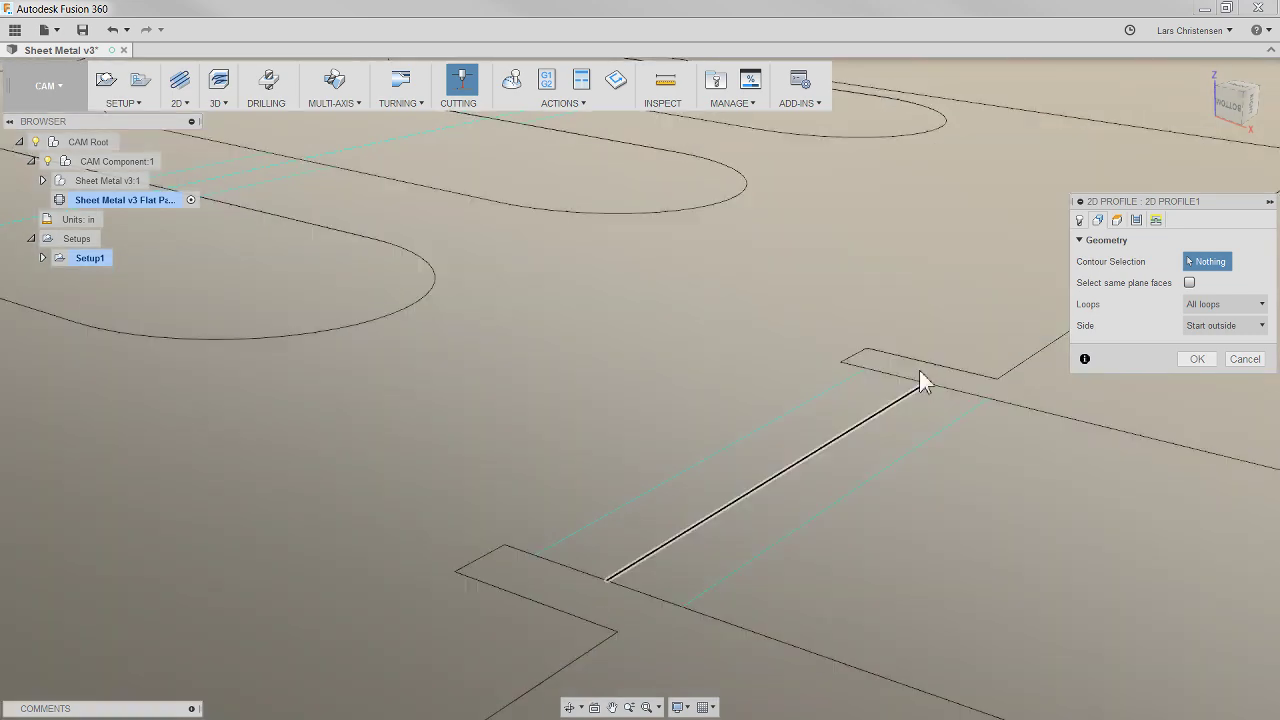
click(908, 397)
scroll(960, 450, down, 5)
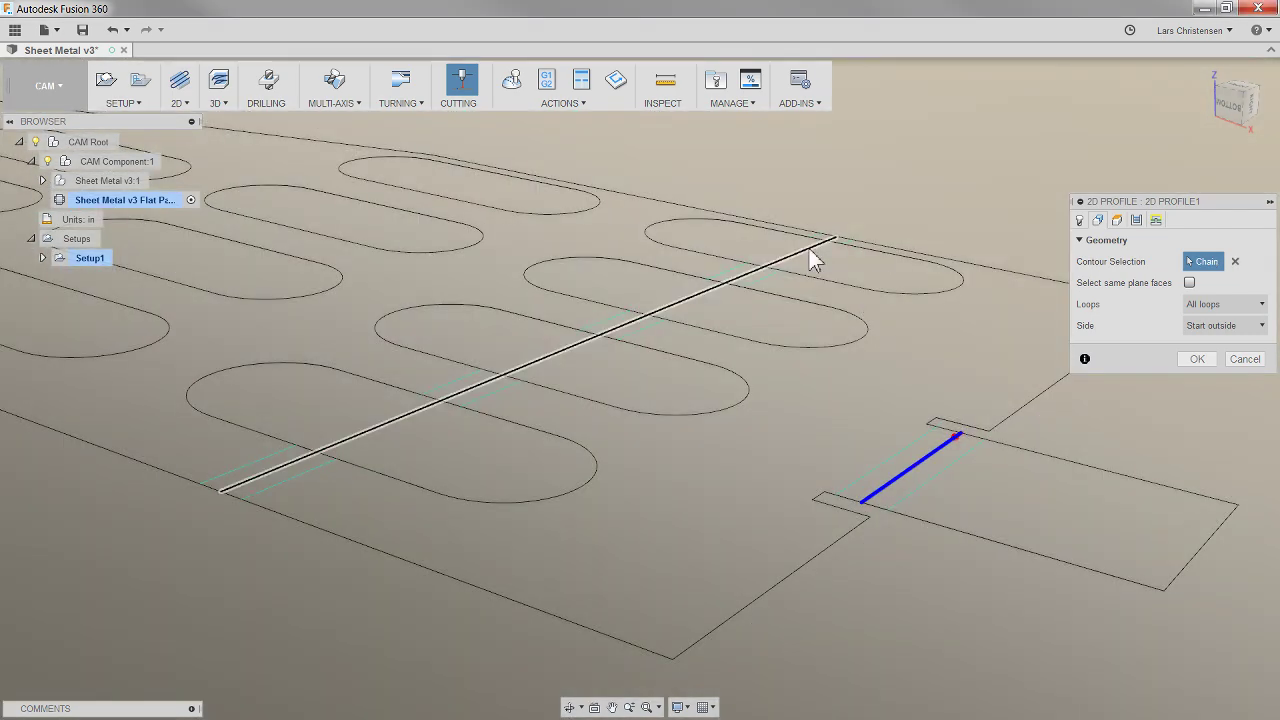
click(813, 260)
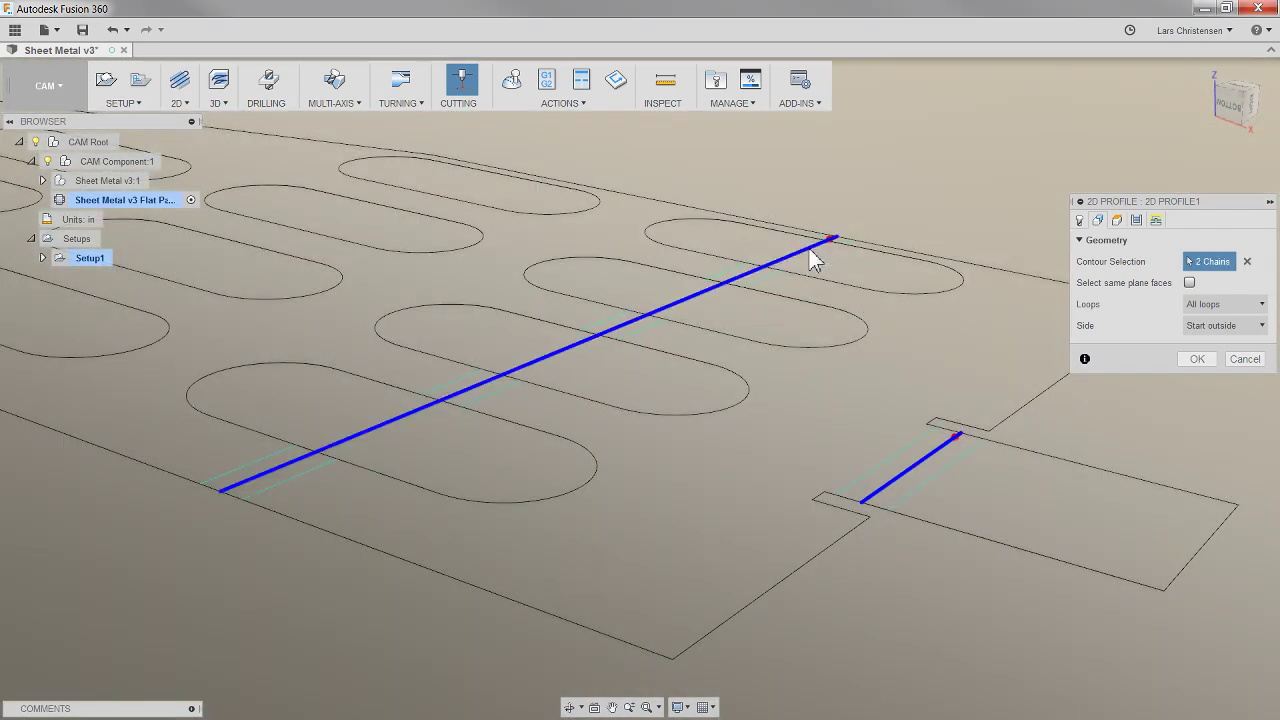
Add the centerlines of the remaining wide bend and narrow tab bend as contours and generate the etch toolpath.
scroll(620, 377, down, 5)
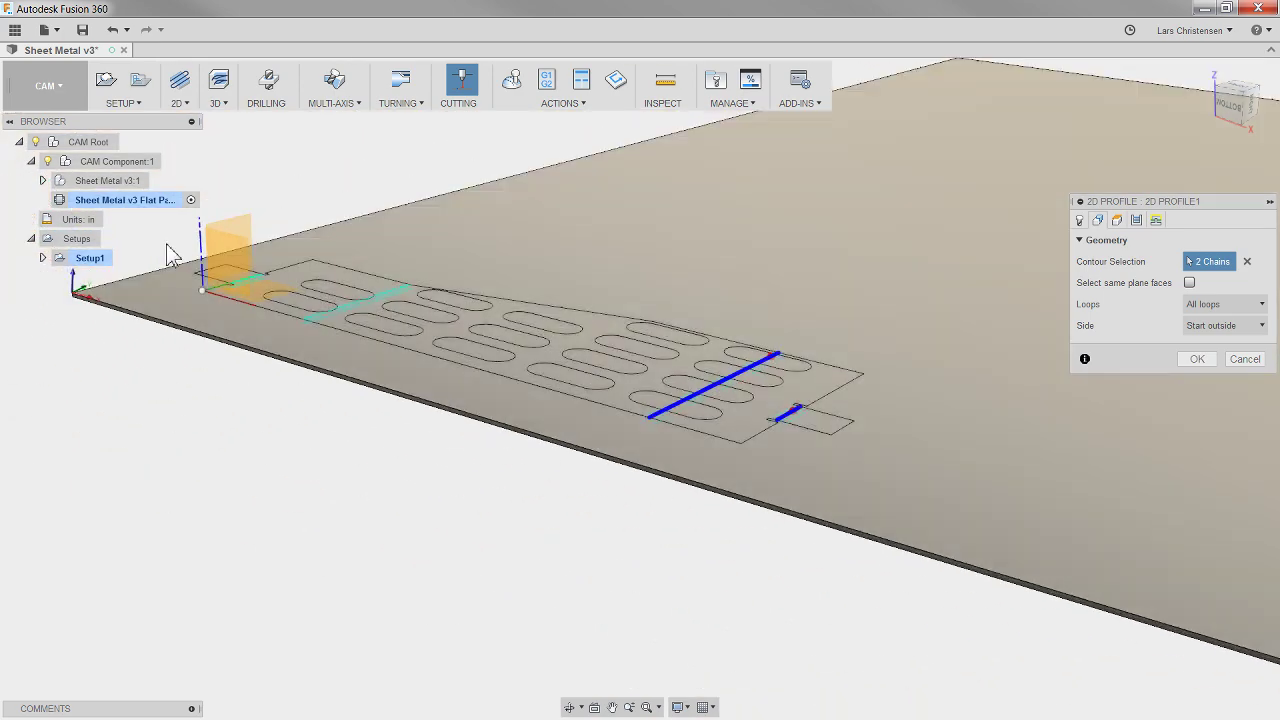
scroll(271, 206, up, 5)
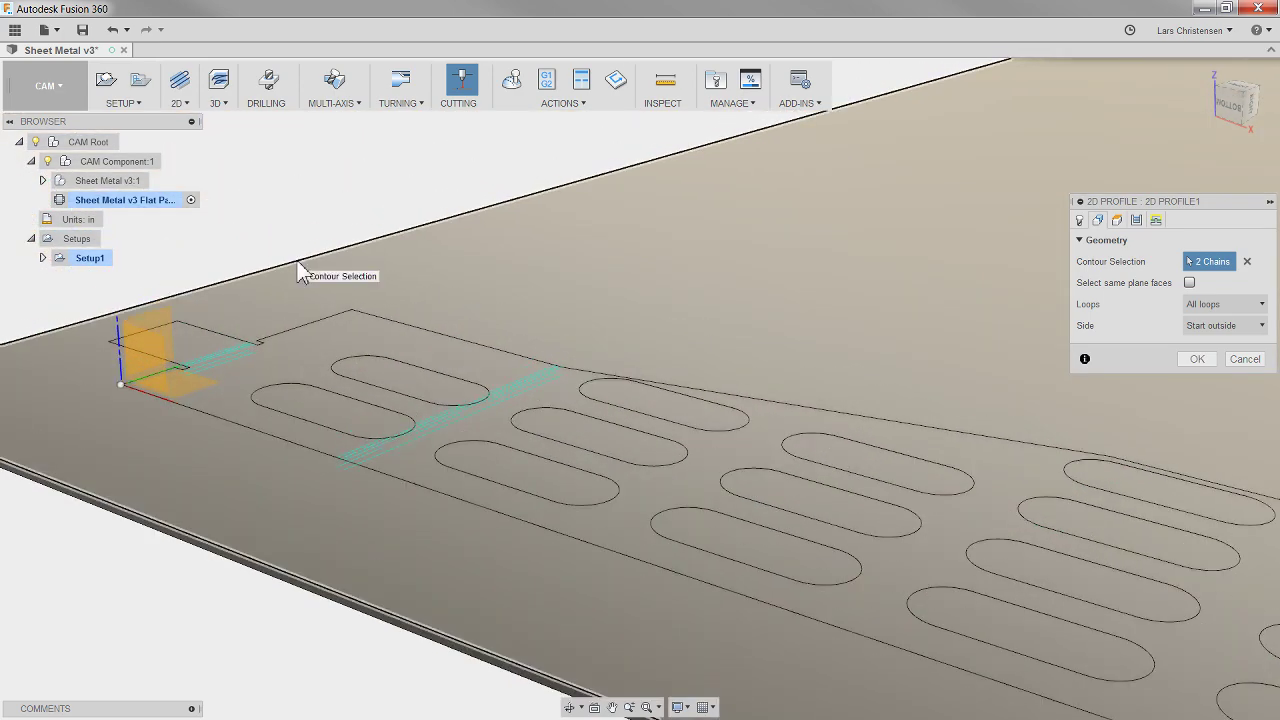
scroll(303, 280, up, 5)
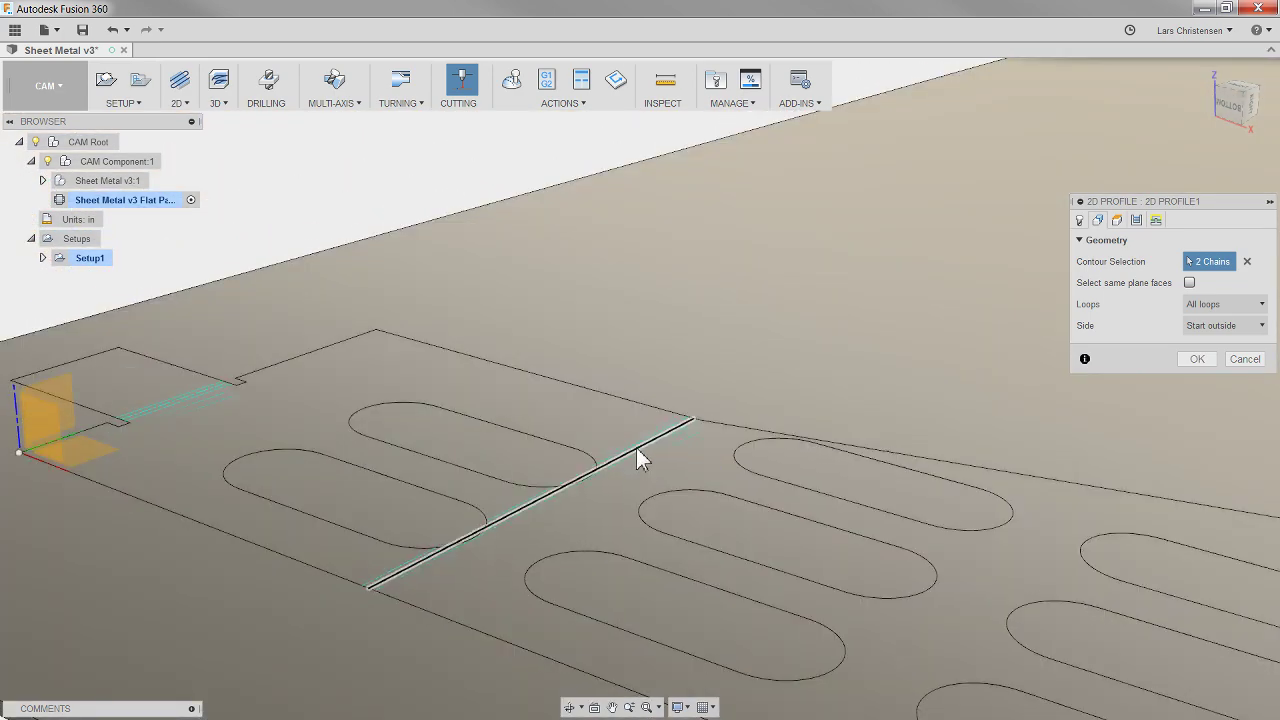
click(638, 453)
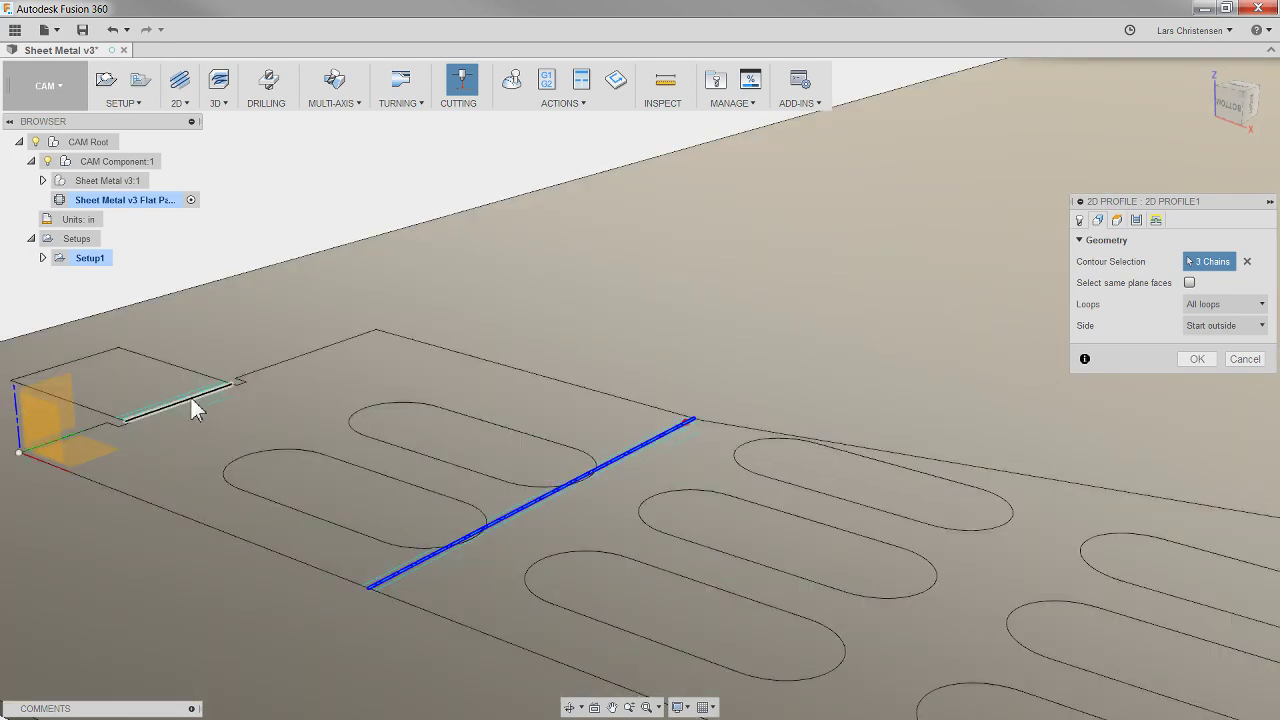
click(187, 394)
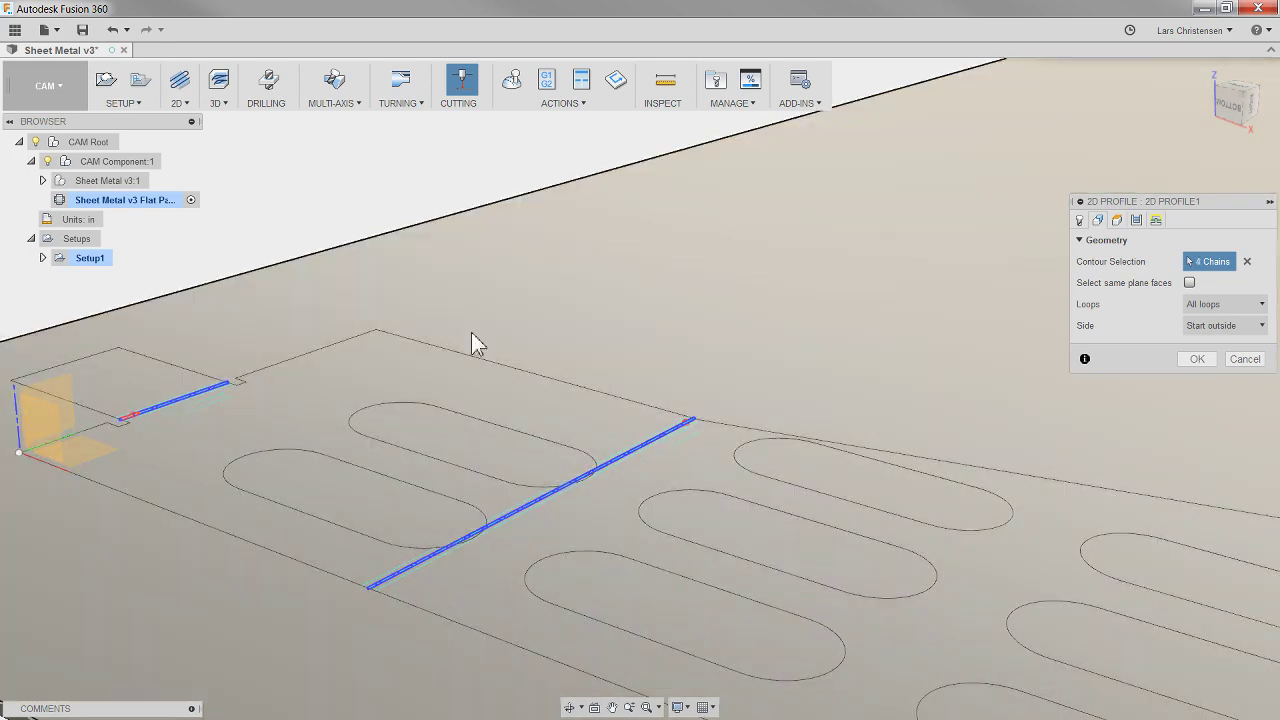
scroll(371, 200, down, 6)
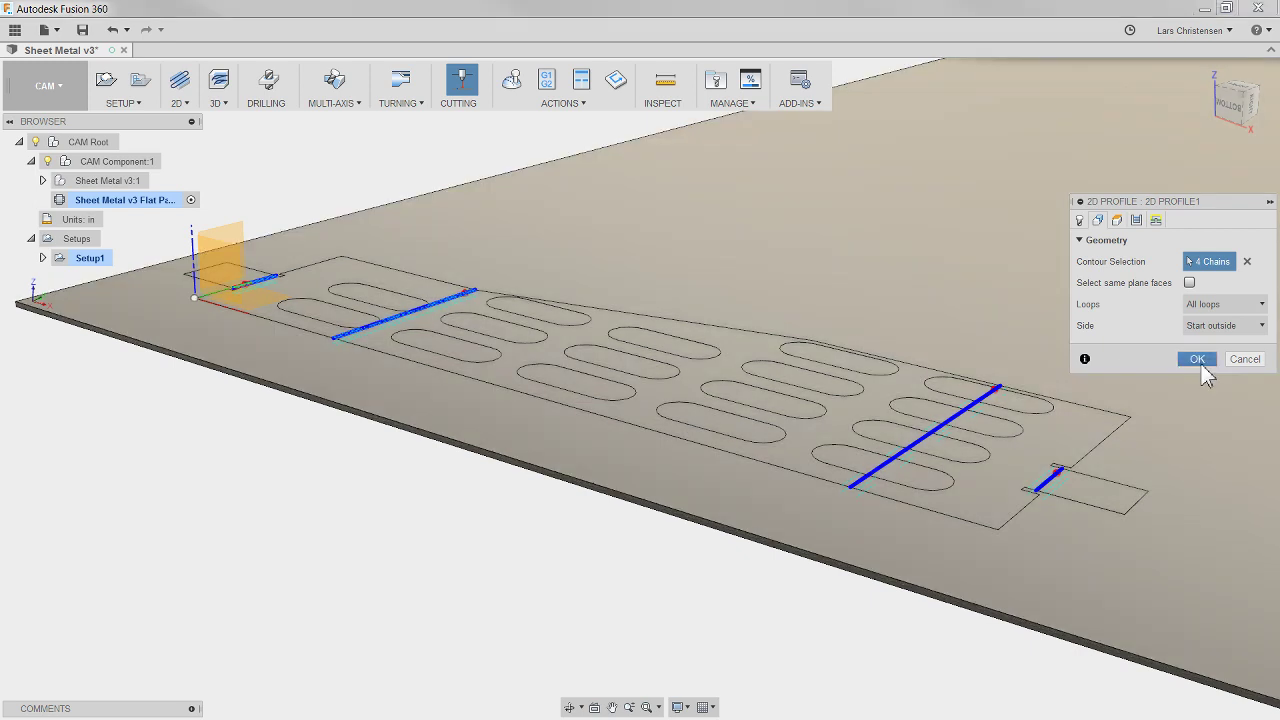
click(1199, 360)
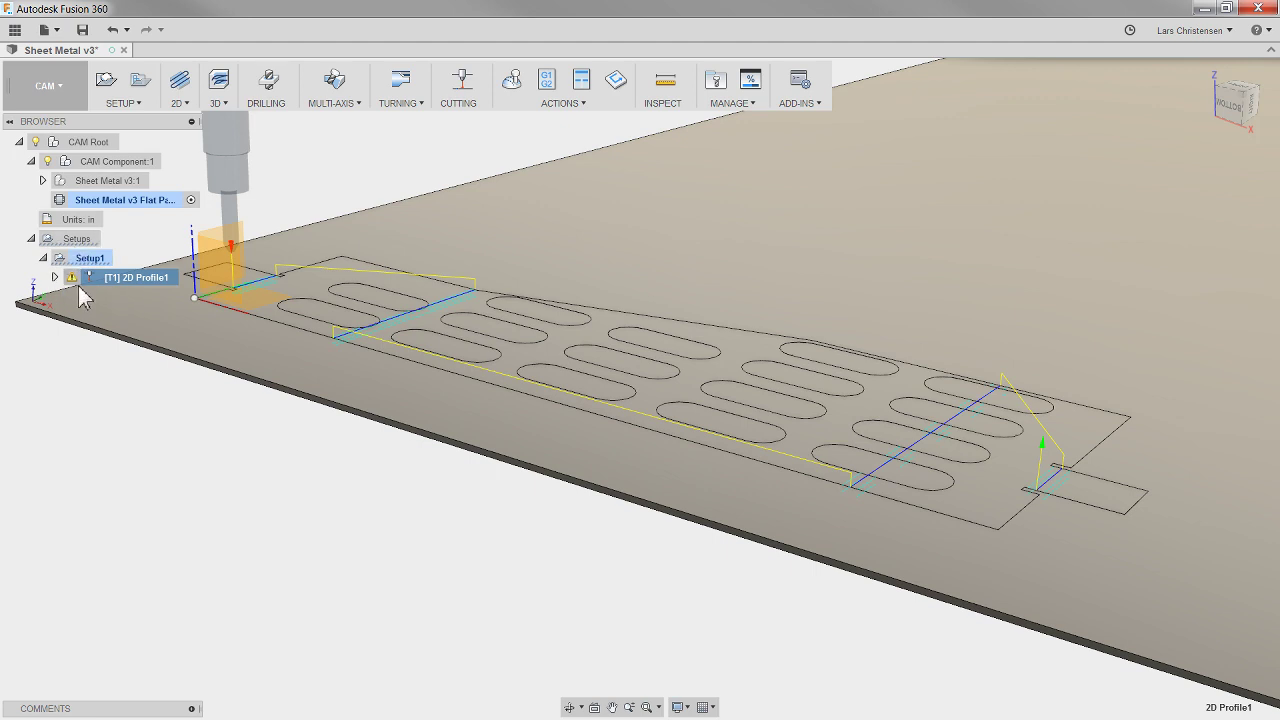
Simulate the etch toolpath with stock shown, colorized by Material as Ceramic, and close the simulation after playback.
click(548, 82)
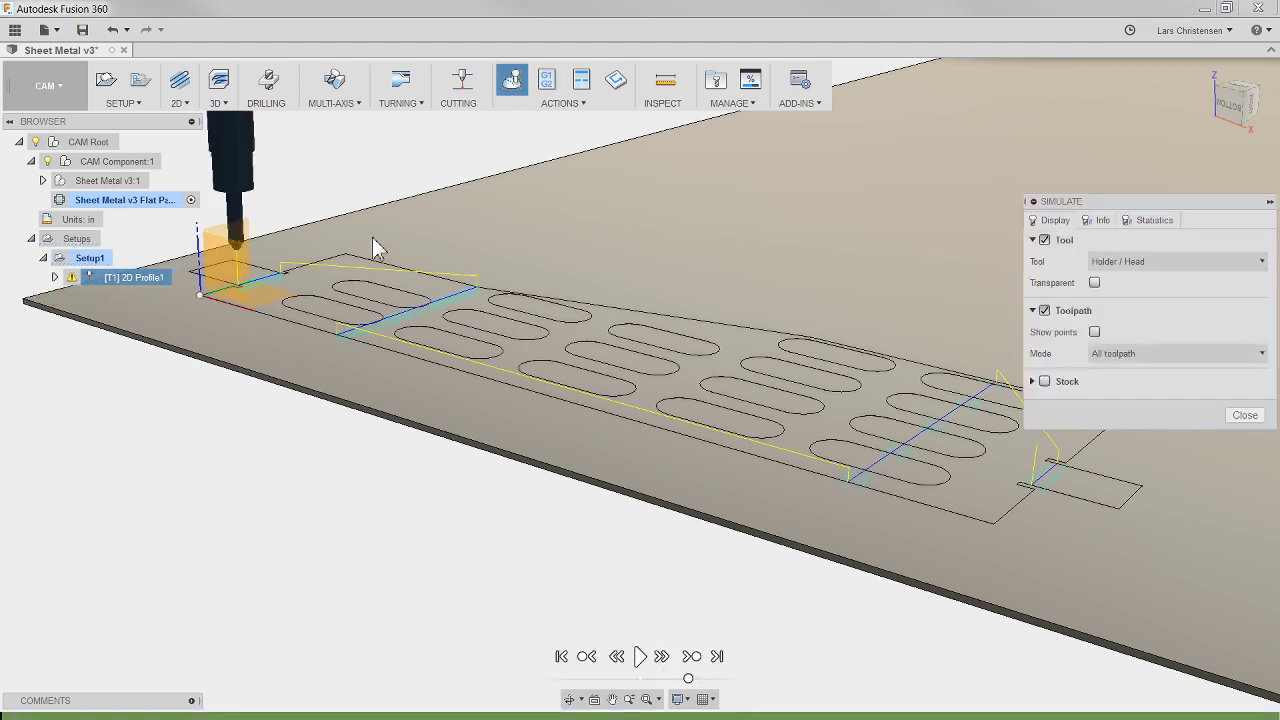
click(1045, 381)
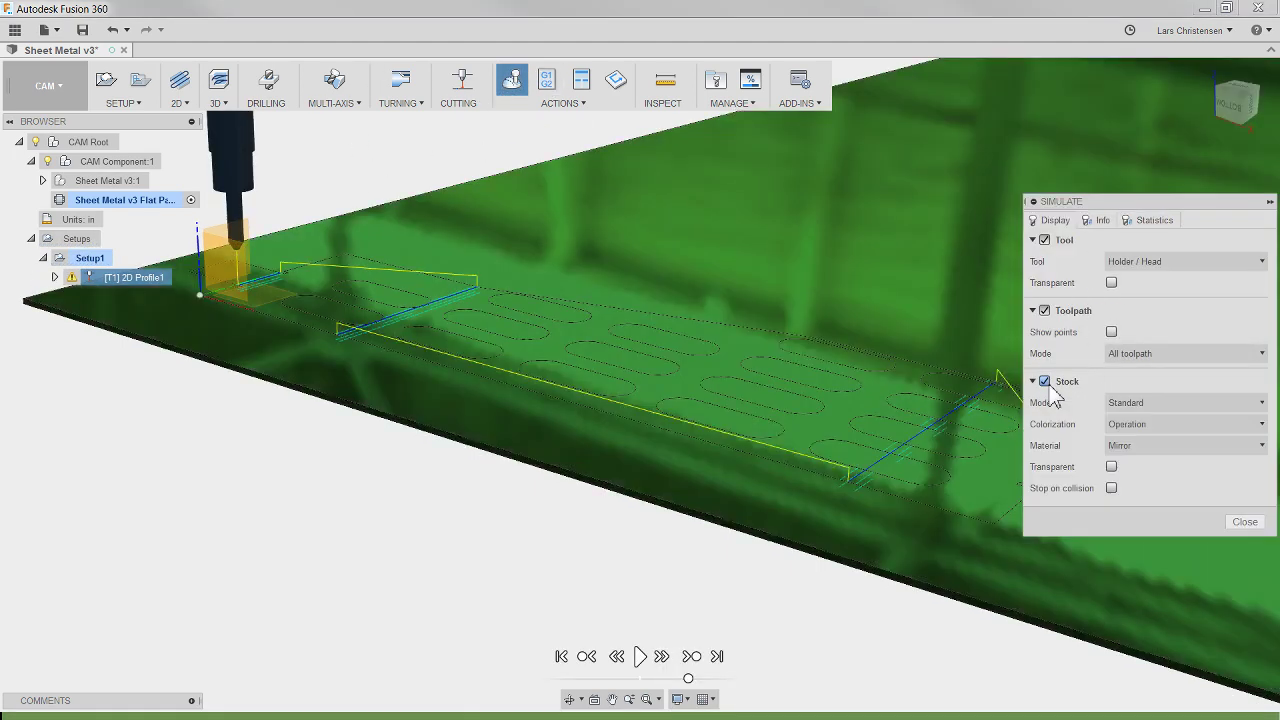
click(1158, 444)
click(1145, 458)
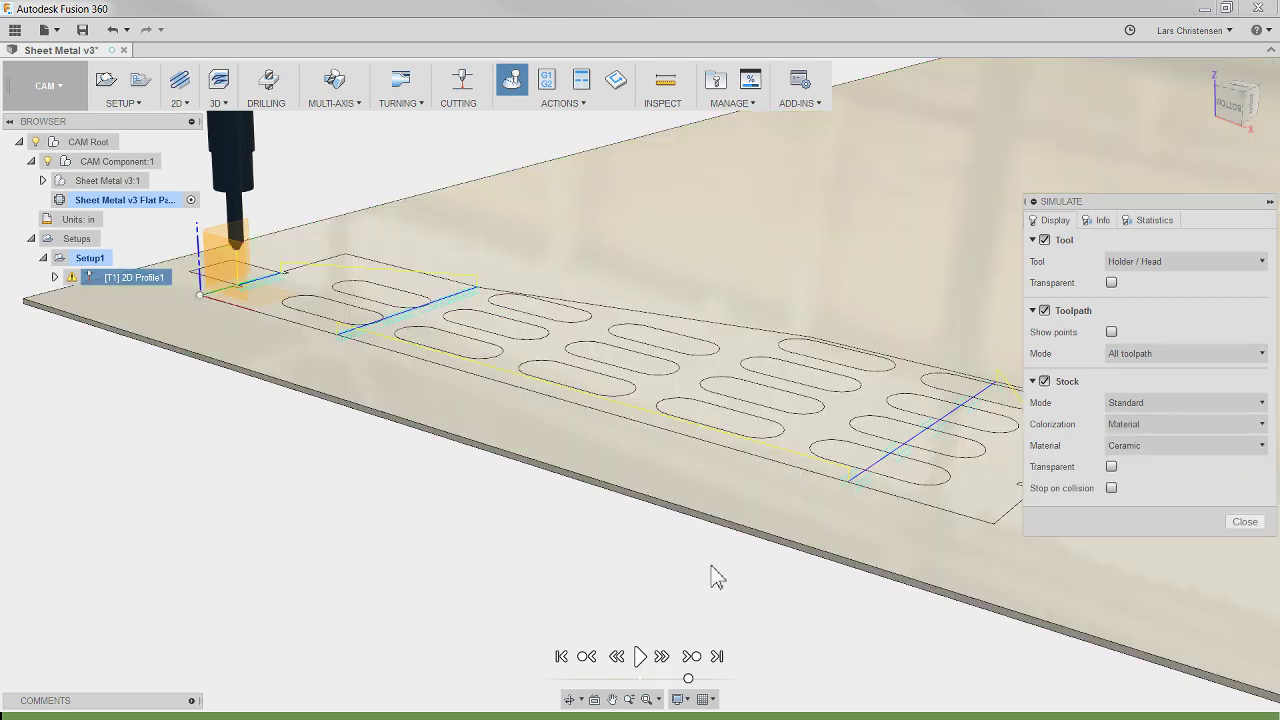
click(640, 656)
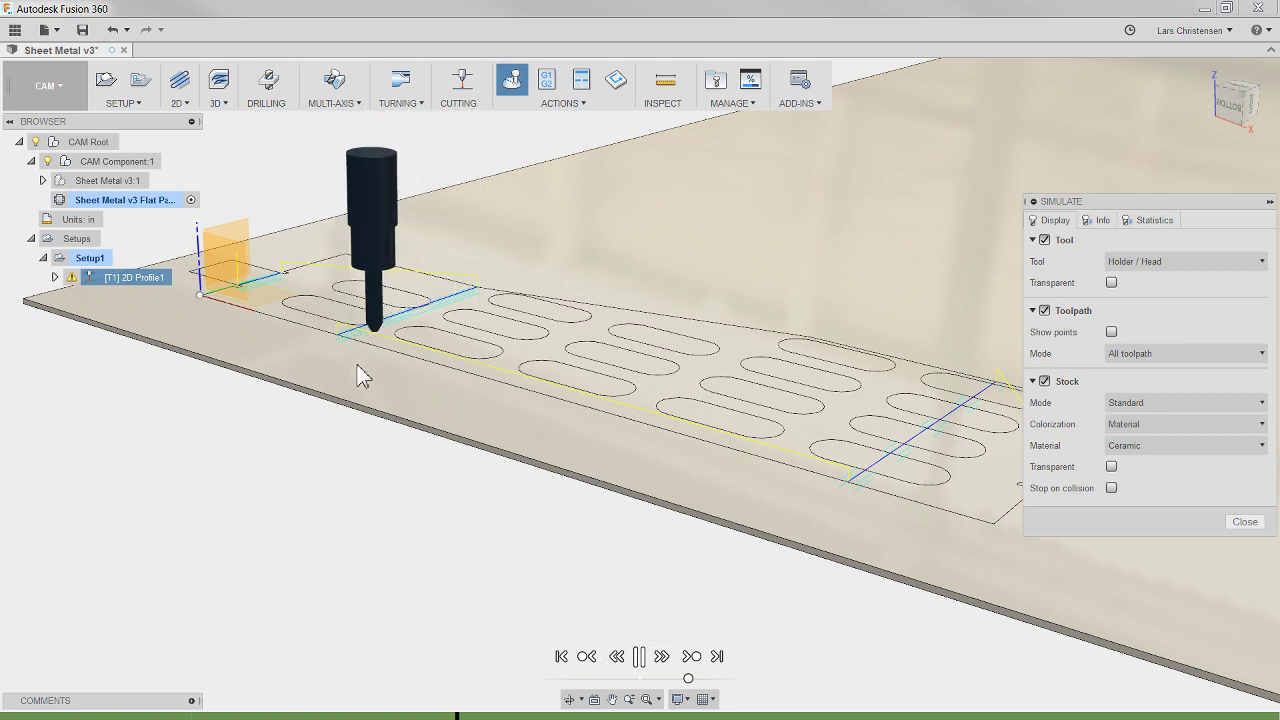
scroll(450, 590, down, 3)
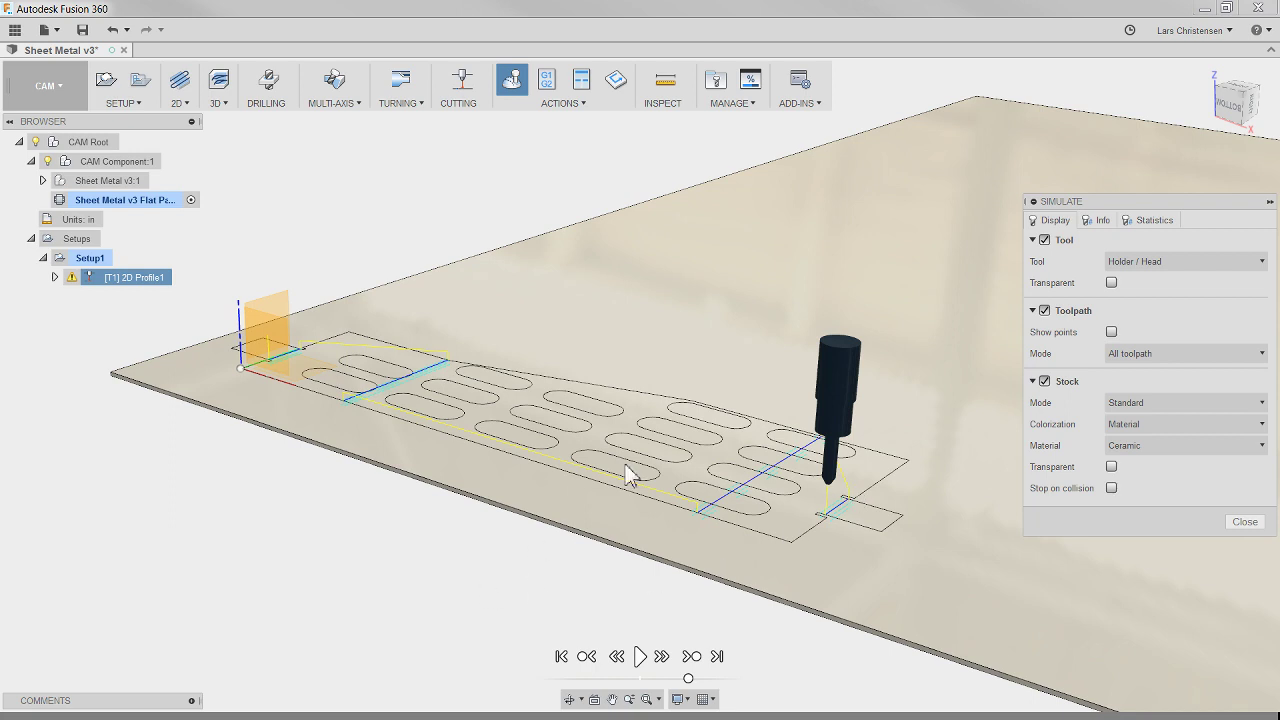
click(1245, 521)
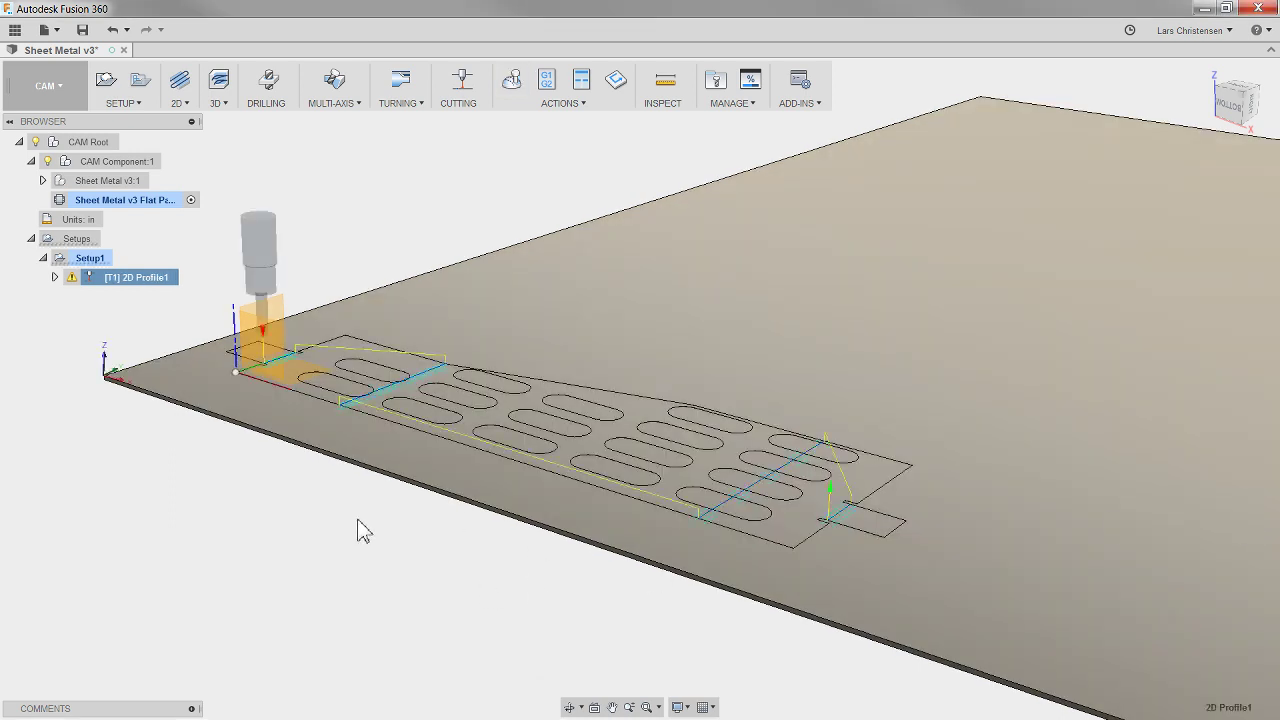
Post process the etch operation with the Hypertherm Jet post as 1001.nc and review the NC code full screen.
click(548, 90)
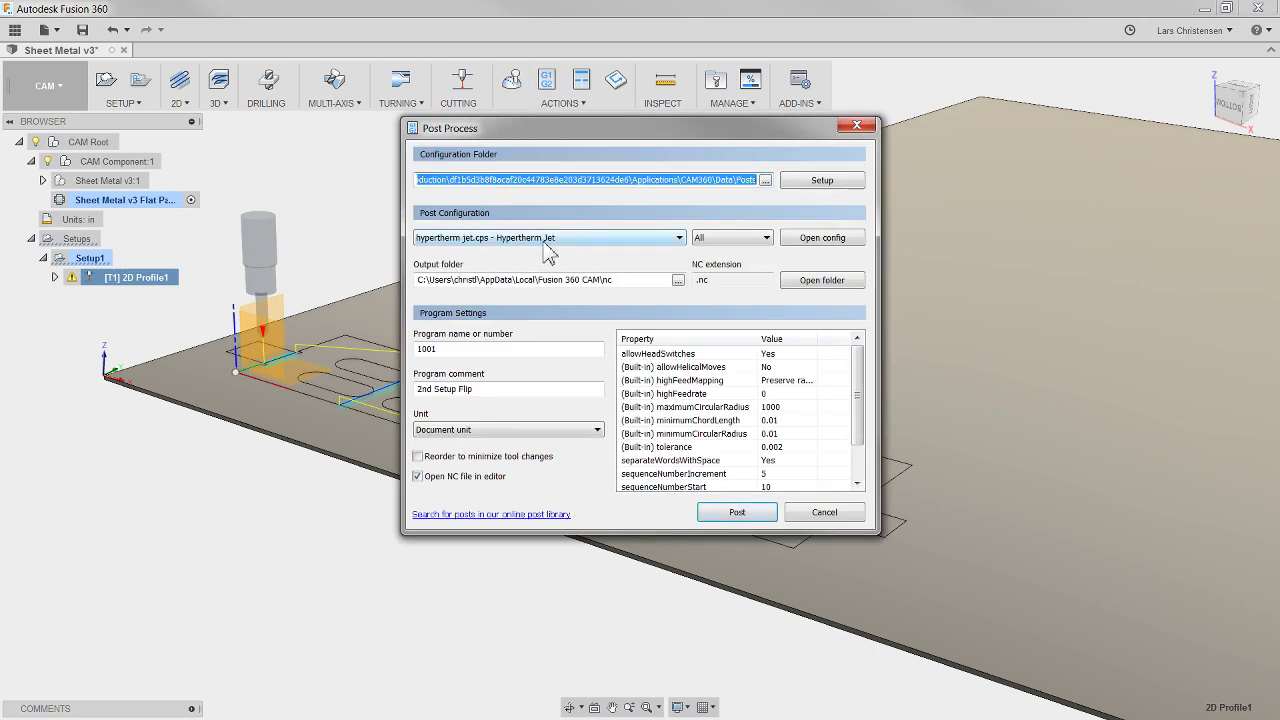
click(679, 240)
click(606, 241)
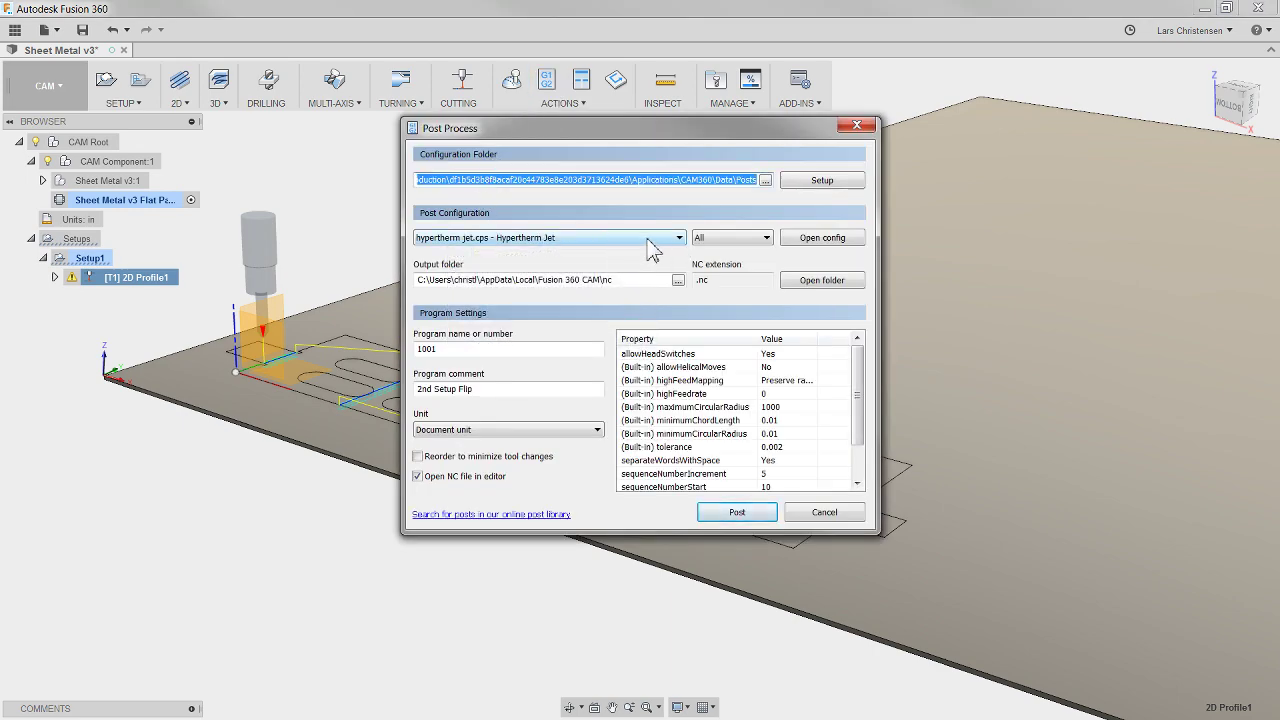
click(737, 512)
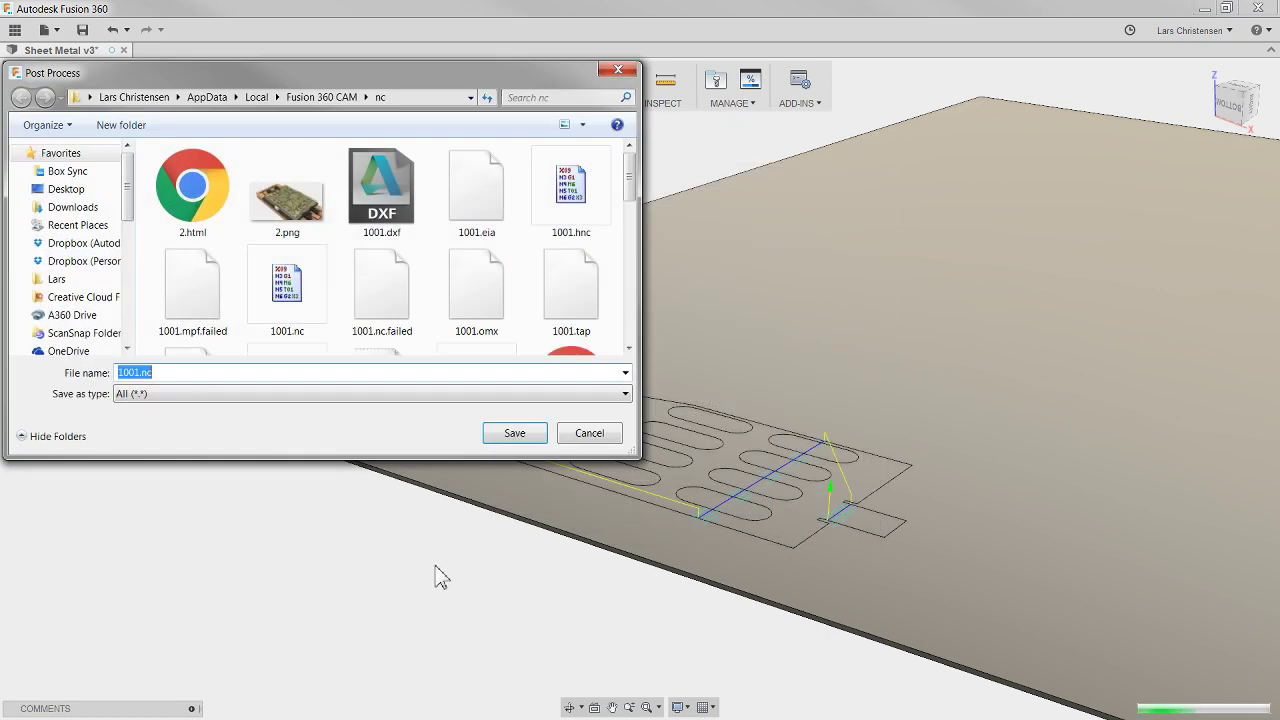
click(515, 433)
key(Return)
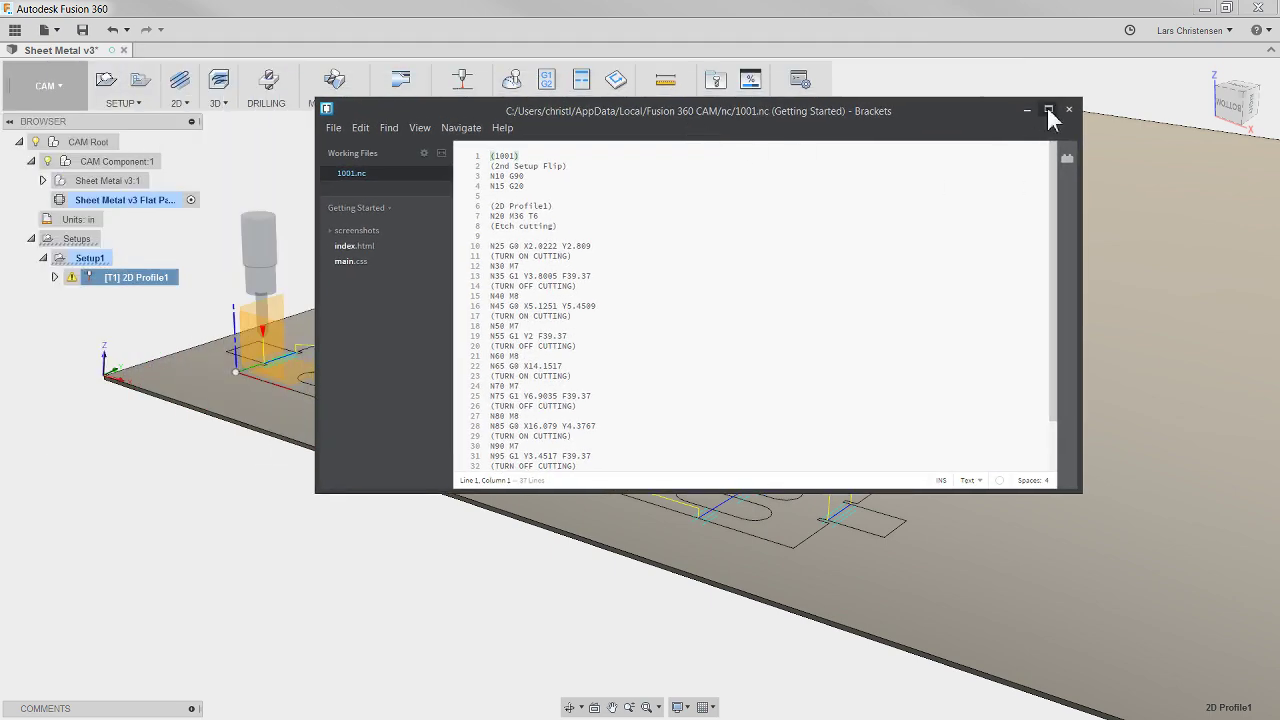
click(1048, 111)
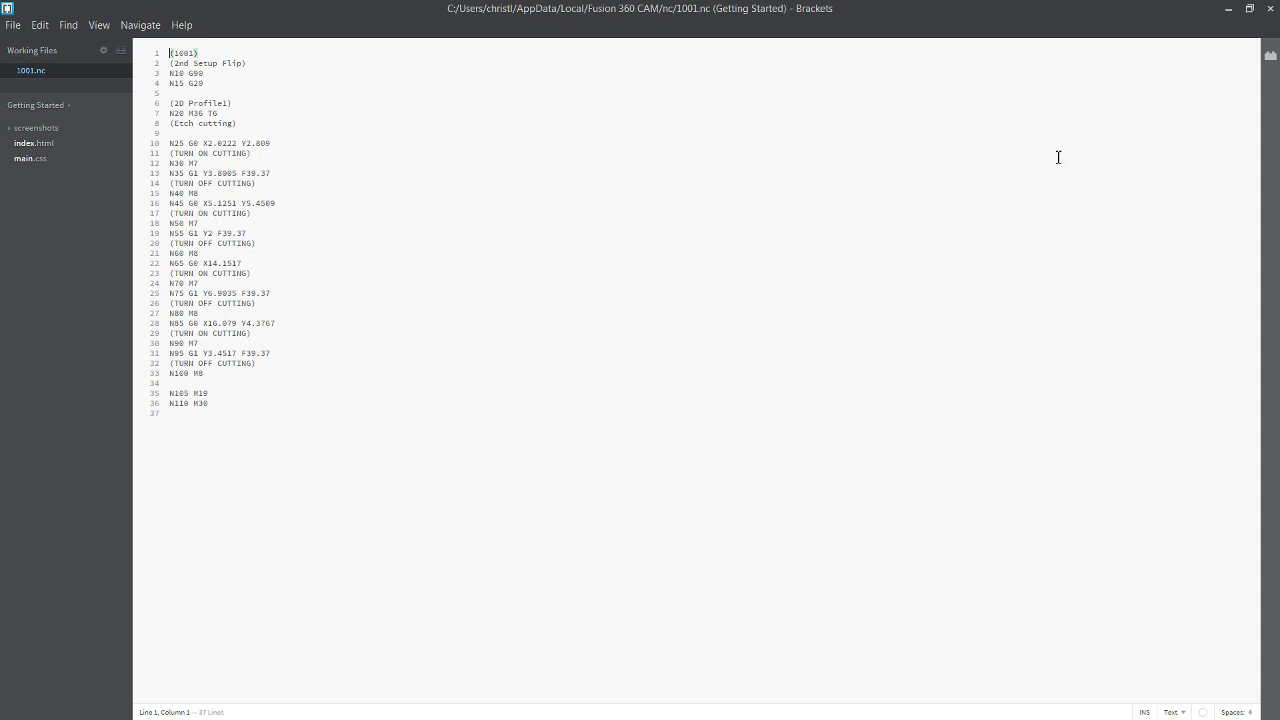
click(1270, 8)
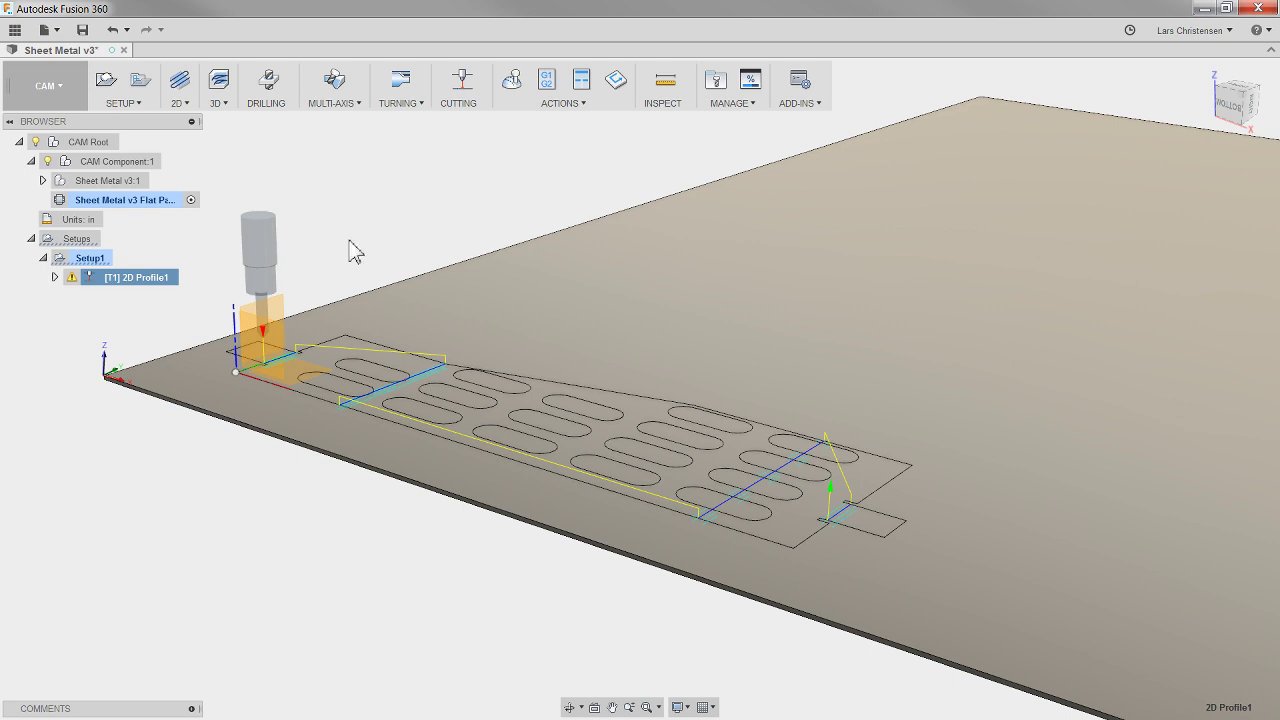
Start a second 2D Profile operation using the document's #1 Ø0.021" waterjet in Through - auto cutting mode.
click(462, 78)
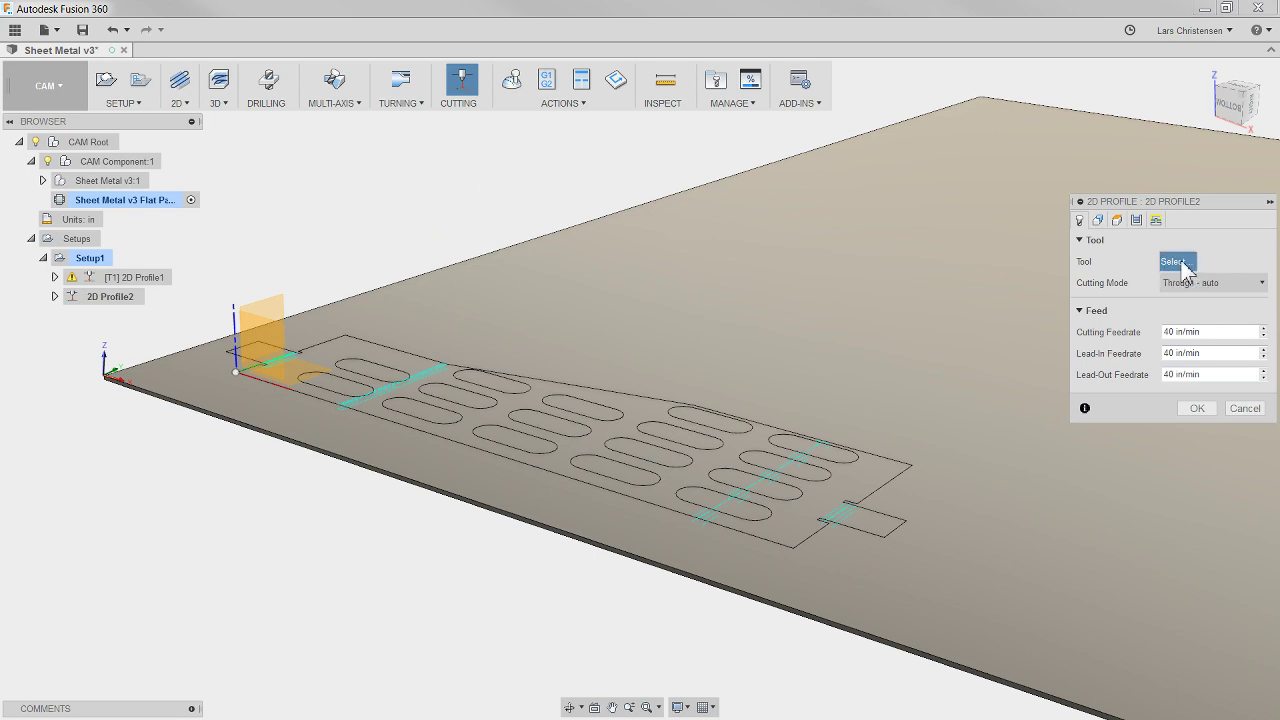
click(1176, 261)
click(455, 104)
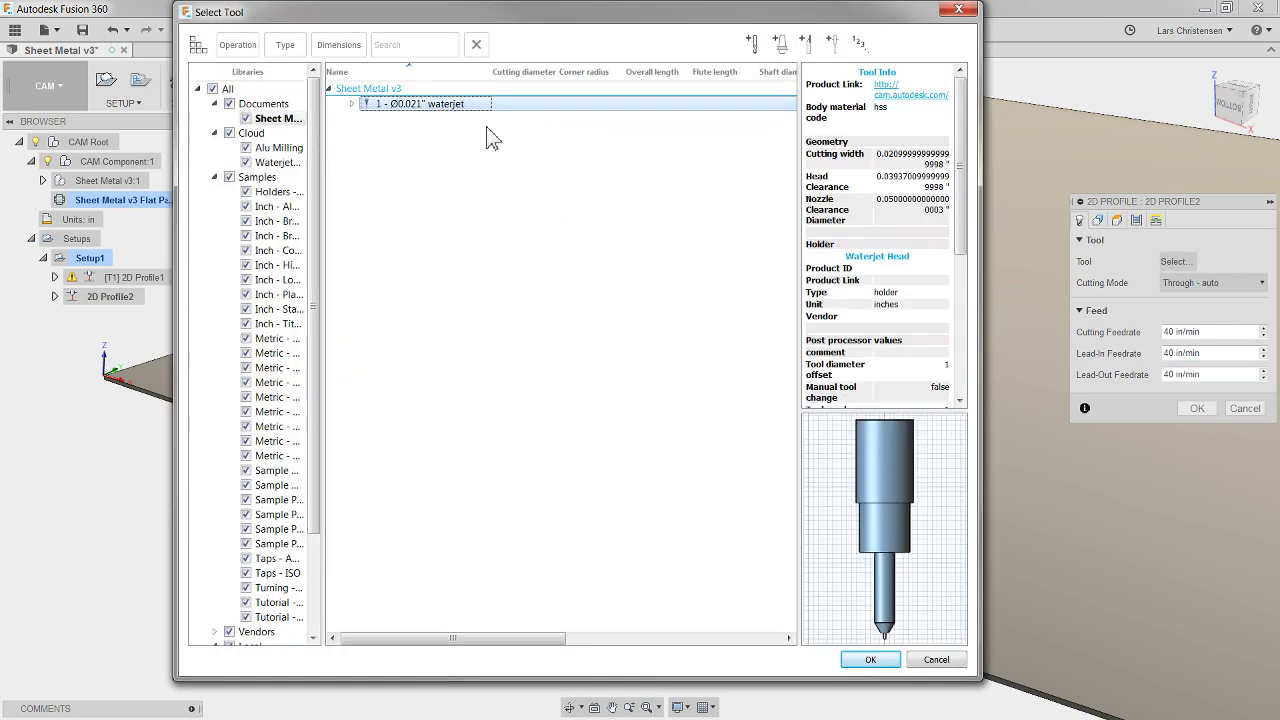
click(880, 659)
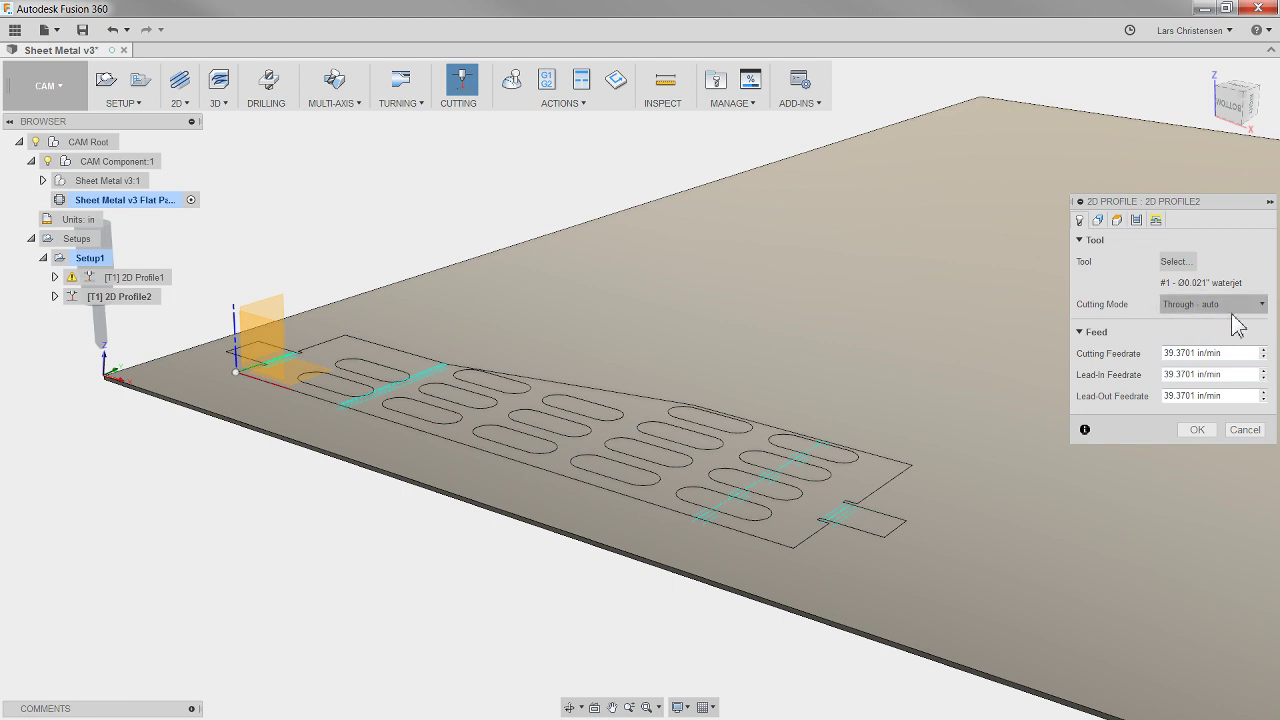
Select the flat pattern face with all its slot loops as the contour and generate the cut without tabs.
click(1117, 221)
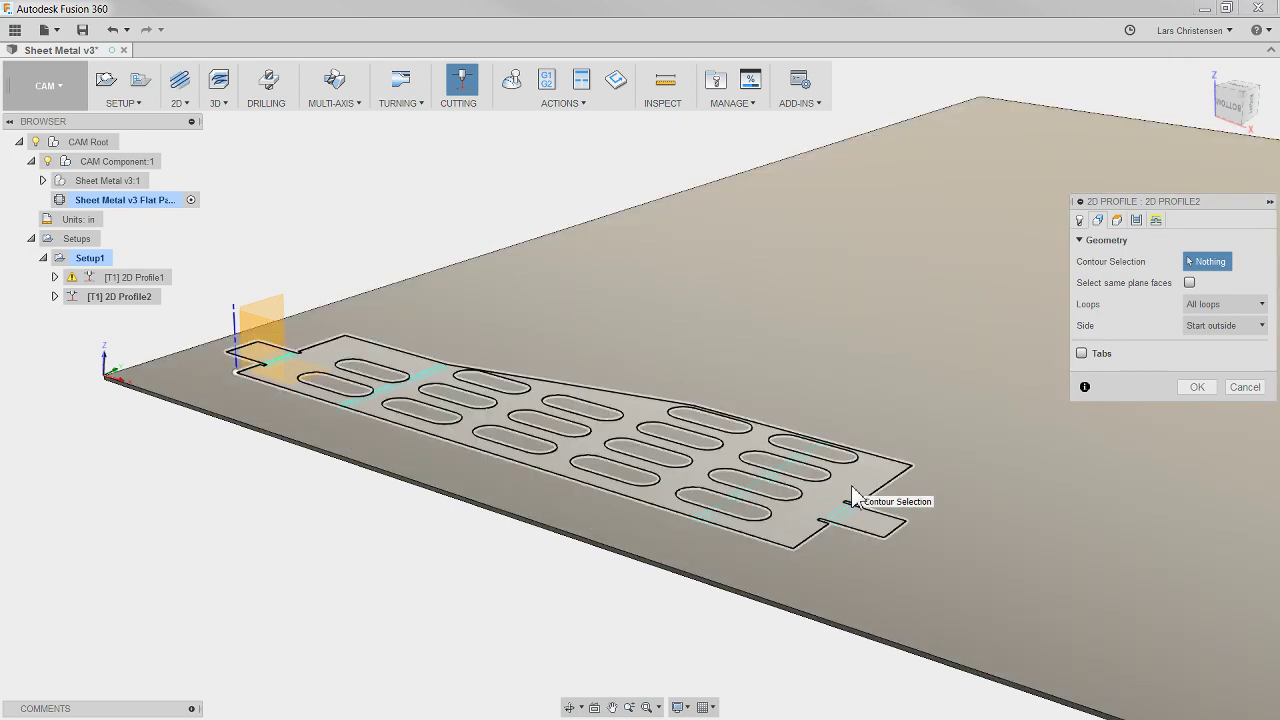
click(852, 491)
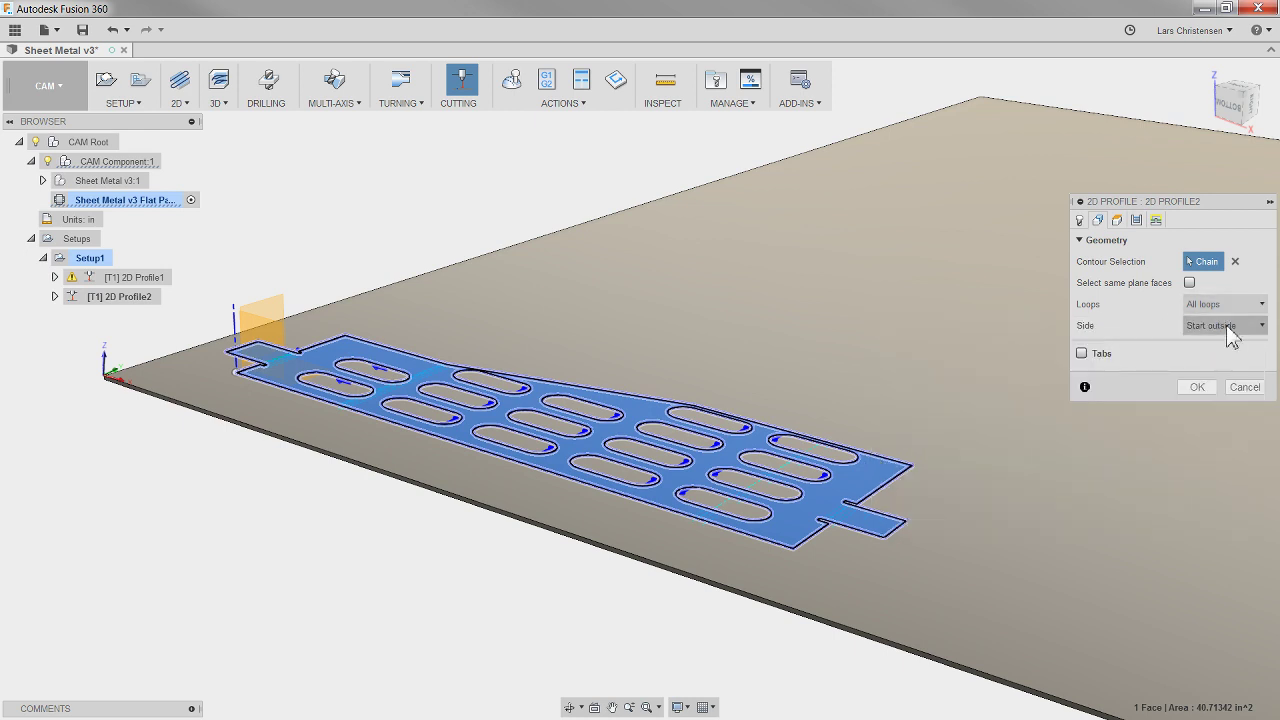
click(1082, 356)
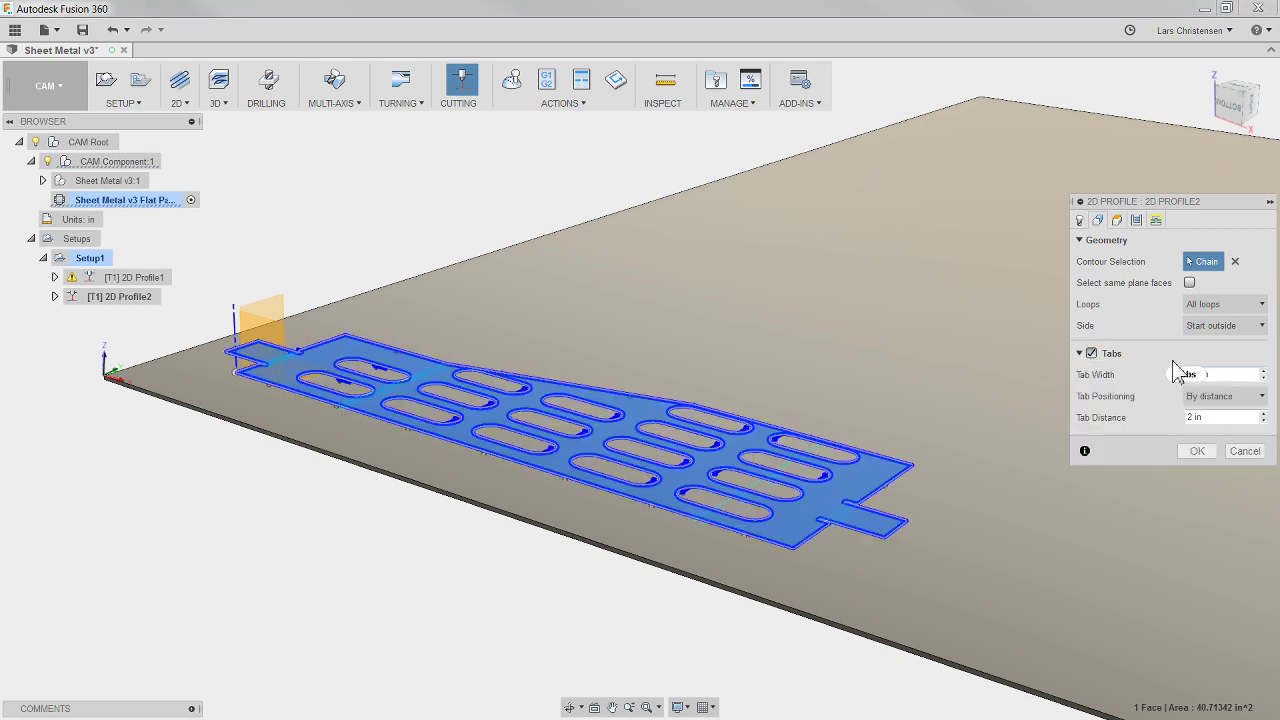
mouse_move(1178, 373)
click(1091, 353)
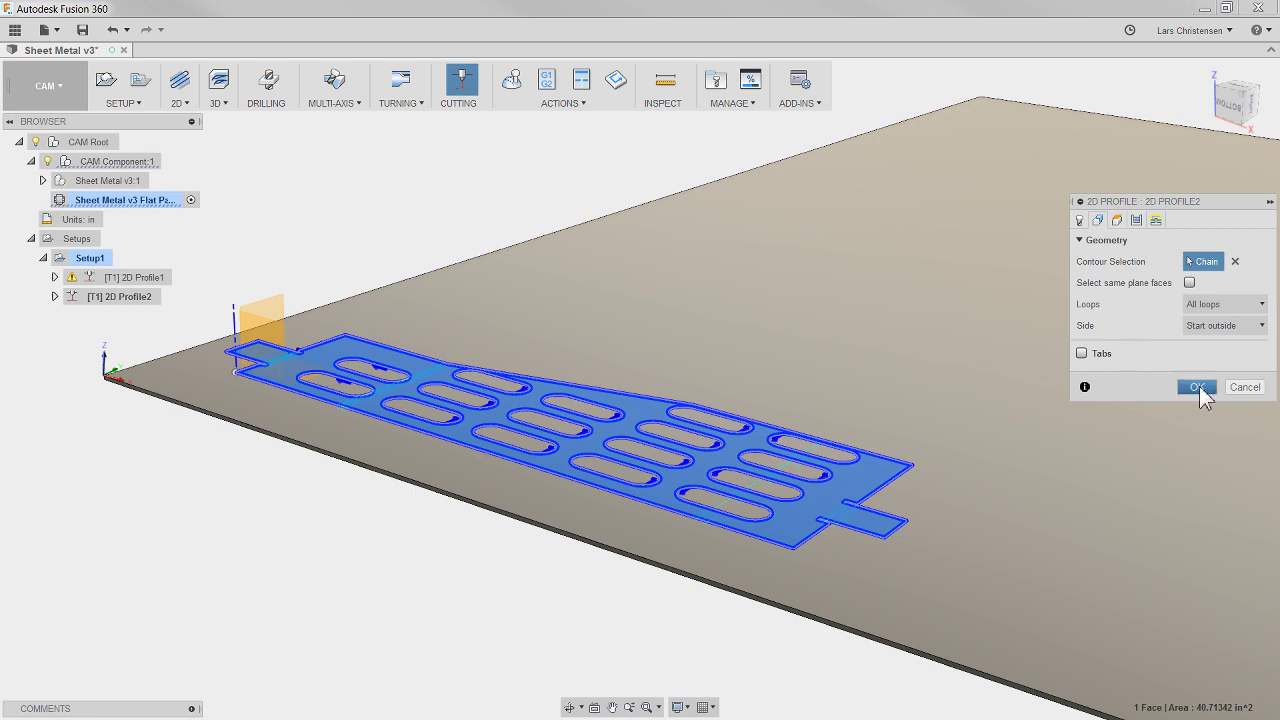
click(1197, 387)
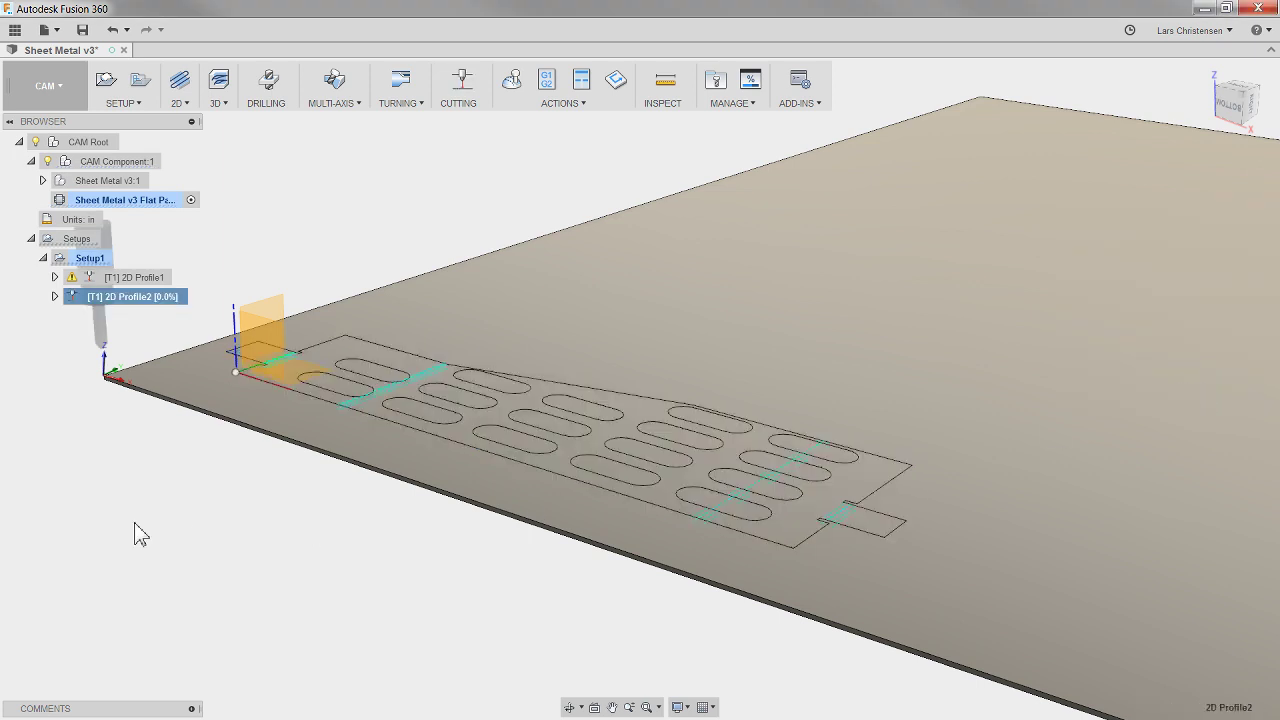
Simulate both 2D Profile operations of Setup1, inspect the slot cutting and close the simulation.
click(84, 260)
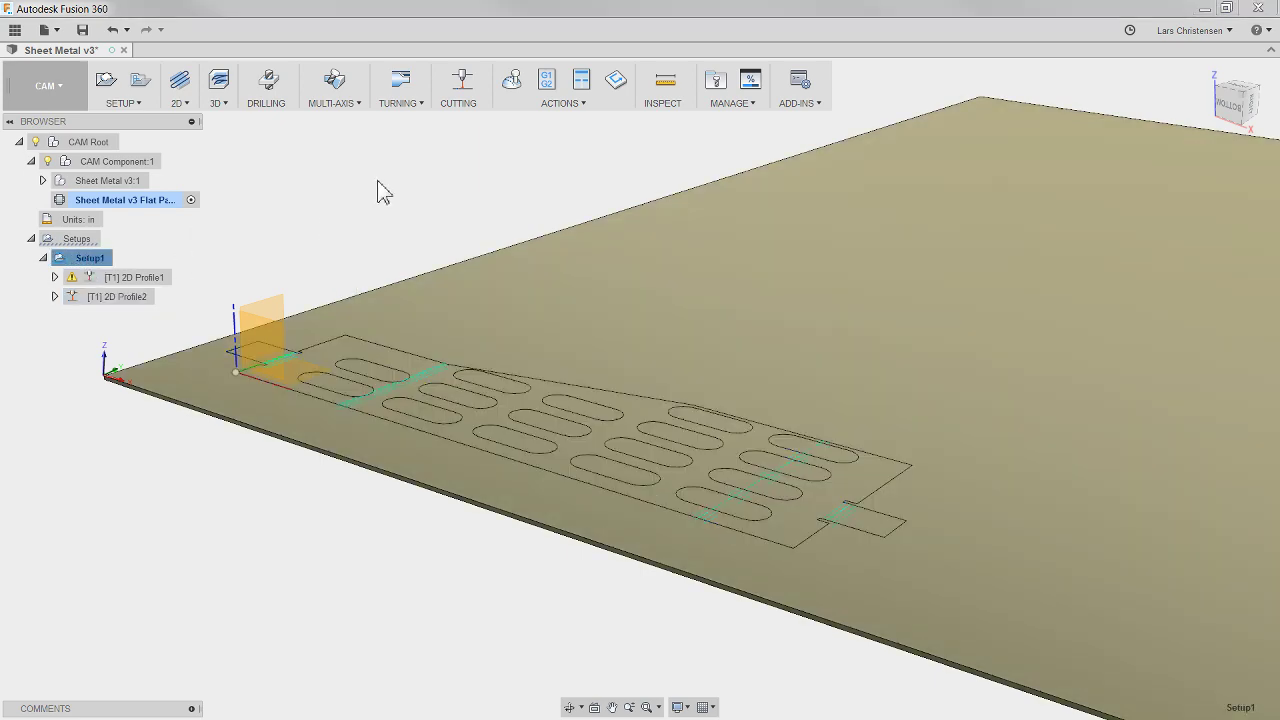
click(510, 85)
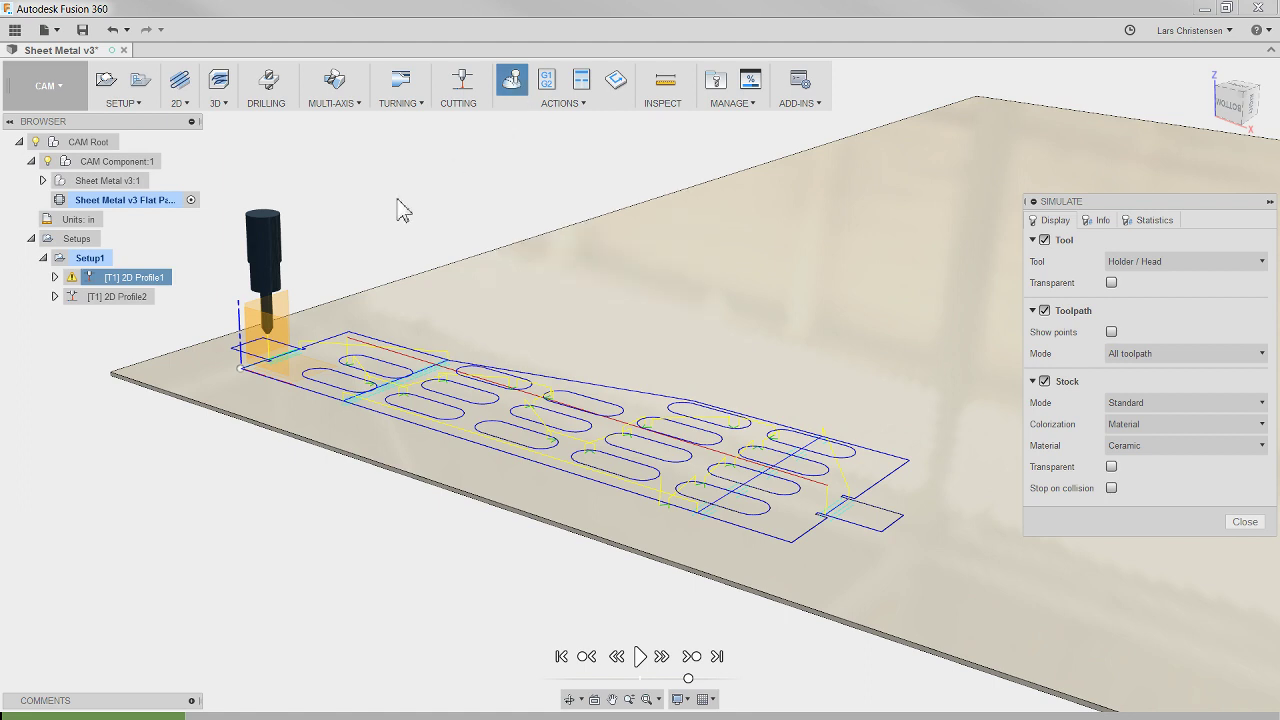
click(118, 297)
click(640, 657)
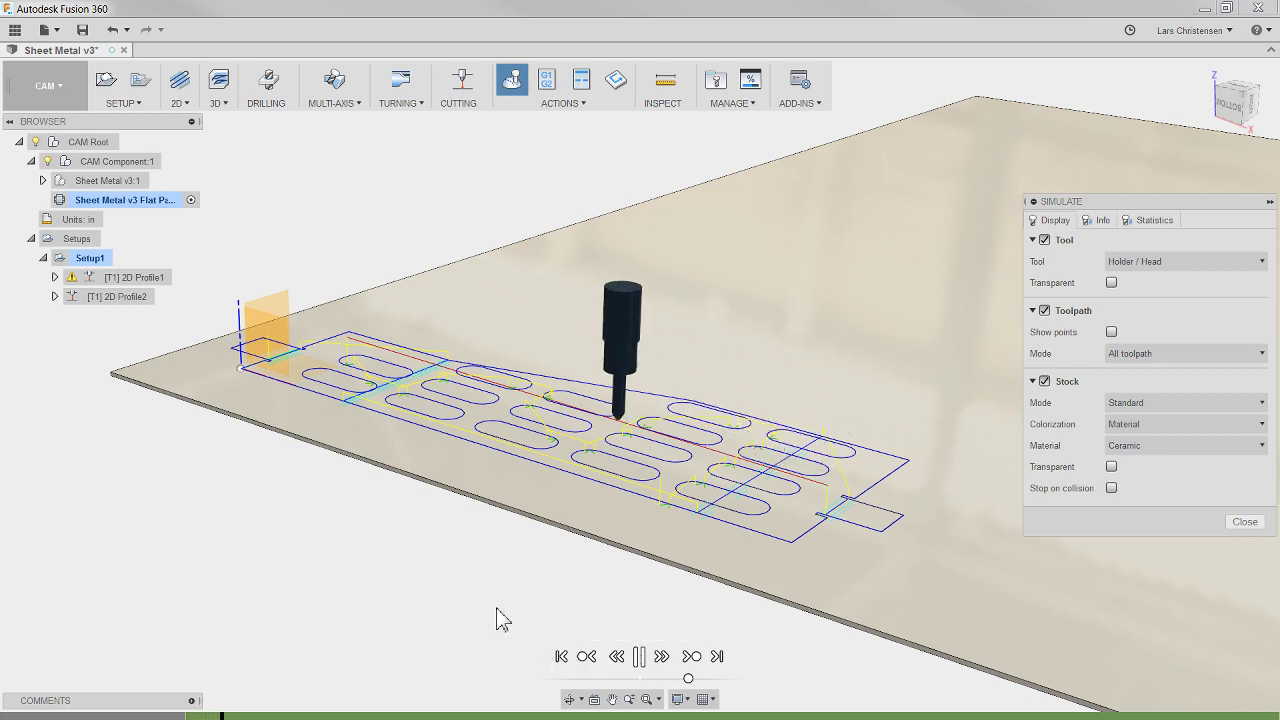
scroll(345, 370, up, 3)
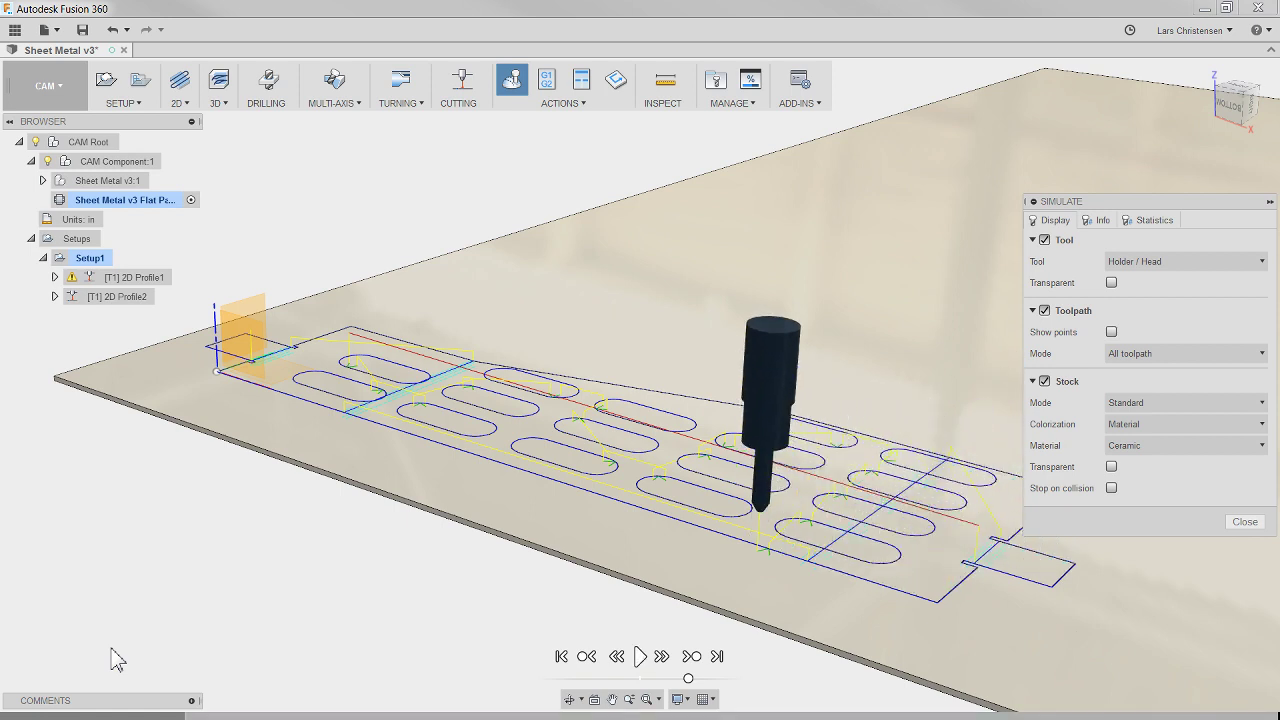
click(1256, 522)
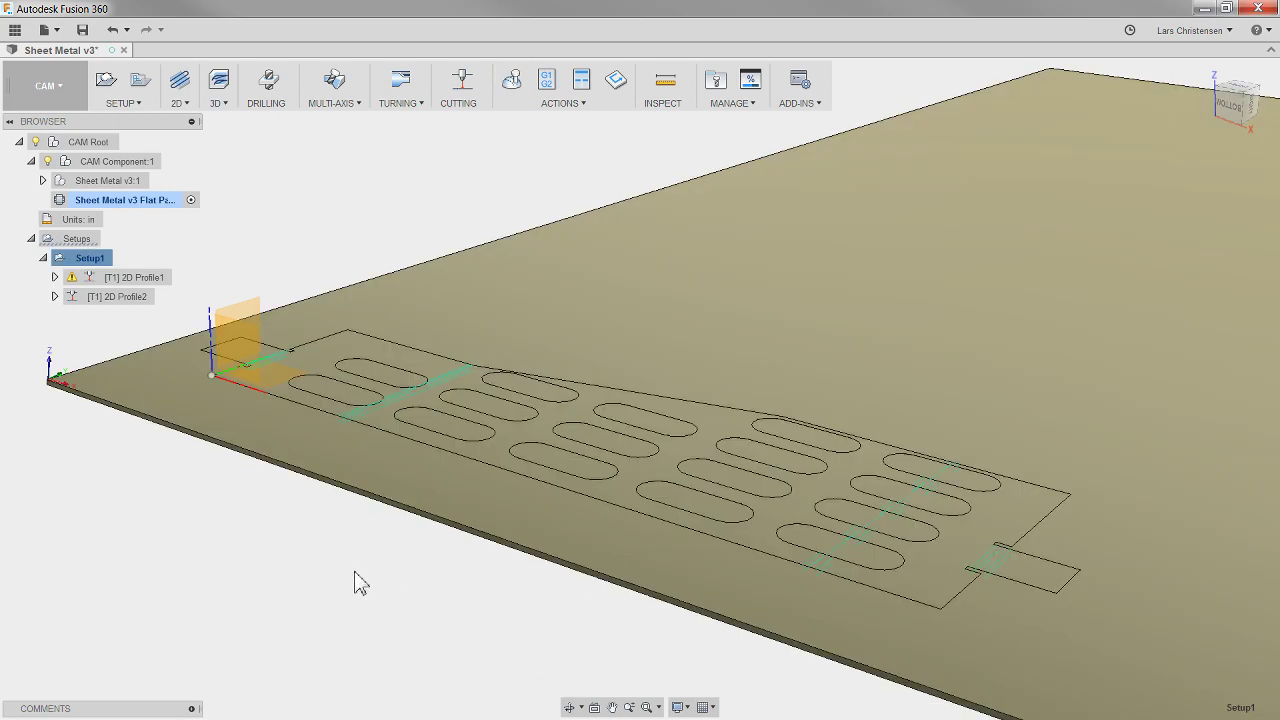
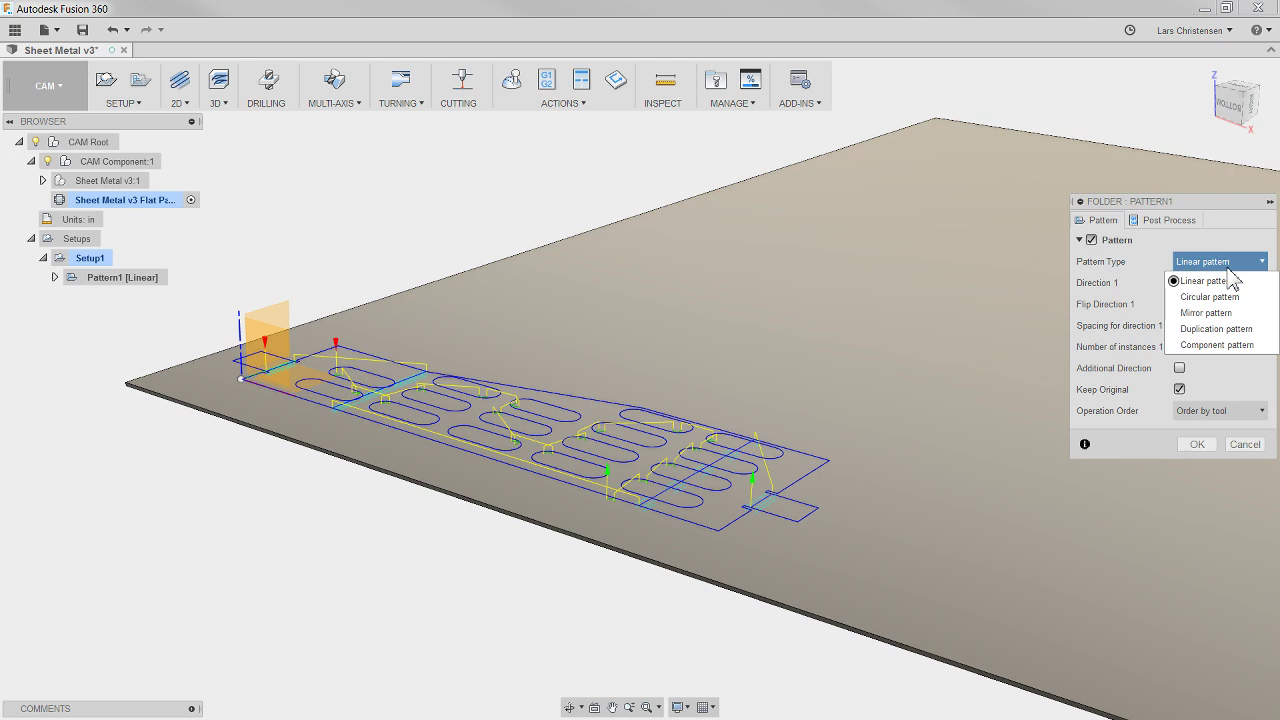
Set up a linear toolpath pattern along the sheet's short edge, direction flipped, with 6 in spacing and 7 instances.
click(1243, 258)
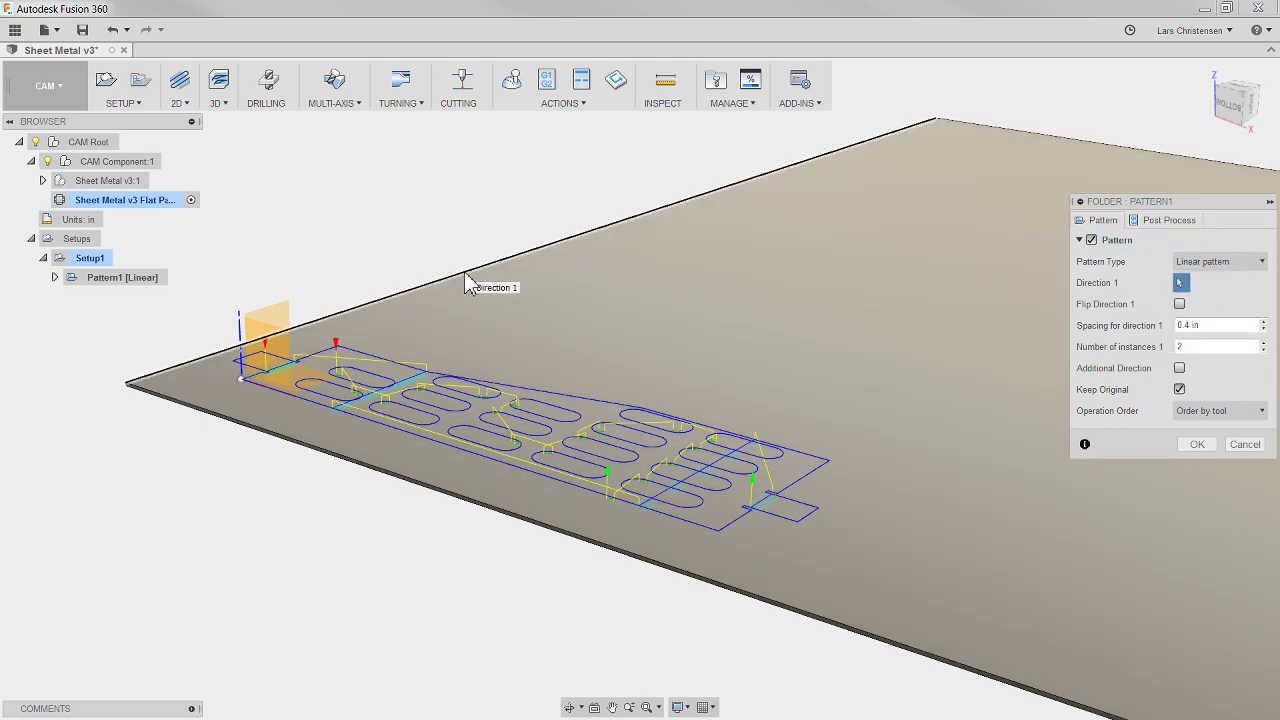
click(466, 273)
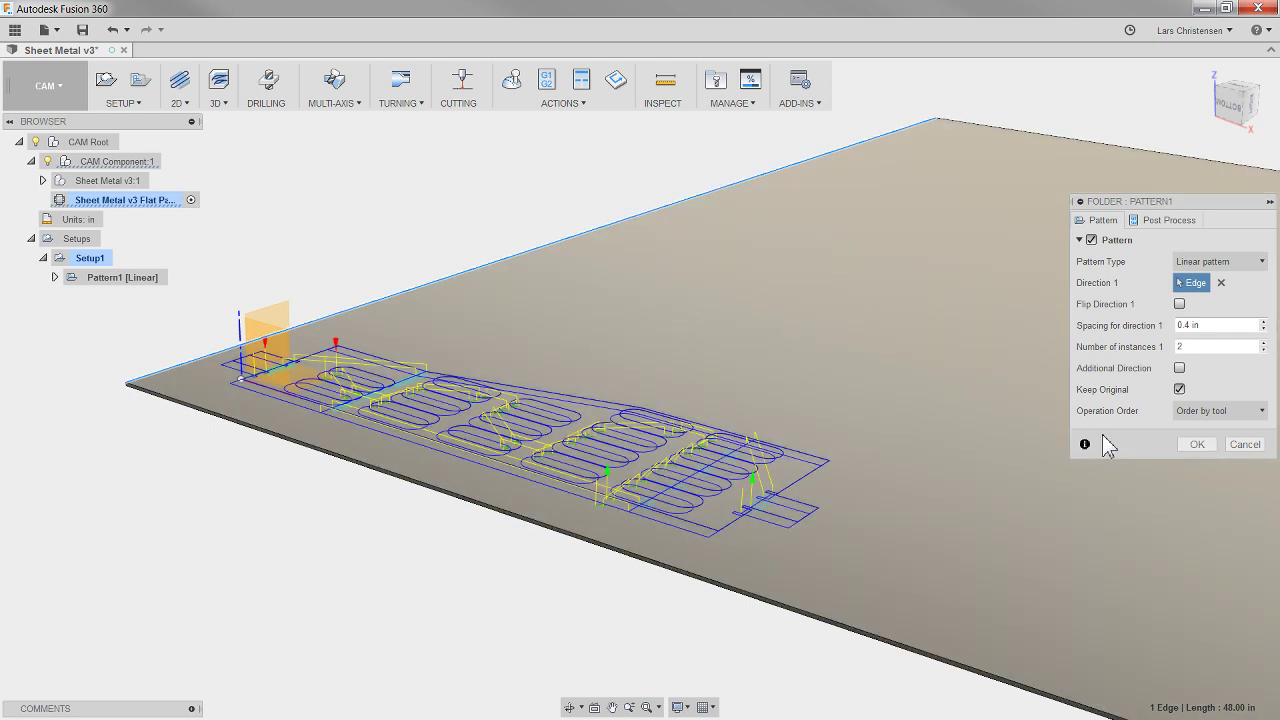
click(1218, 325)
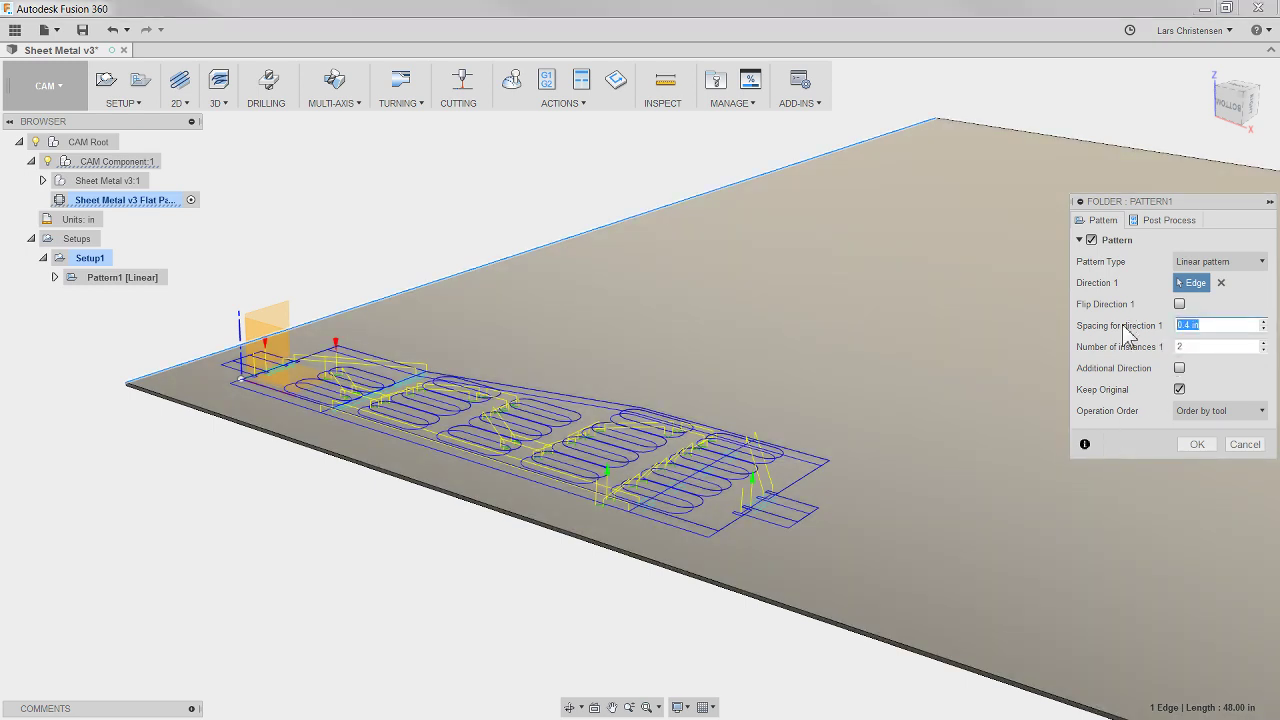
text(2.)
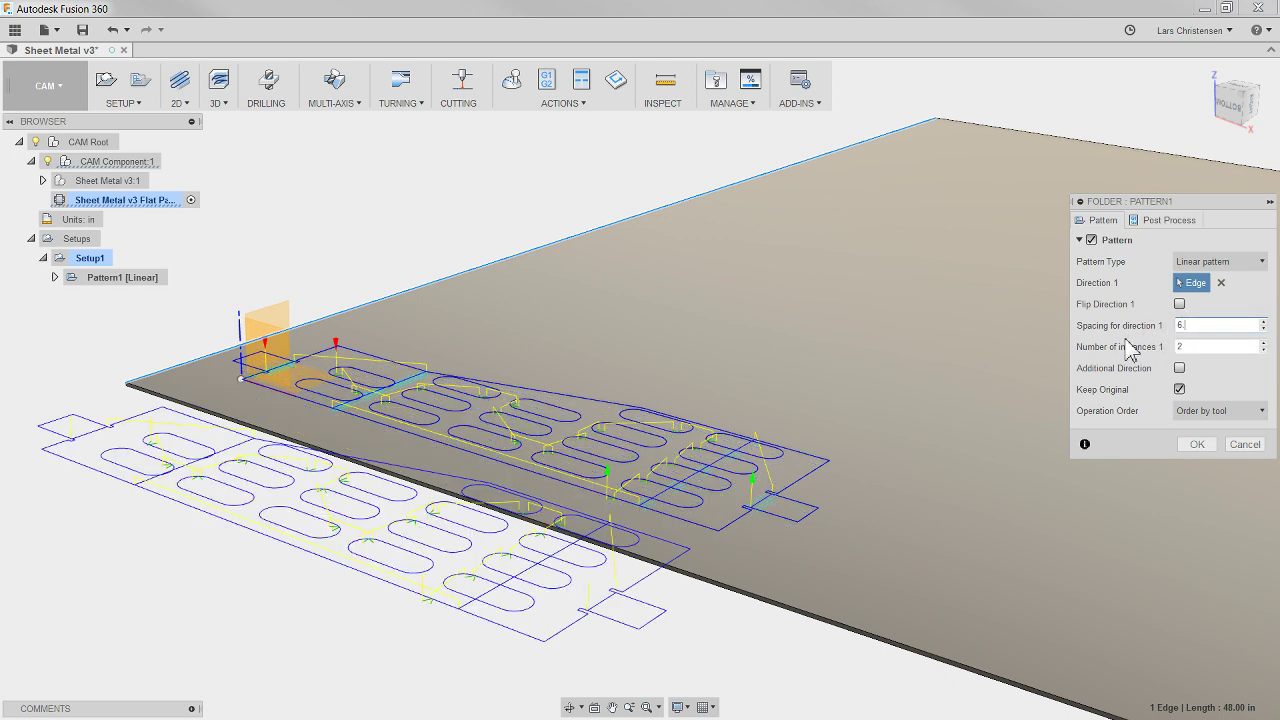
text(5)
click(1180, 304)
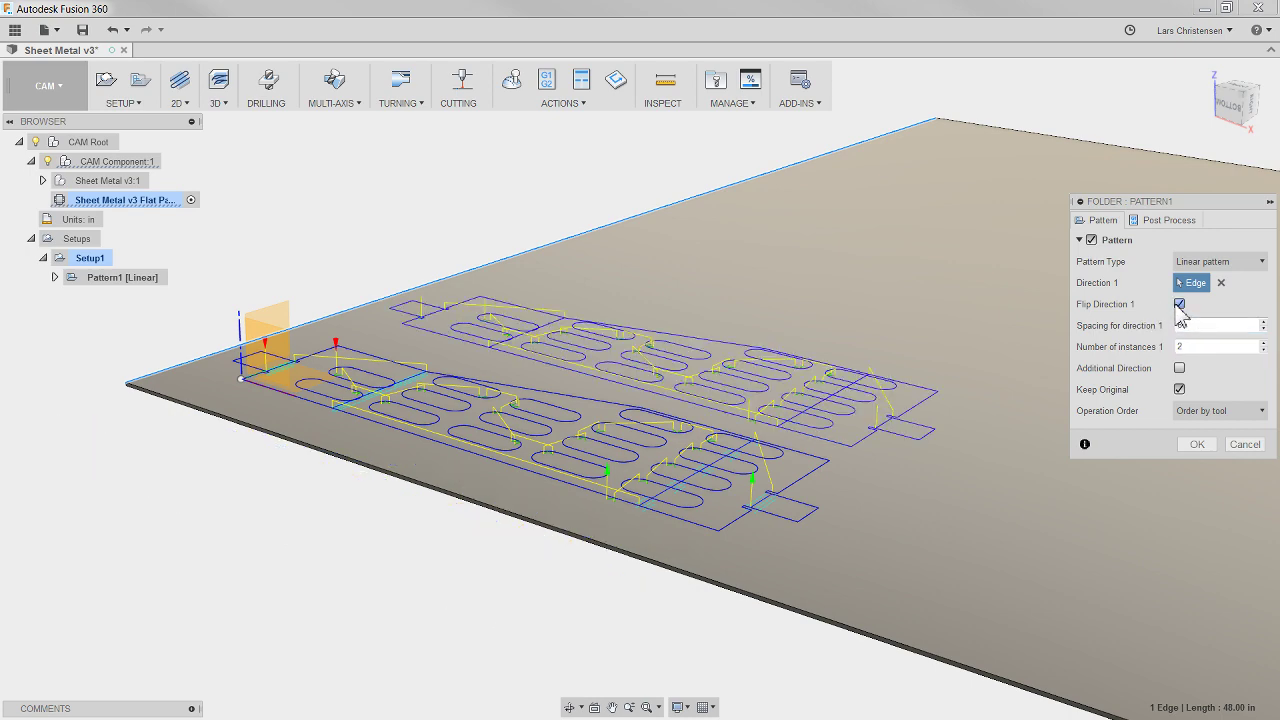
scroll(242, 598, down, 2)
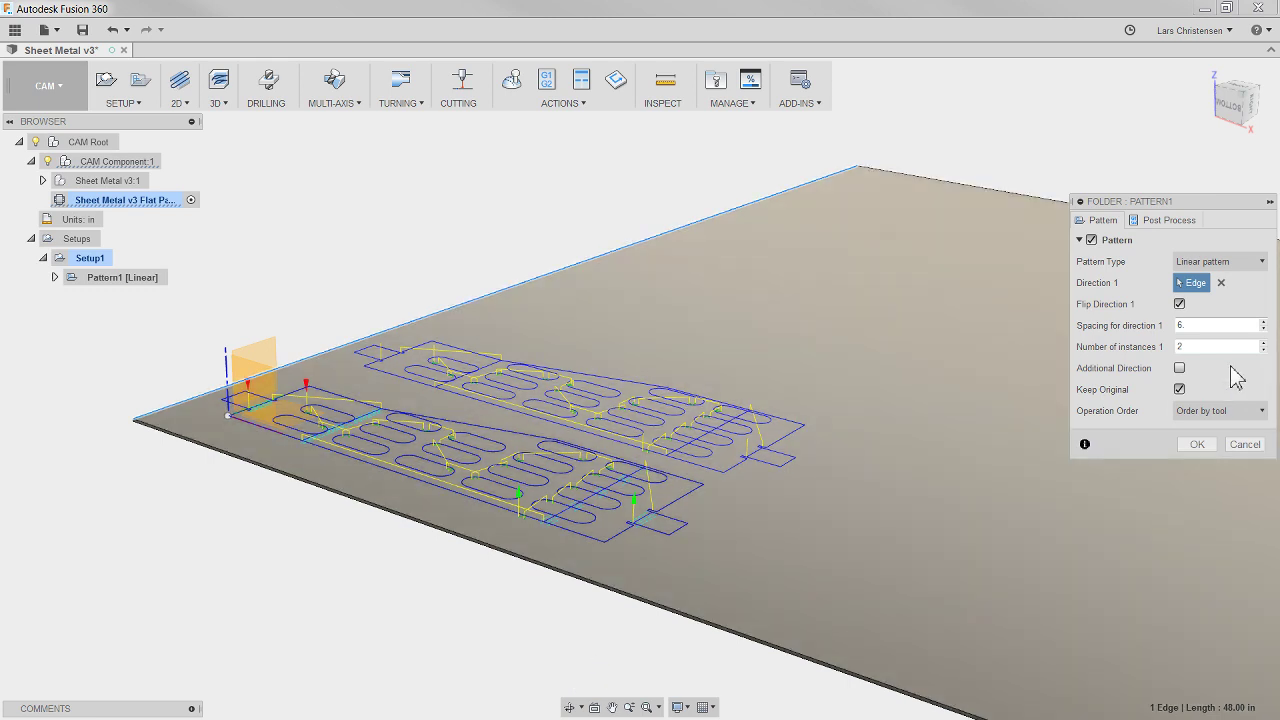
double_click(1185, 345)
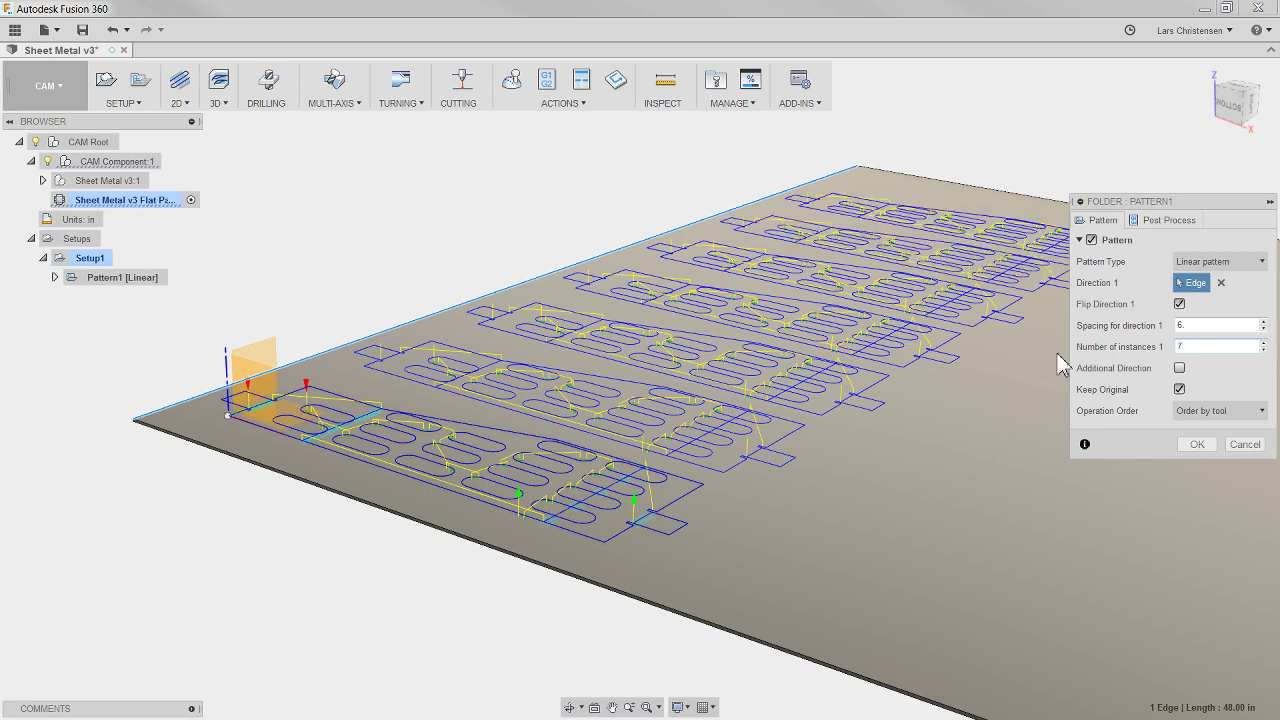
scroll(434, 251, down, 5)
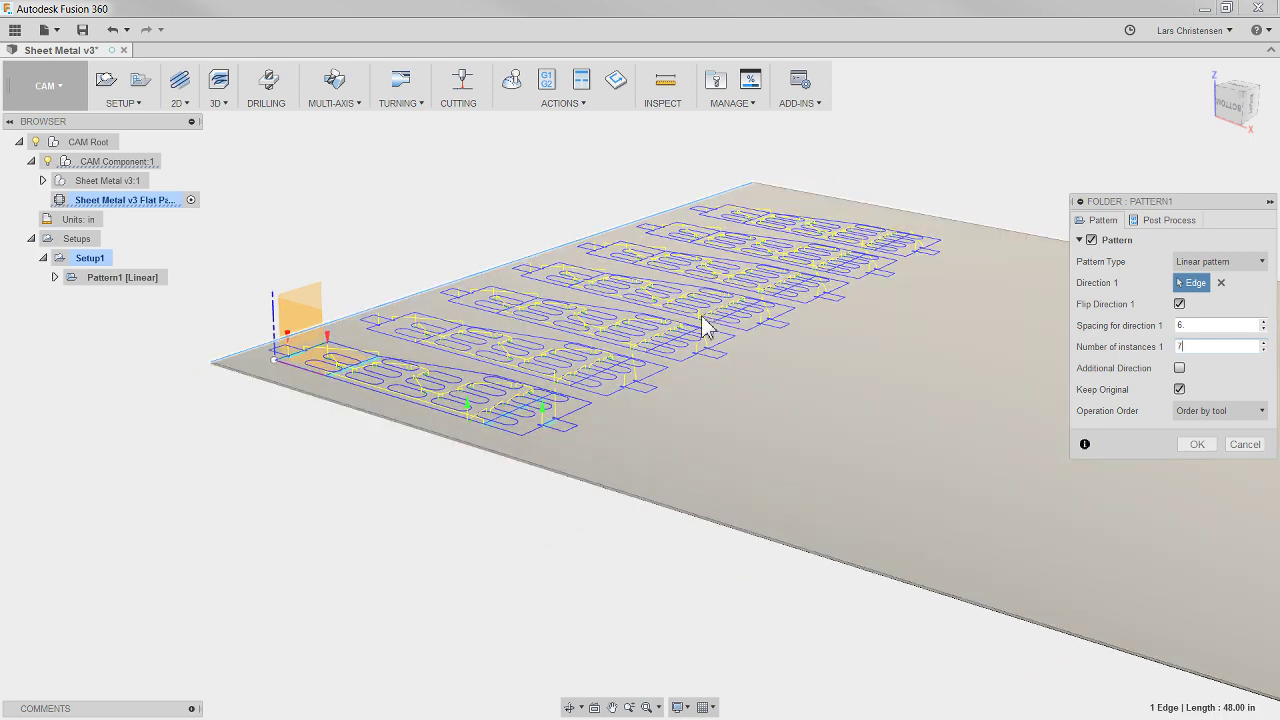
Add a second pattern direction along the sheet's long edge with 17 in spacing and 5 instances.
click(1180, 368)
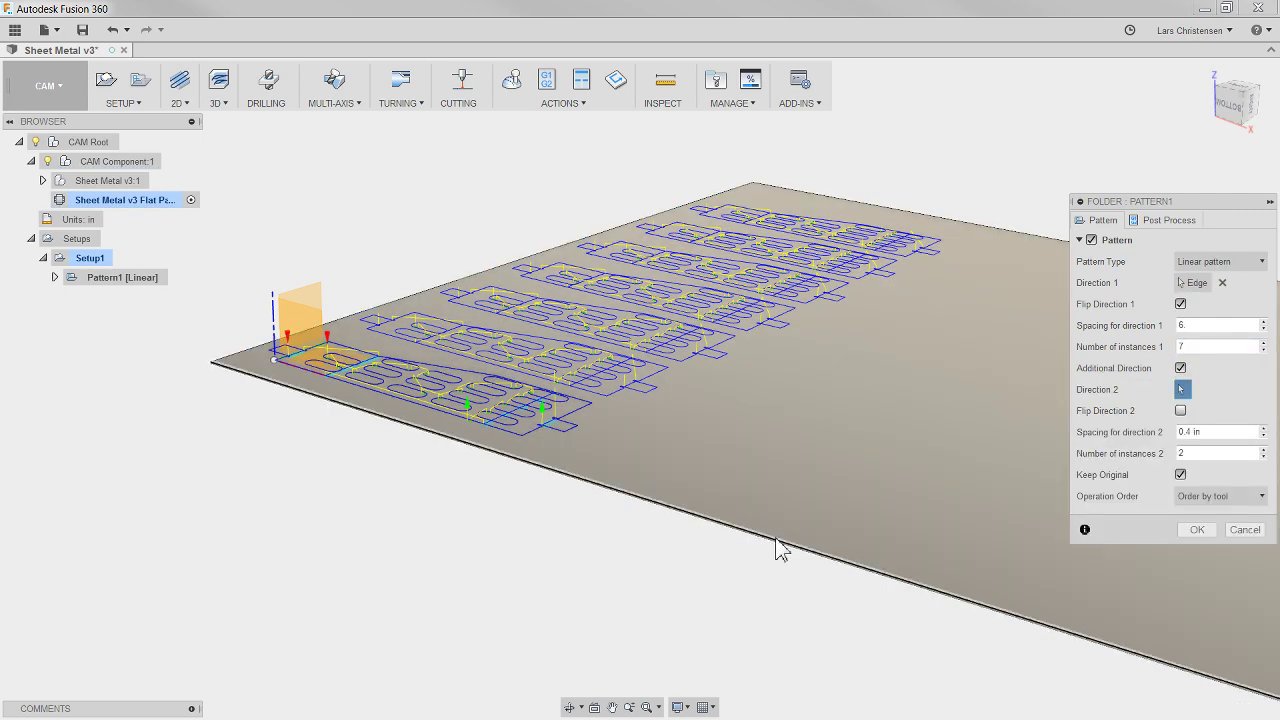
click(776, 546)
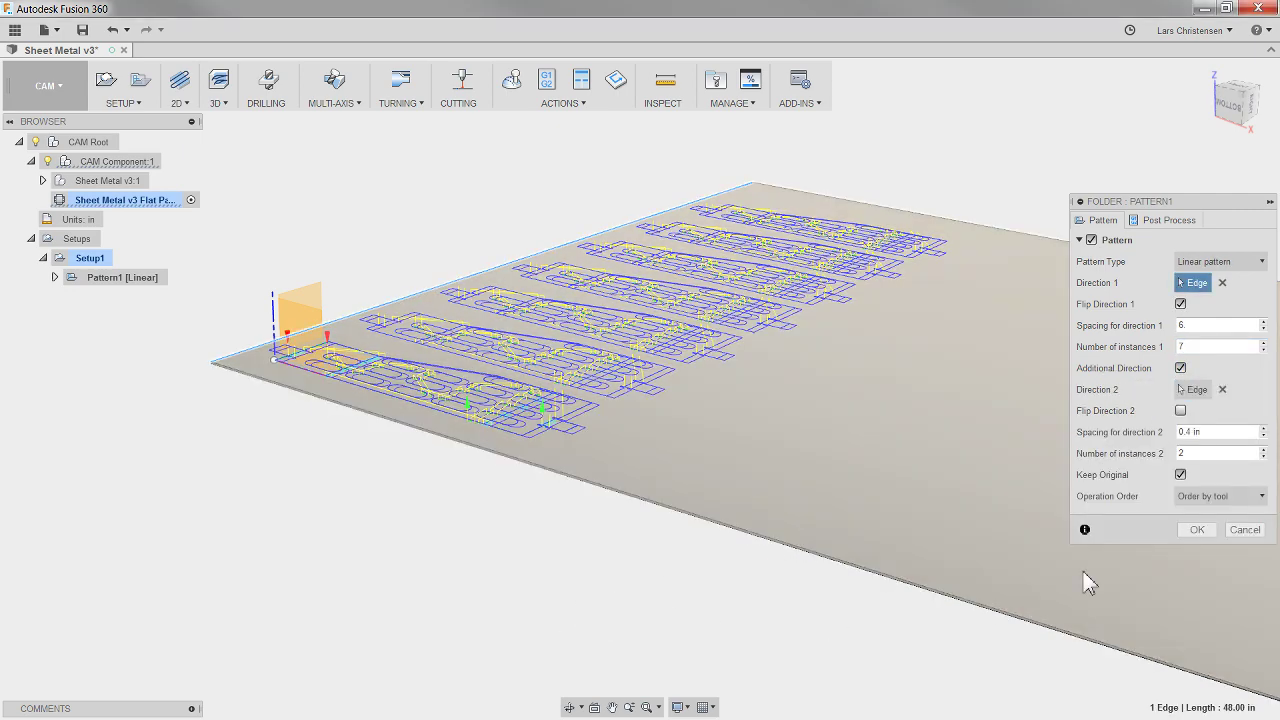
click(1170, 432)
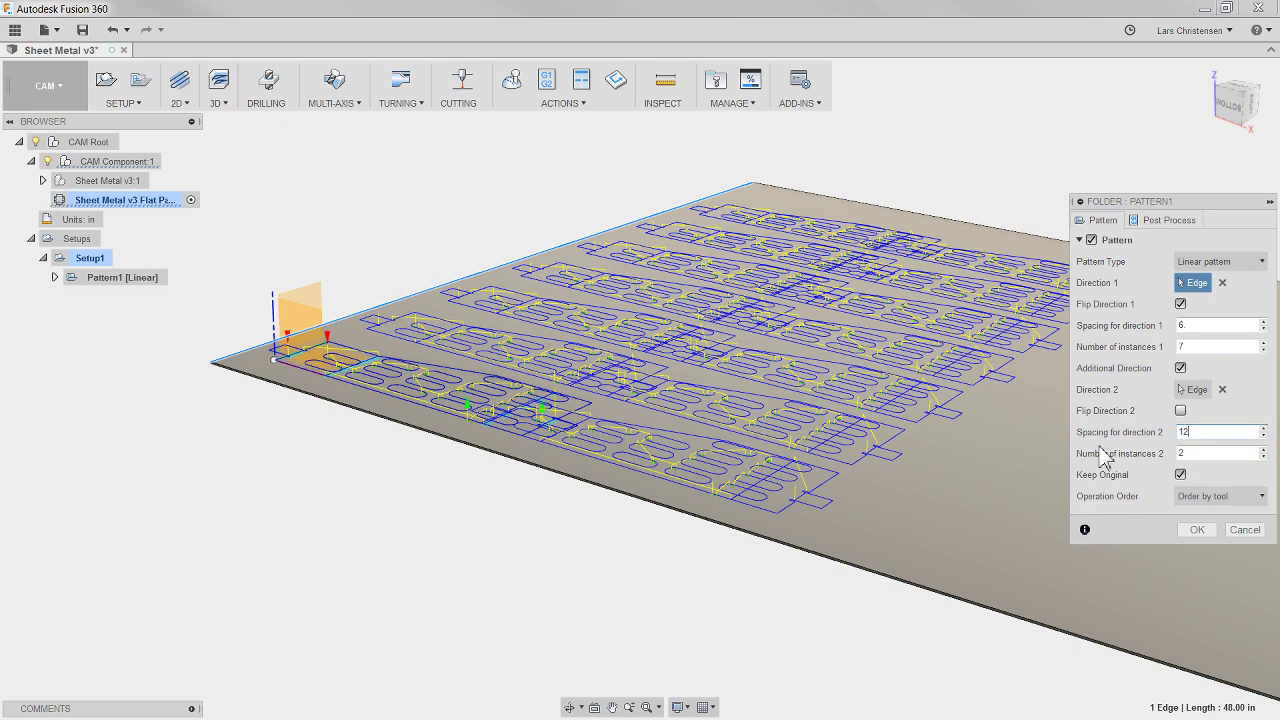
click(1197, 432)
text(17)
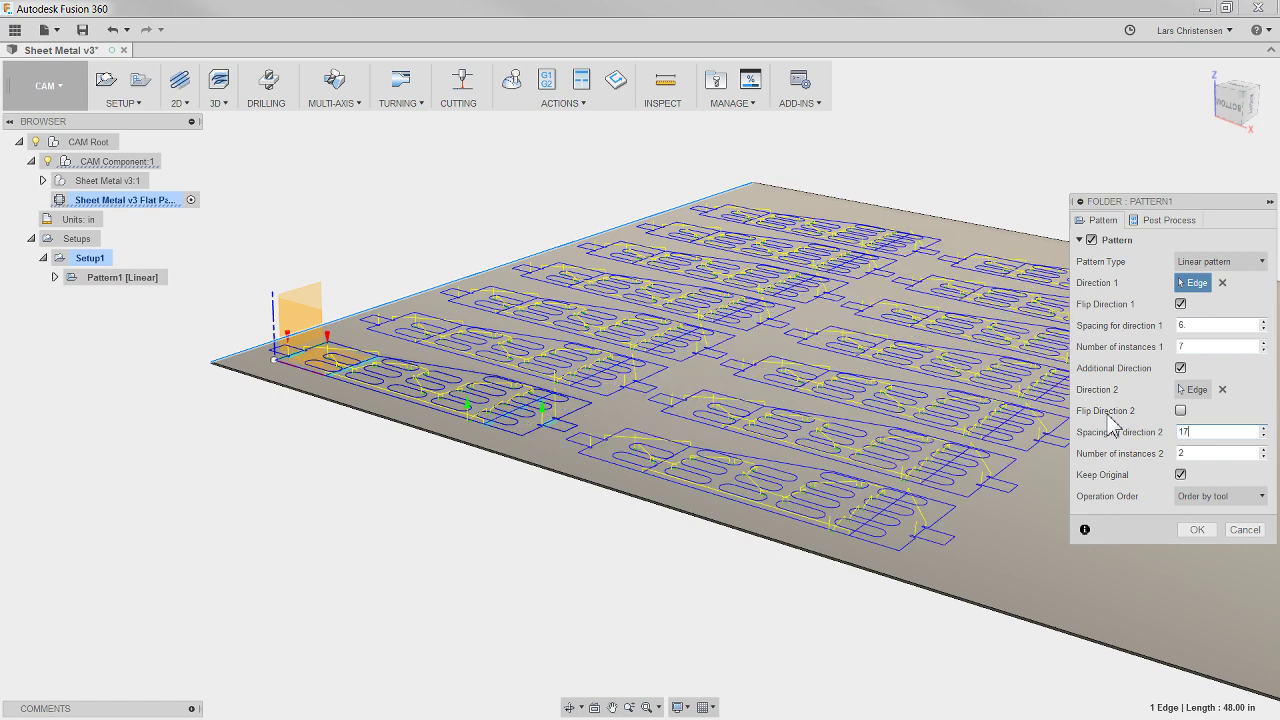
scroll(529, 394, down, 10)
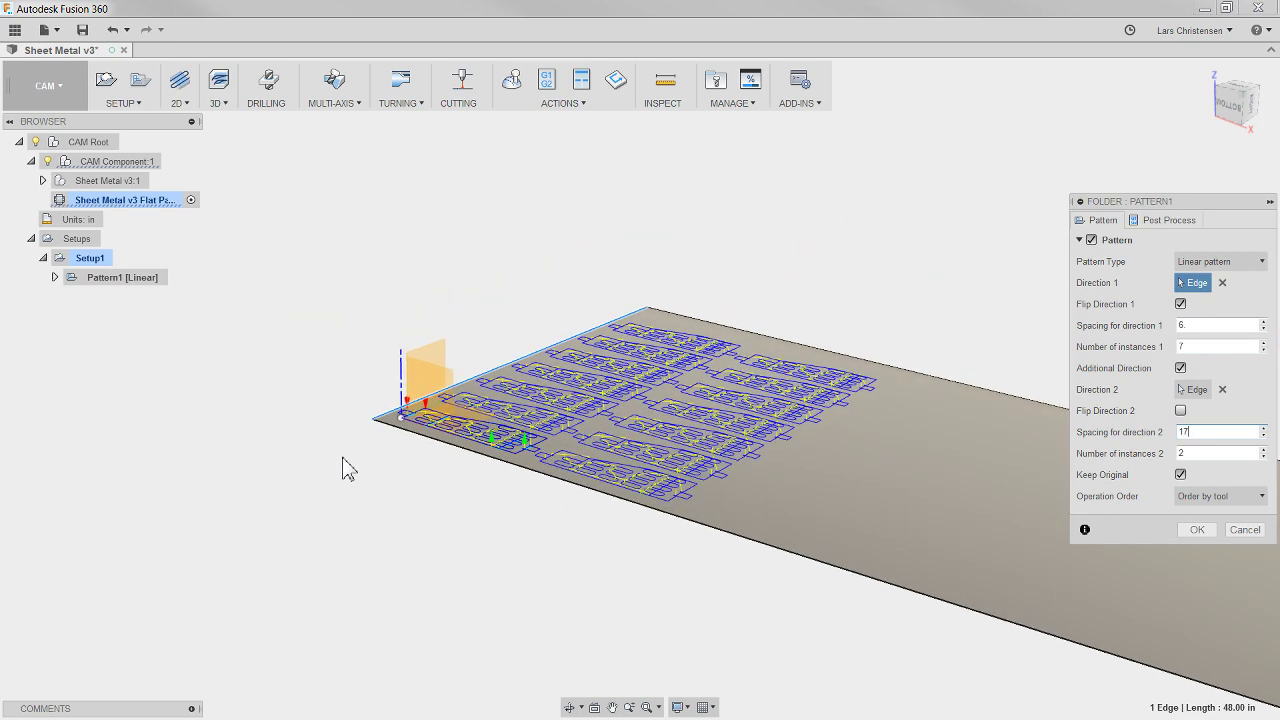
scroll(554, 565, up, 3)
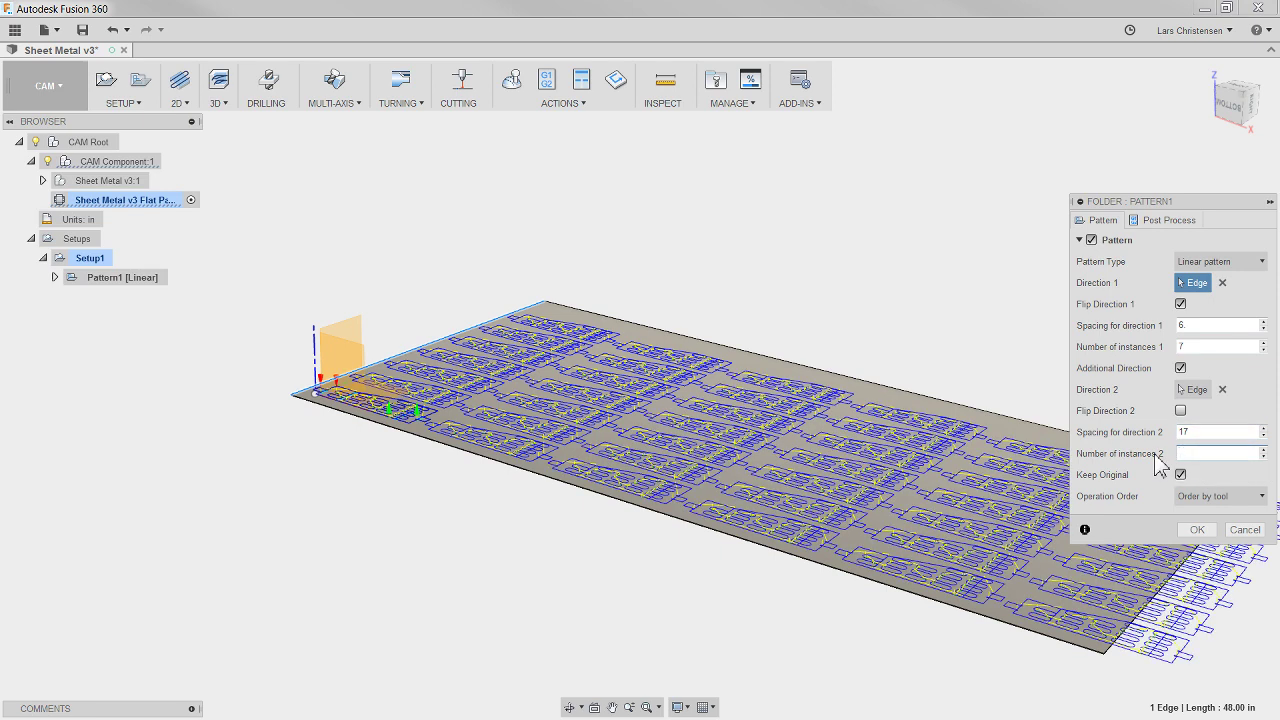
text(5)
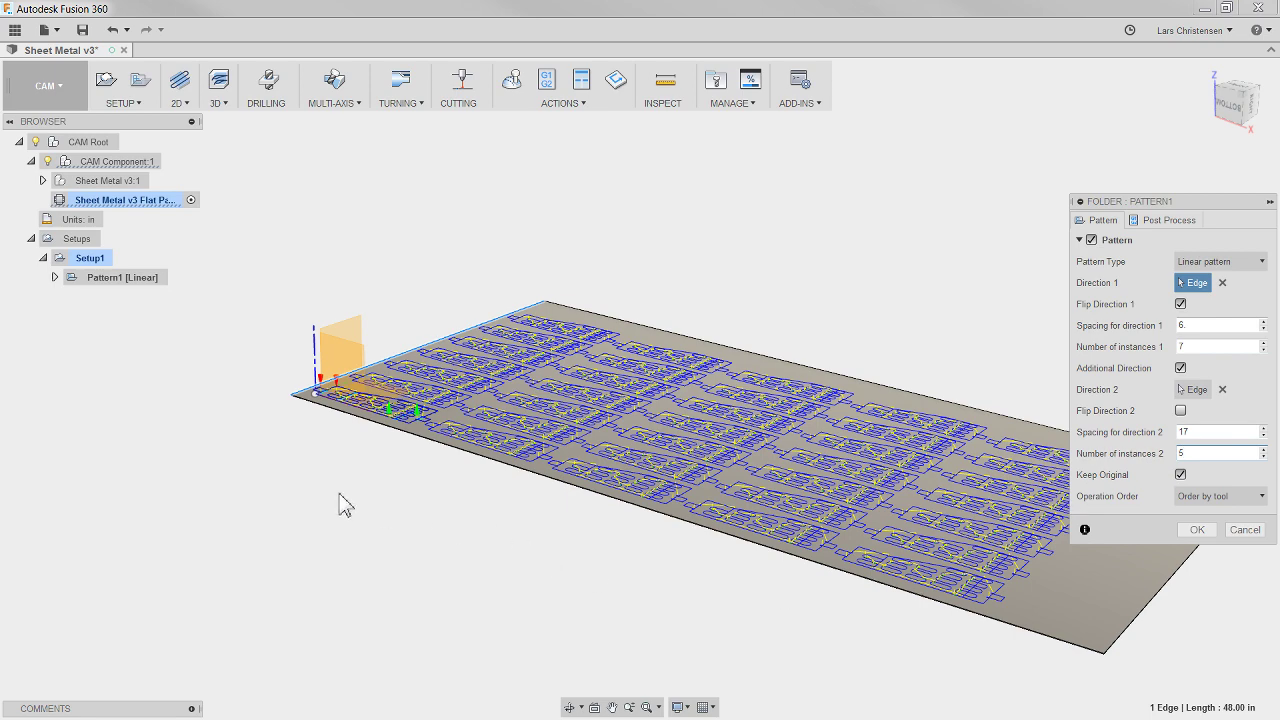
scroll(251, 486, down, 2)
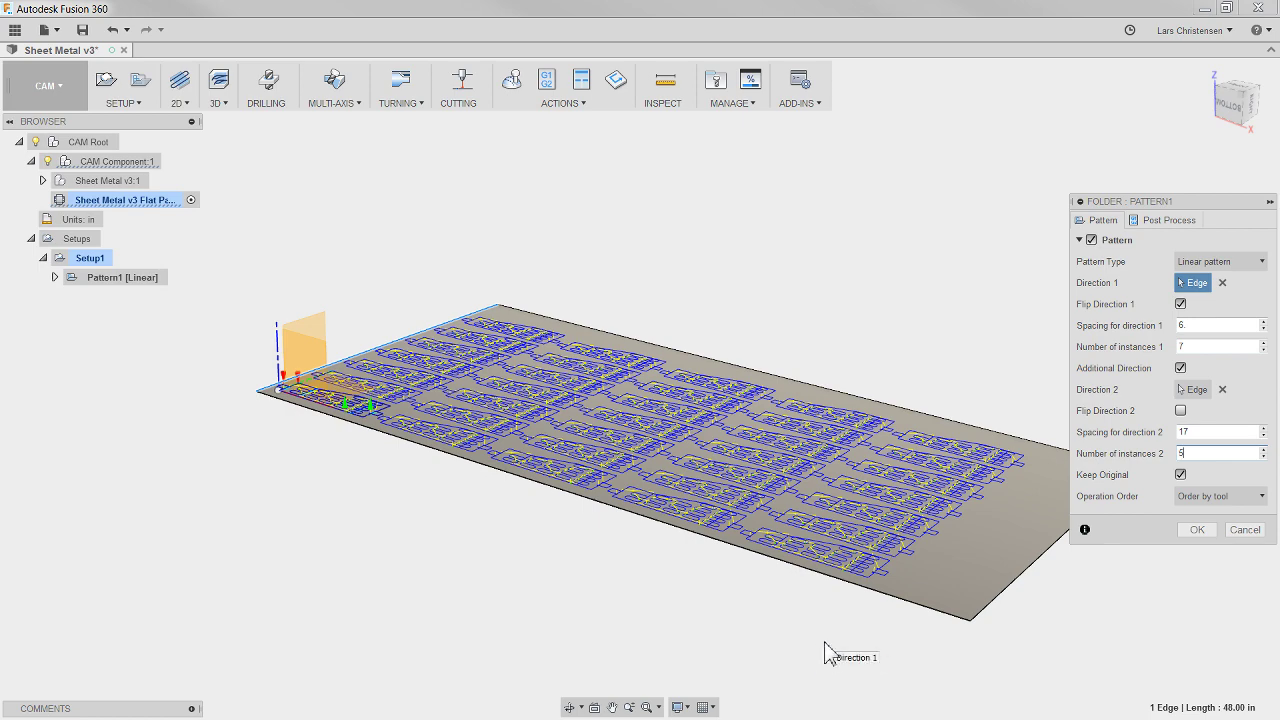
Review the operation order choices, keep Order by tool and accept the pattern.
click(1195, 532)
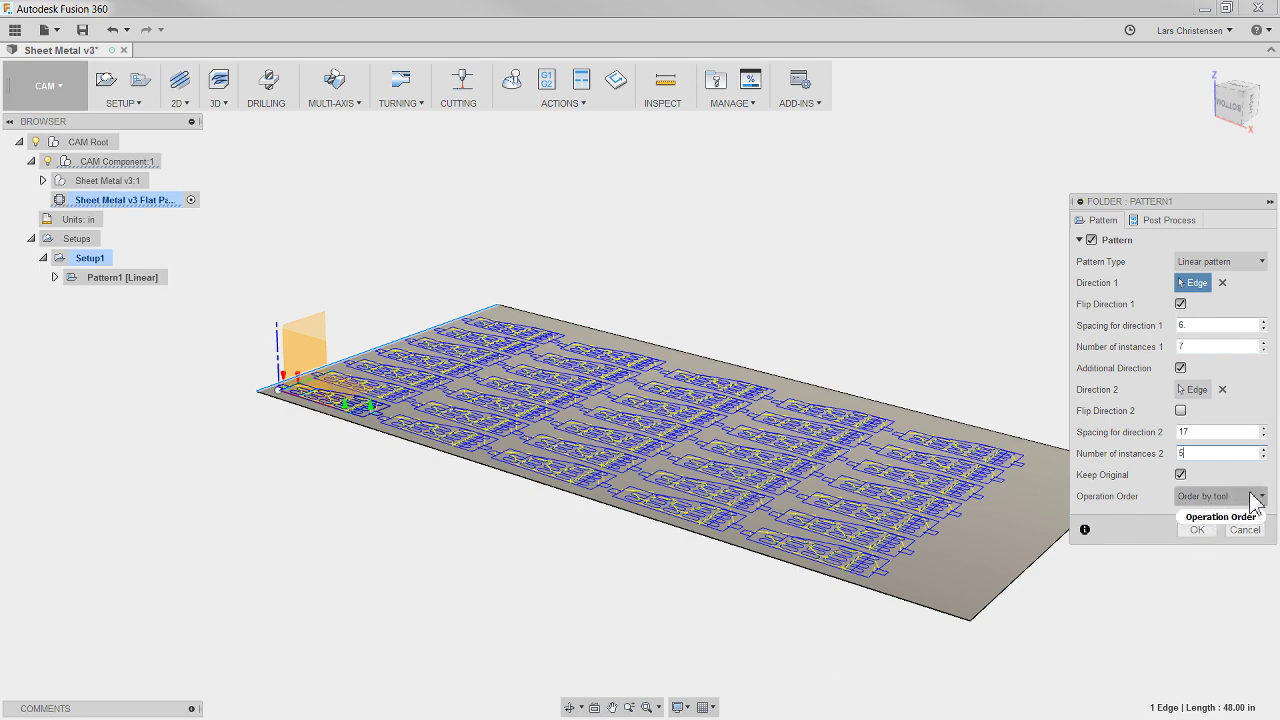
click(1255, 497)
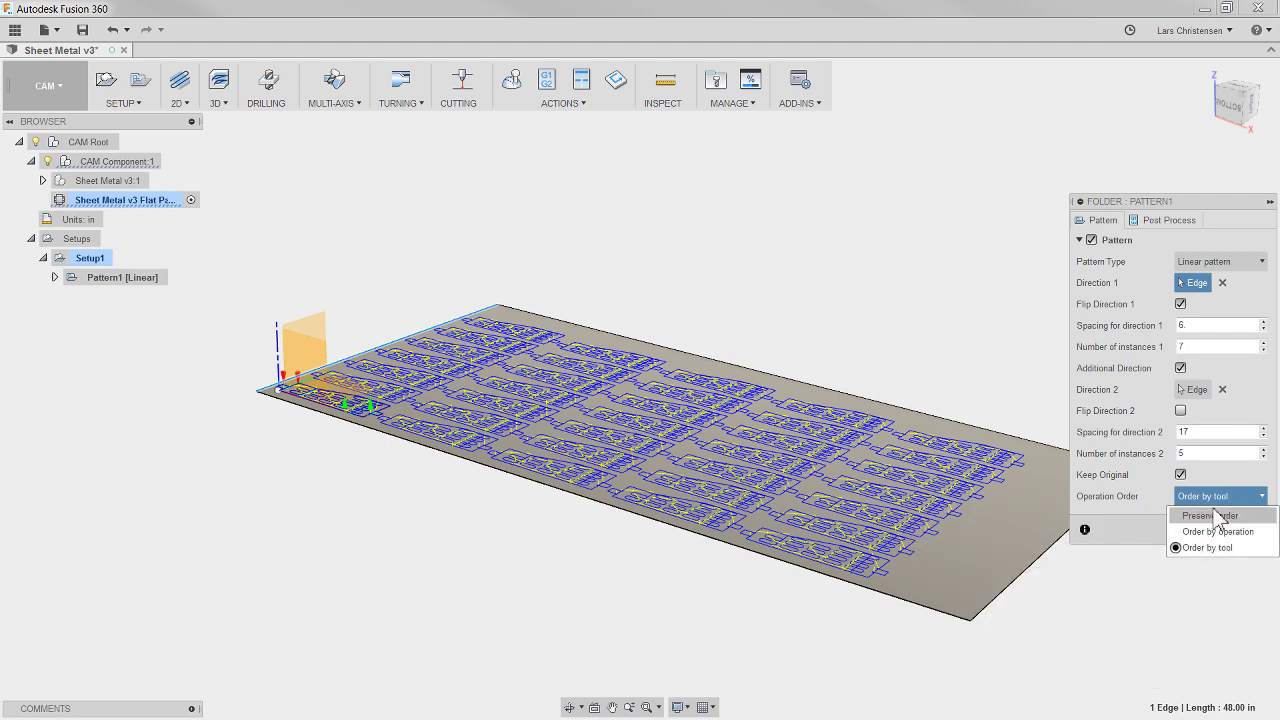
click(1163, 515)
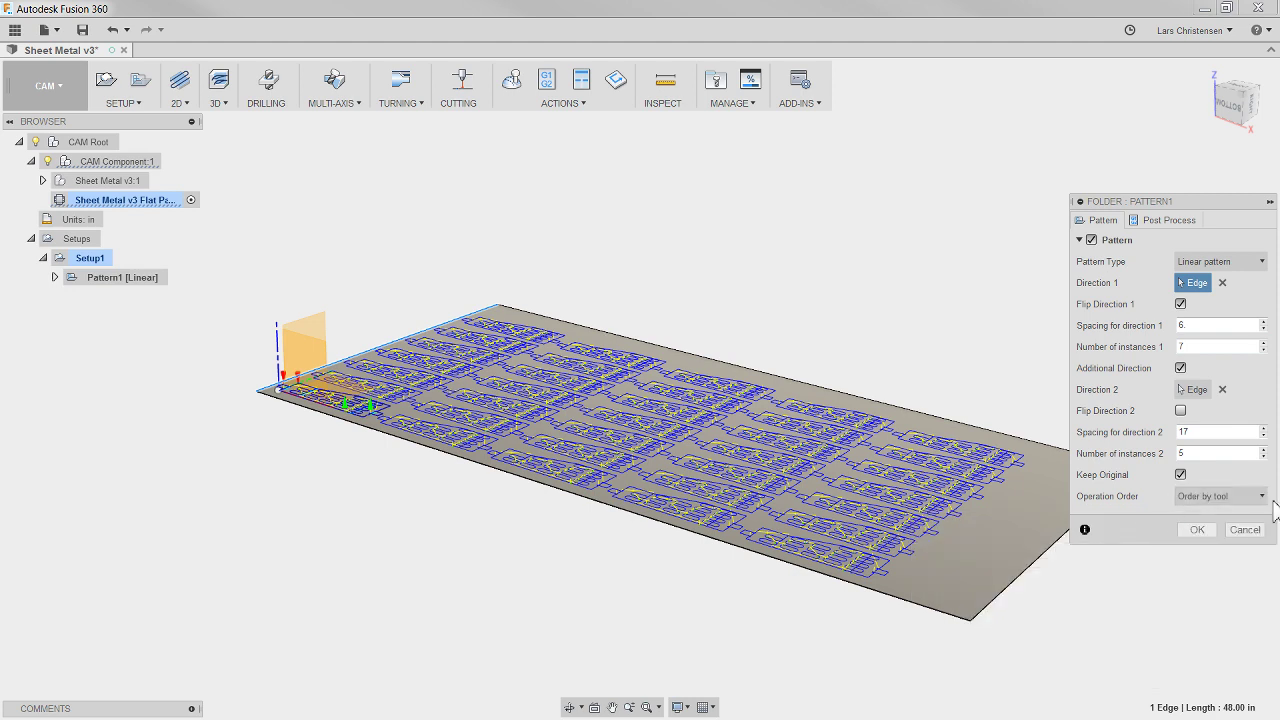
click(1198, 530)
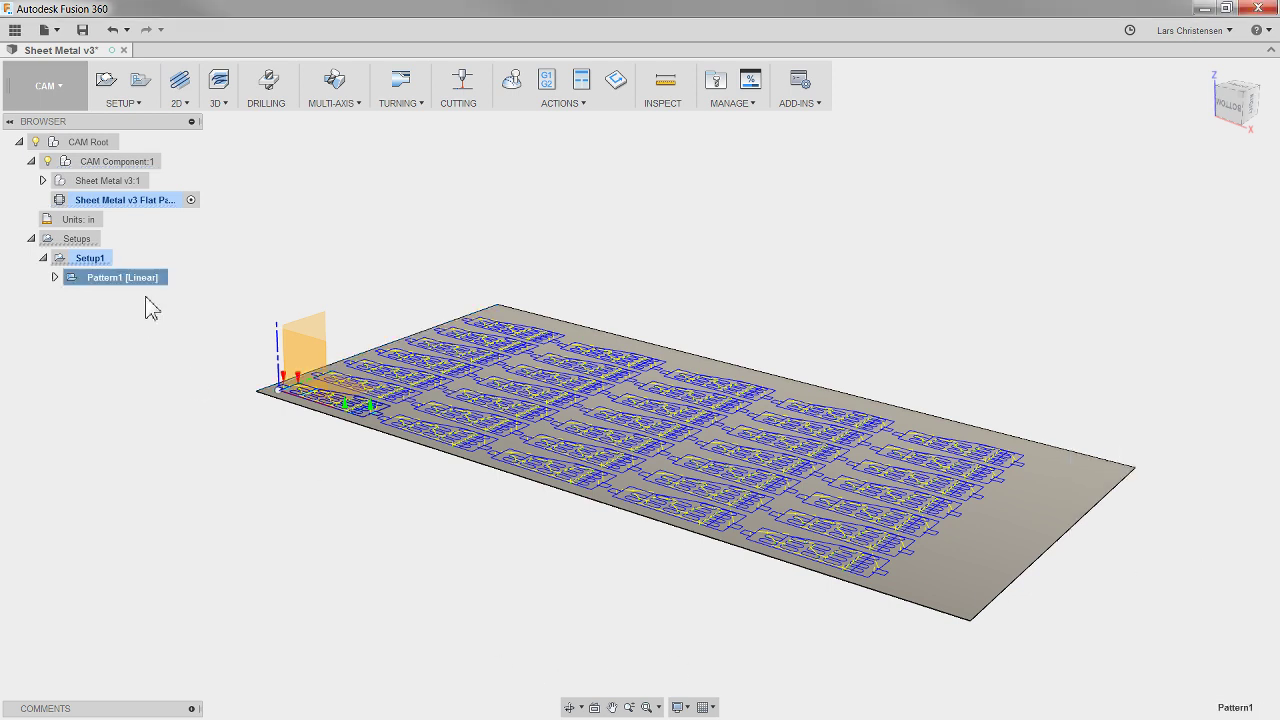
Start a simulation of Setup1 and play the patterned toolpaths from the sheet's origin corner.
click(283, 552)
scroll(298, 385, up, 5)
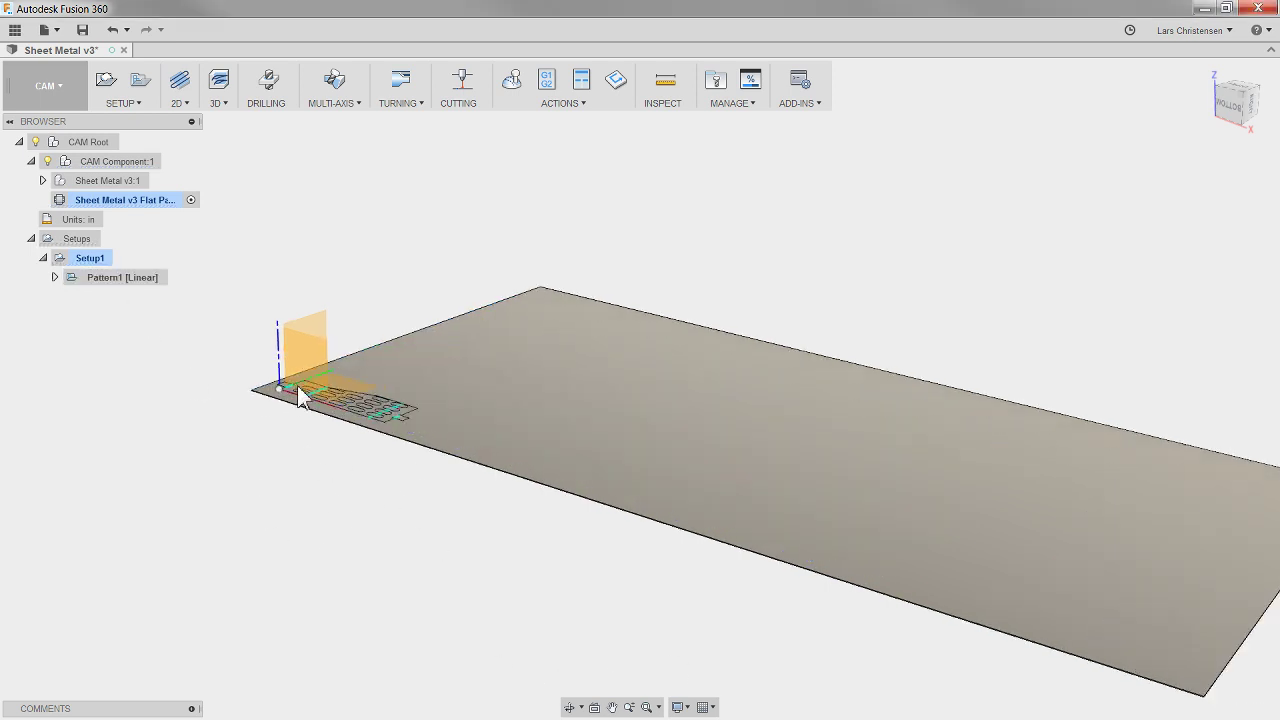
scroll(301, 371, up, 1)
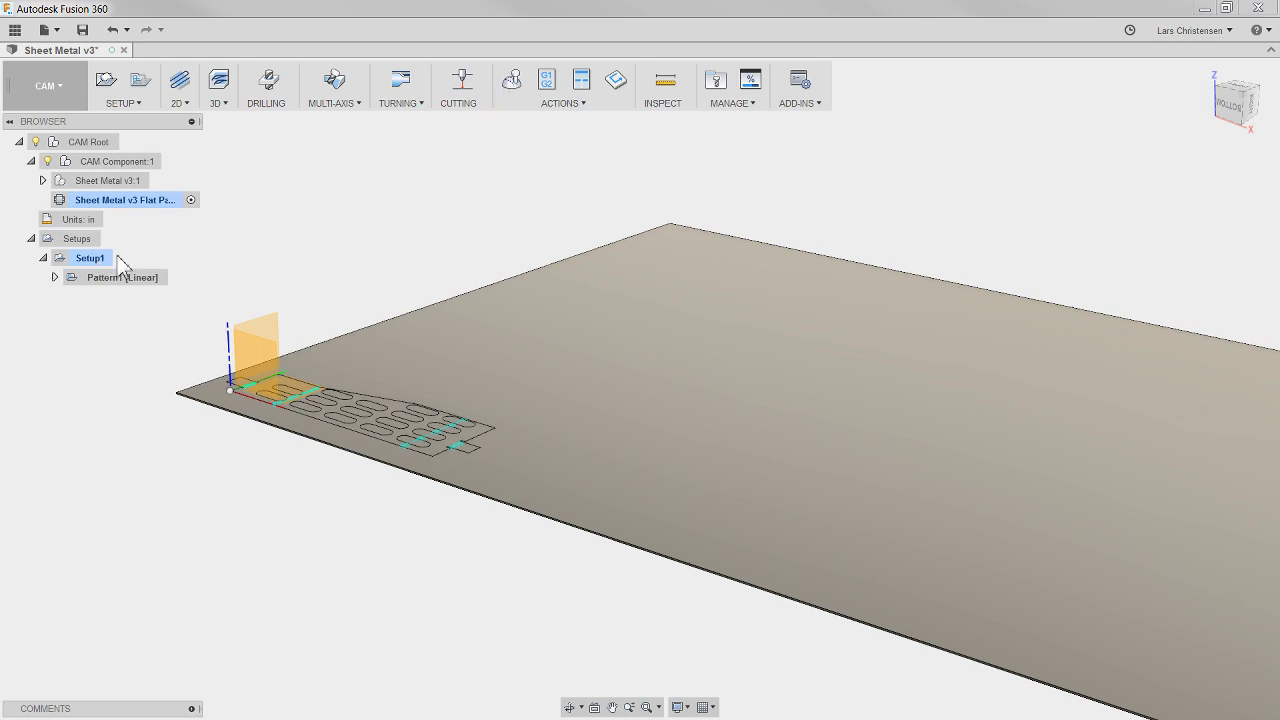
click(660, 389)
click(98, 258)
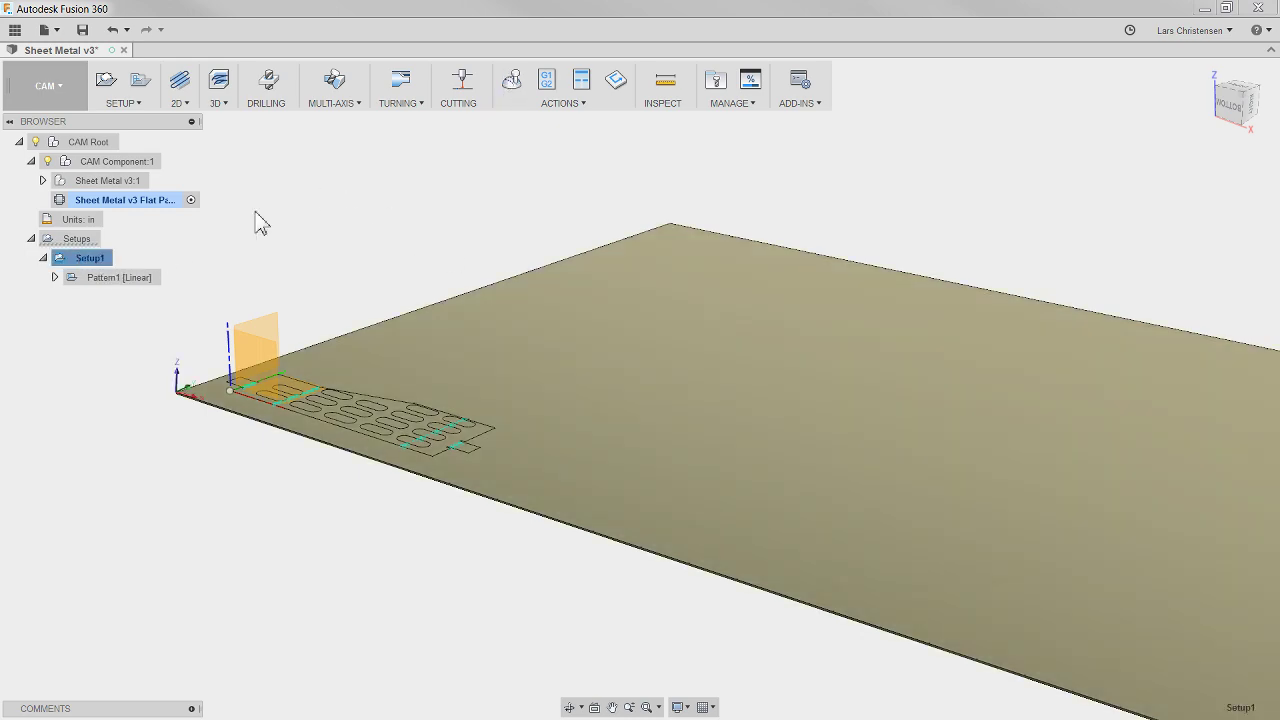
click(512, 85)
scroll(34, 557, down, 3)
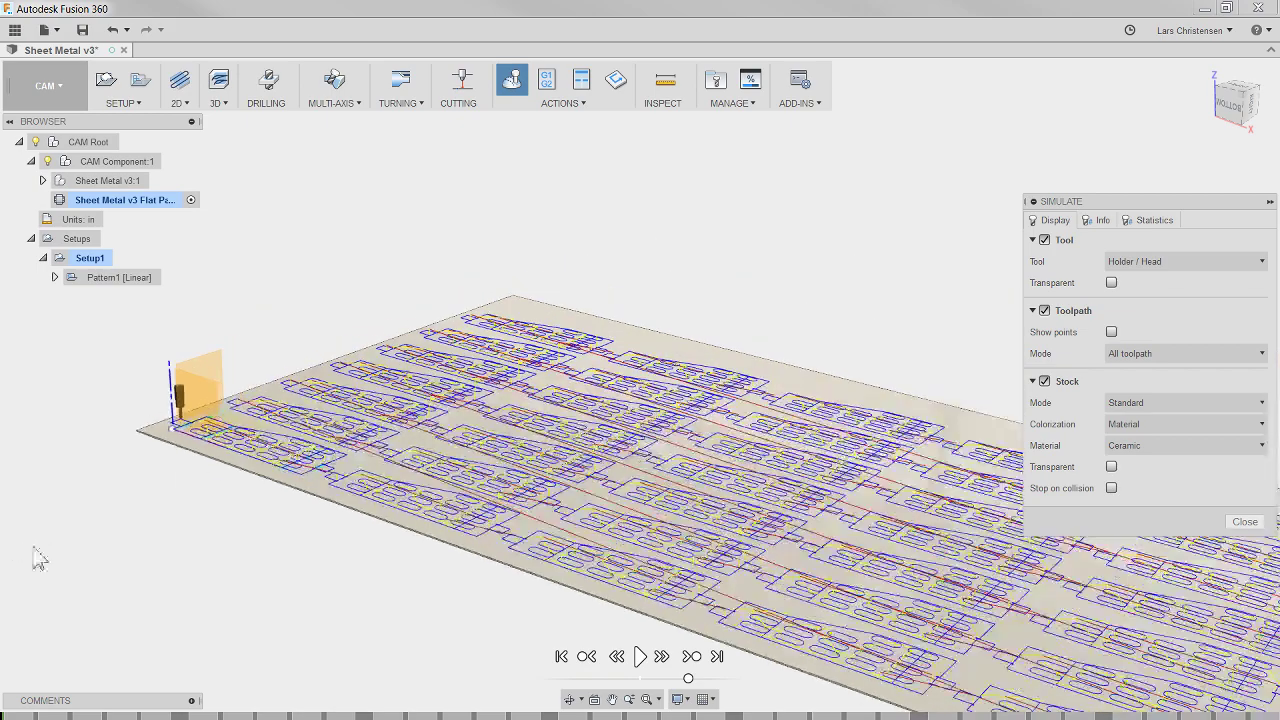
scroll(255, 588, up, 1)
scroll(143, 517, up, 3)
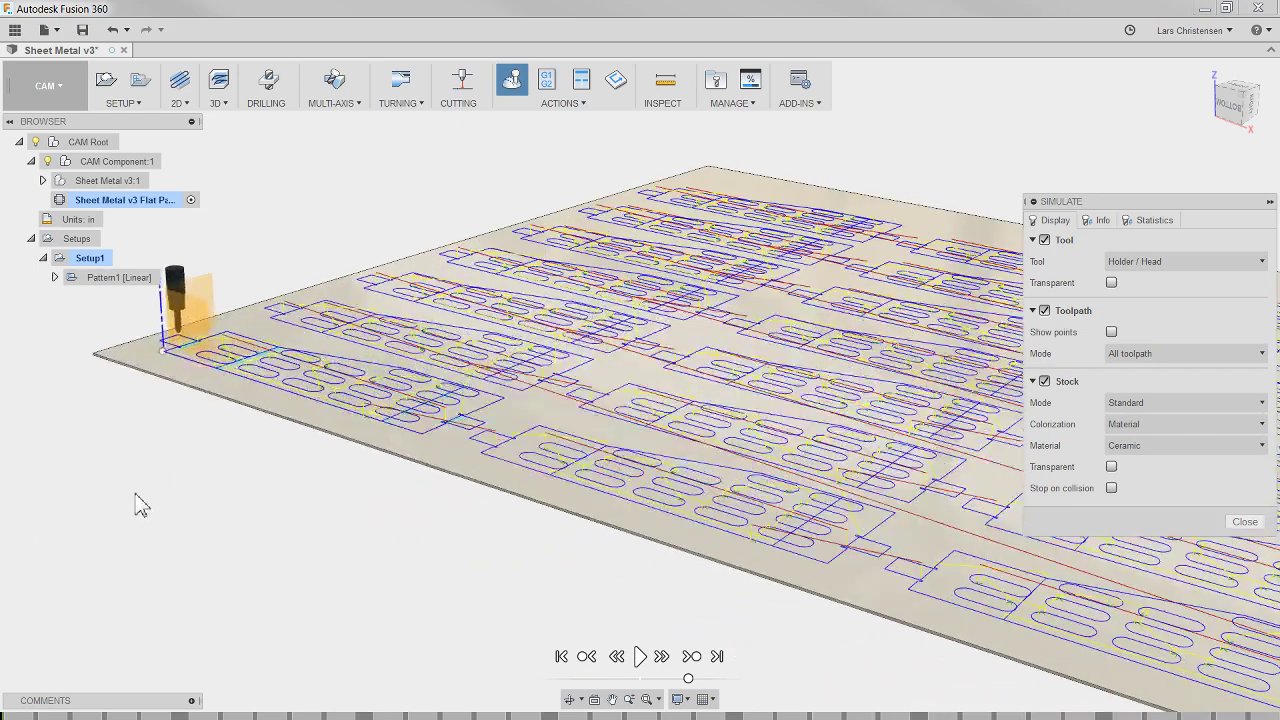
click(640, 656)
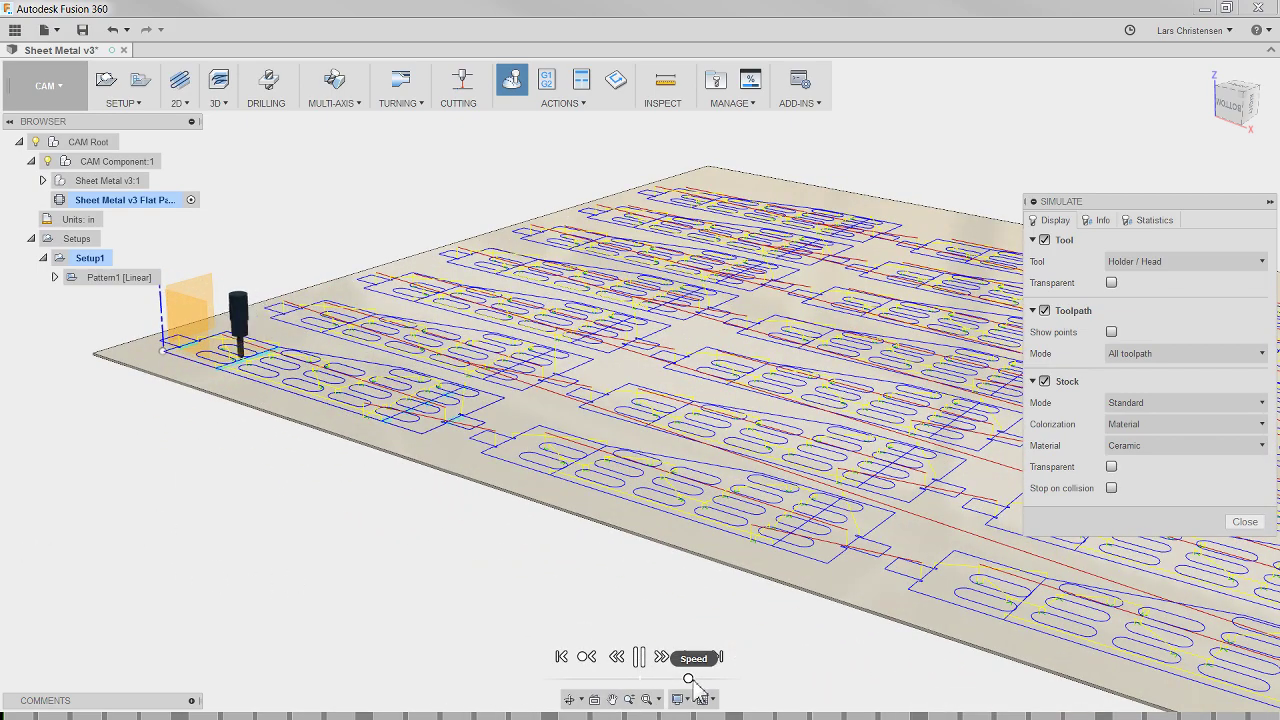
Vary the simulation speed, replay from the beginning to examine the cutting order across the parts, and close the simulation.
drag(703, 678, 718, 678)
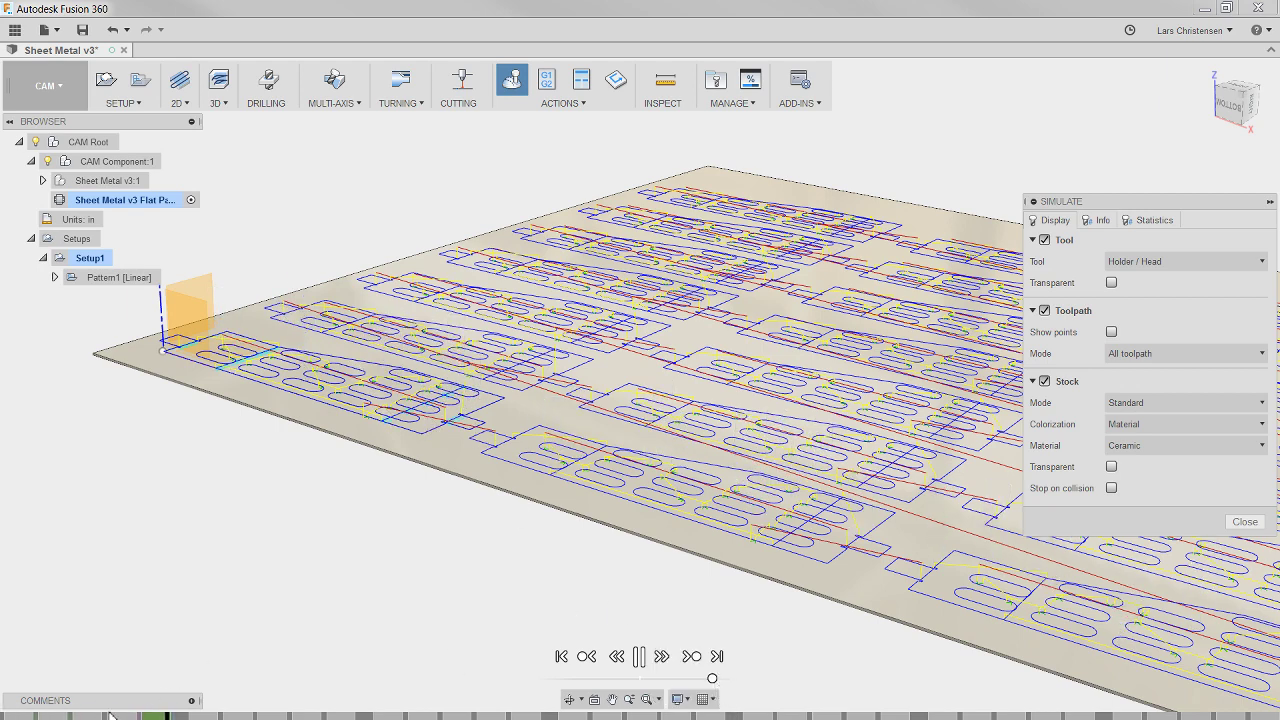
drag(712, 678, 690, 679)
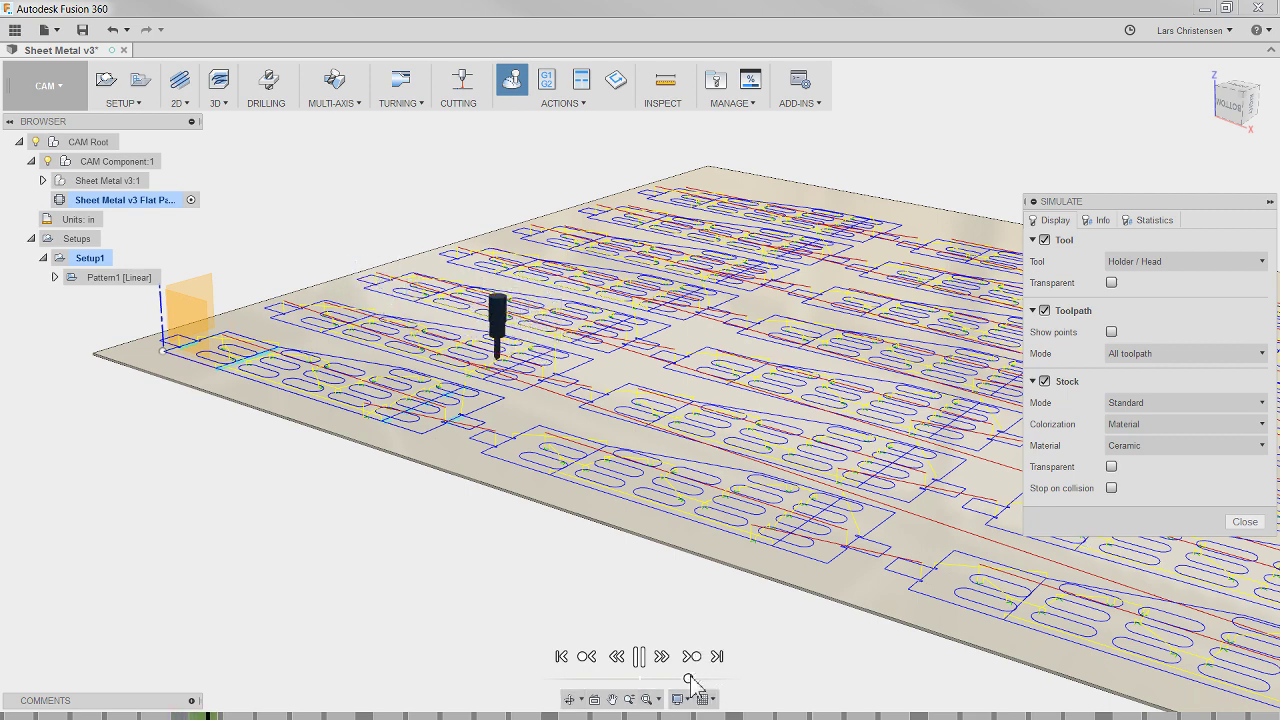
click(561, 657)
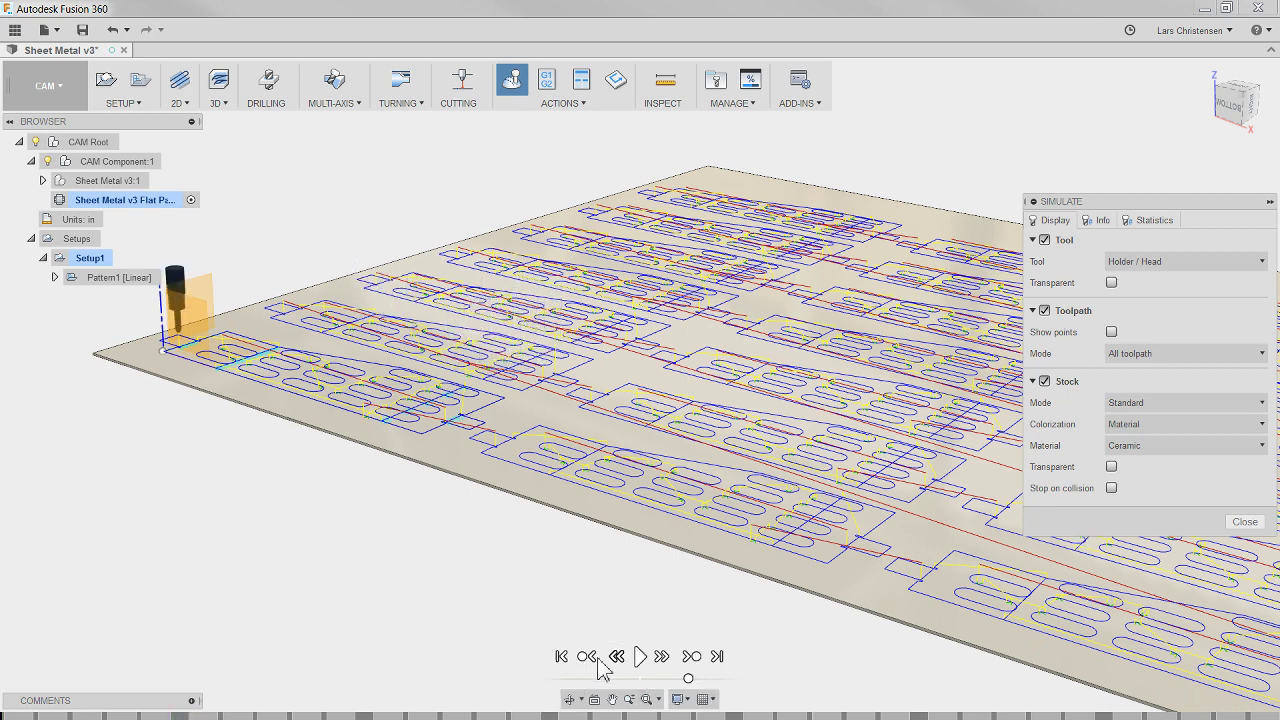
click(640, 656)
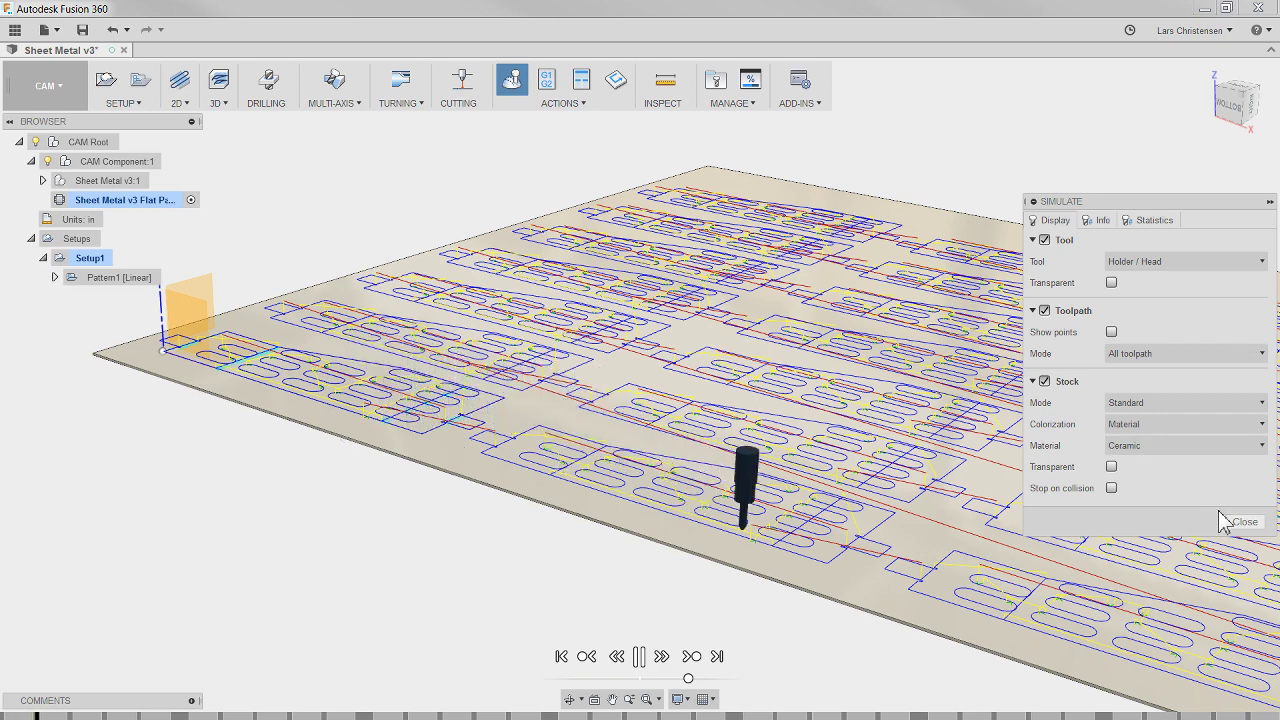
click(1250, 521)
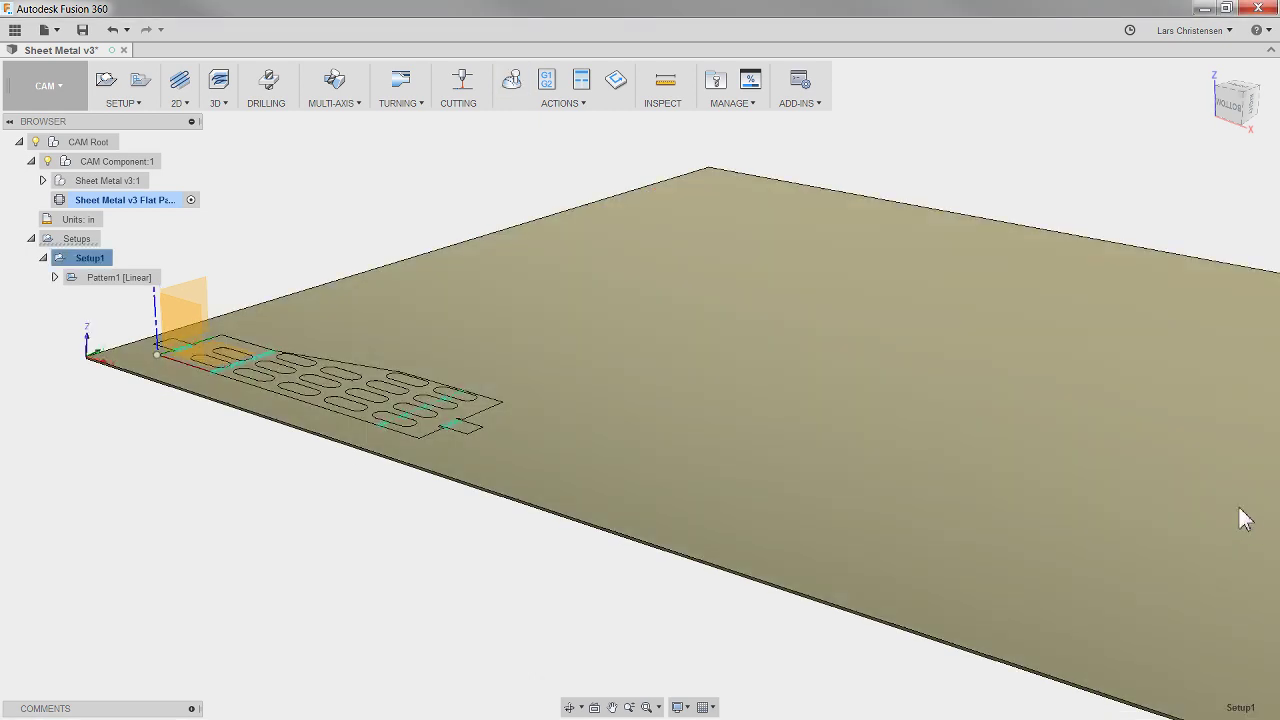
Edit the linear pattern in Setup1 so its operation order is Order by operation.
click(105, 278)
right_click(104, 280)
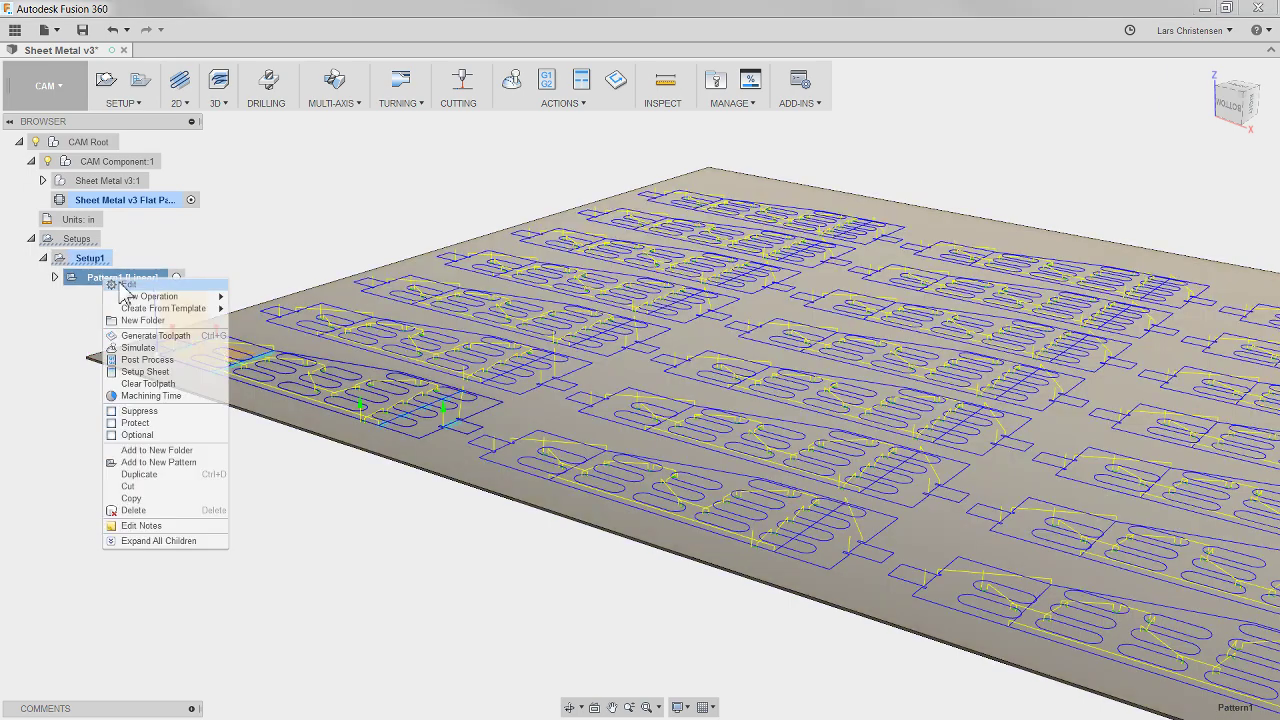
click(127, 285)
click(1246, 497)
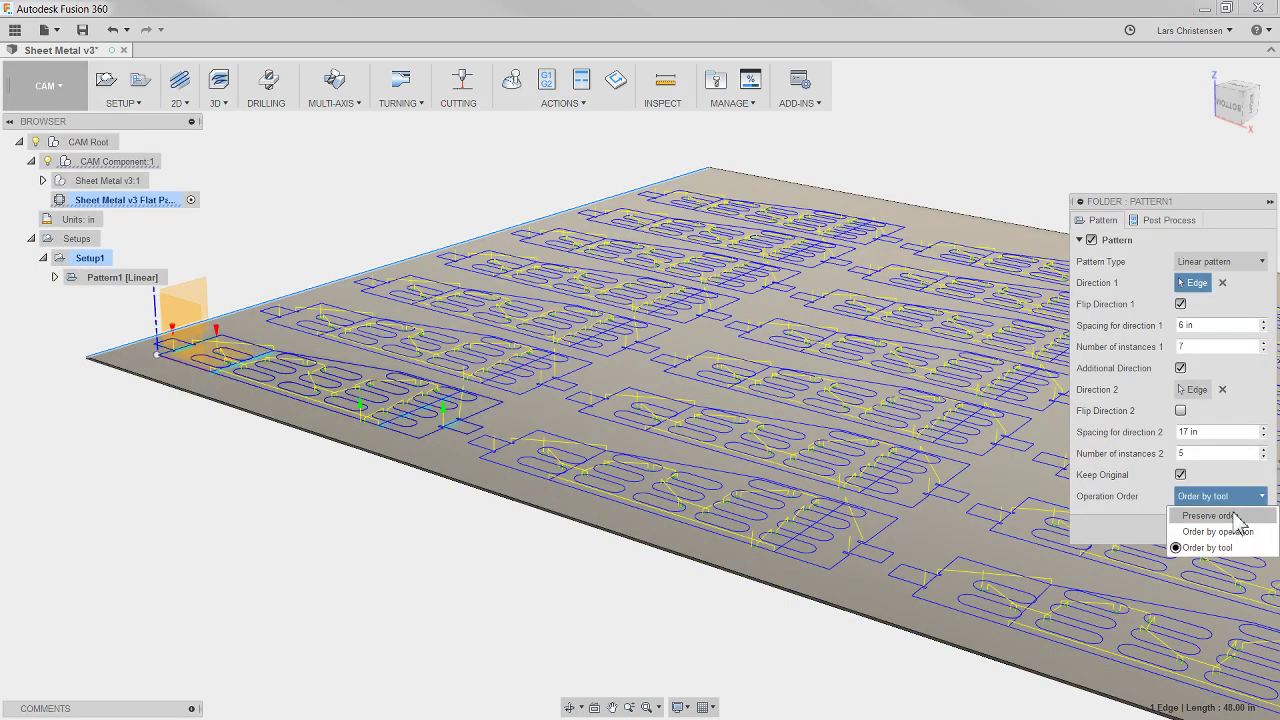
click(1228, 532)
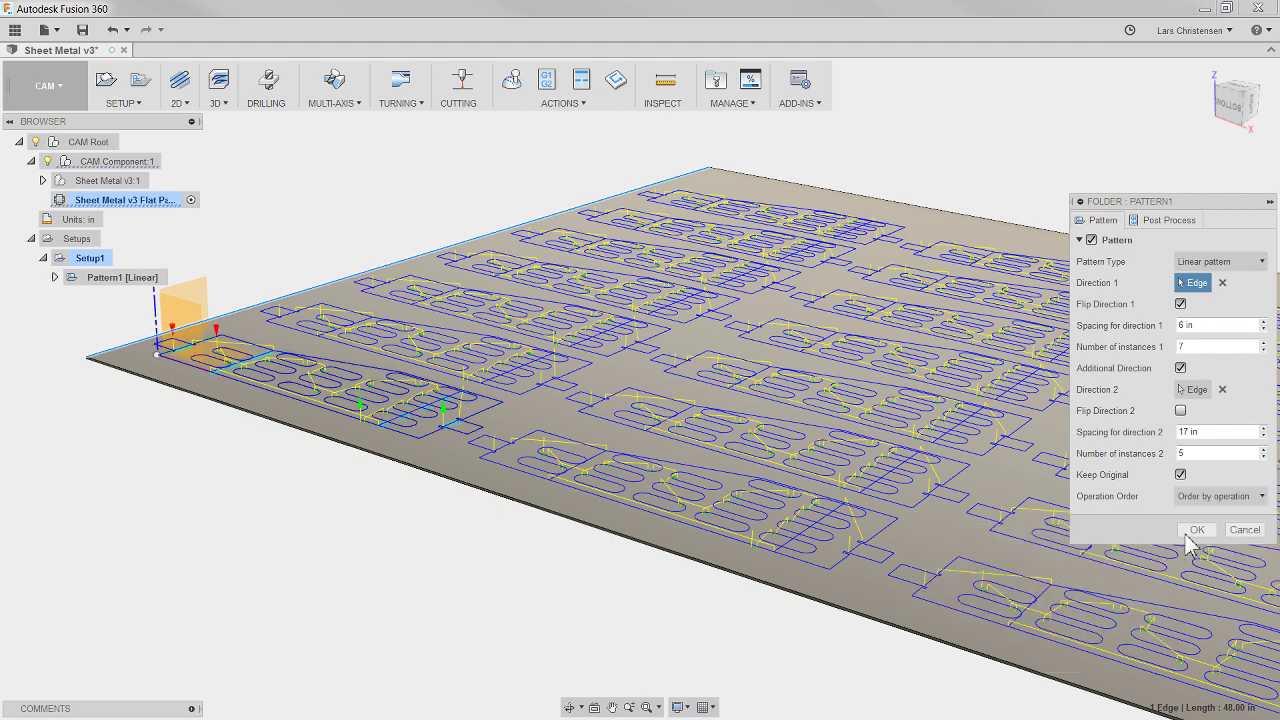
click(1196, 530)
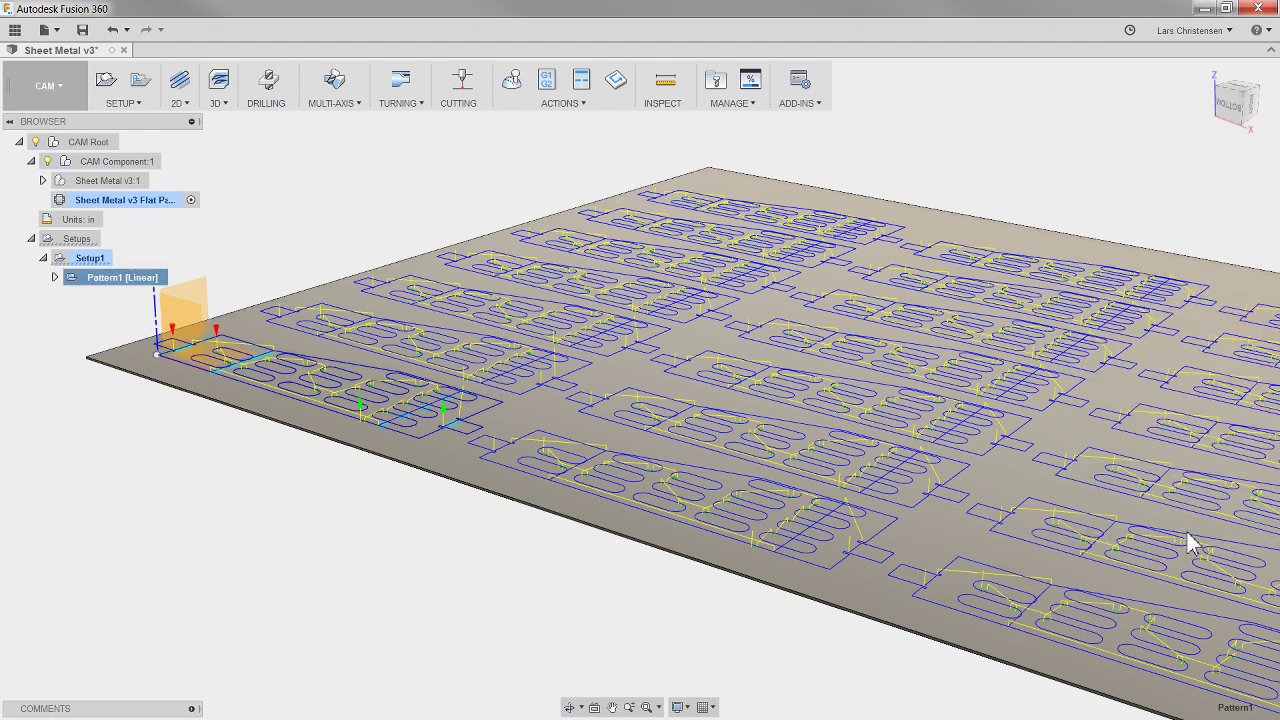
Simulate Setup1 with the revised pattern order, watch the head work across the sheet, and close the simulation.
click(95, 264)
click(511, 82)
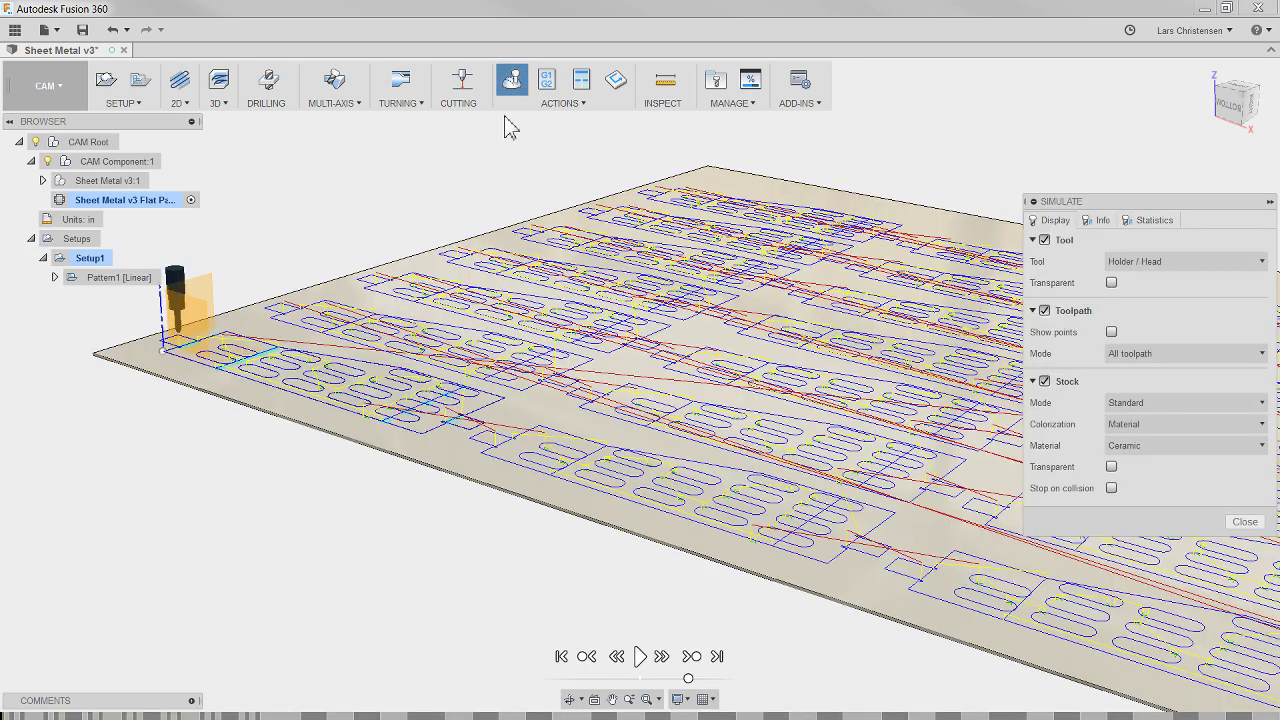
click(641, 657)
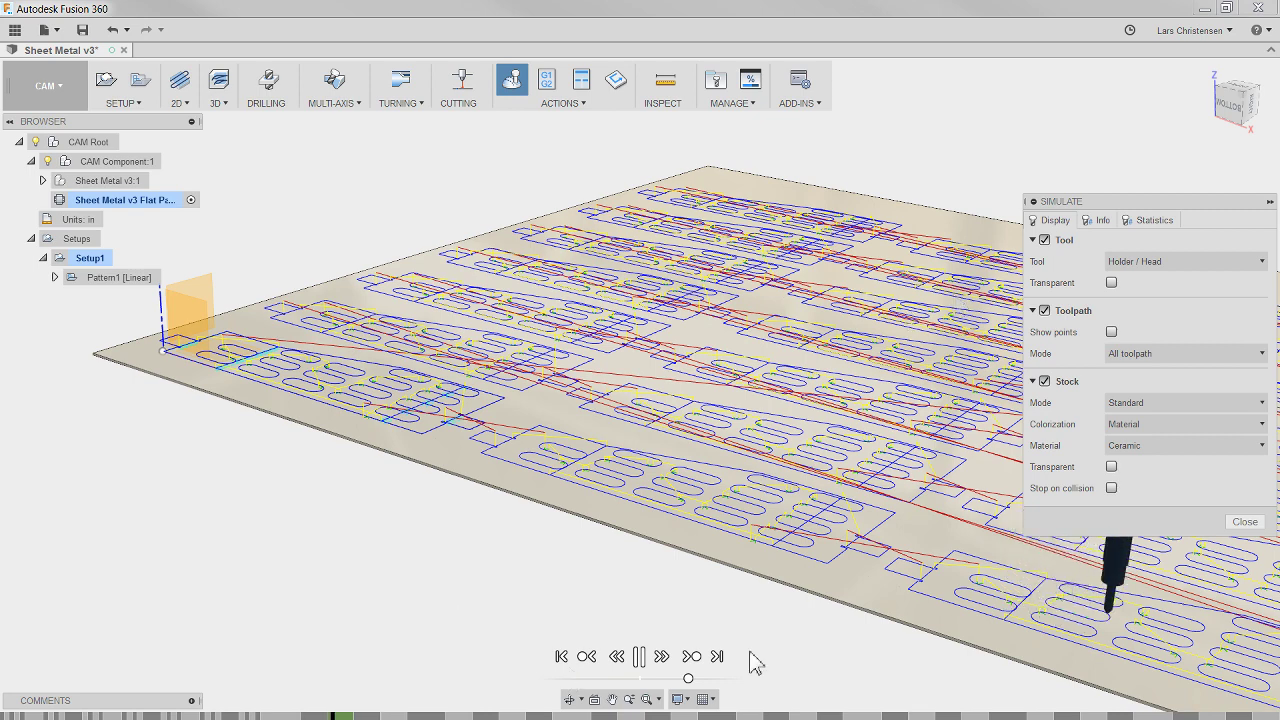
click(1245, 521)
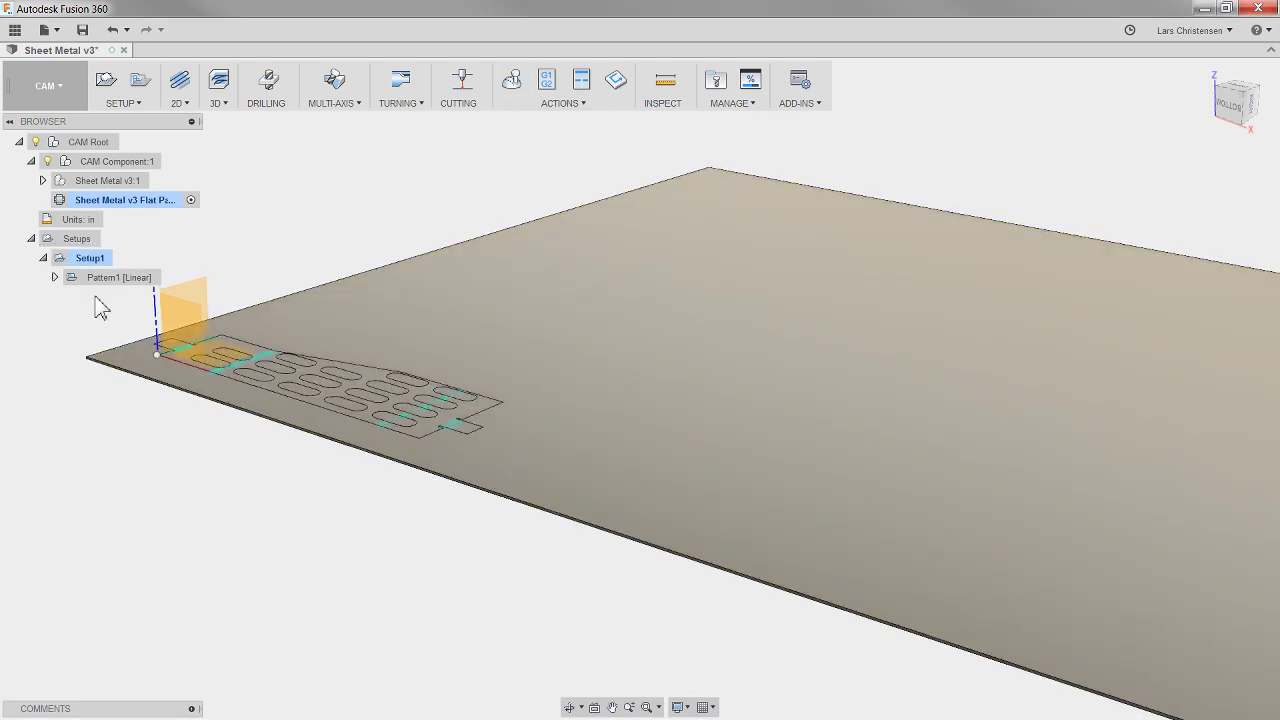
Open post processing for the linear pattern, filter the post configurations to Cutting, and keep hypertherm jet.cps - Hypertherm Jet.
click(116, 279)
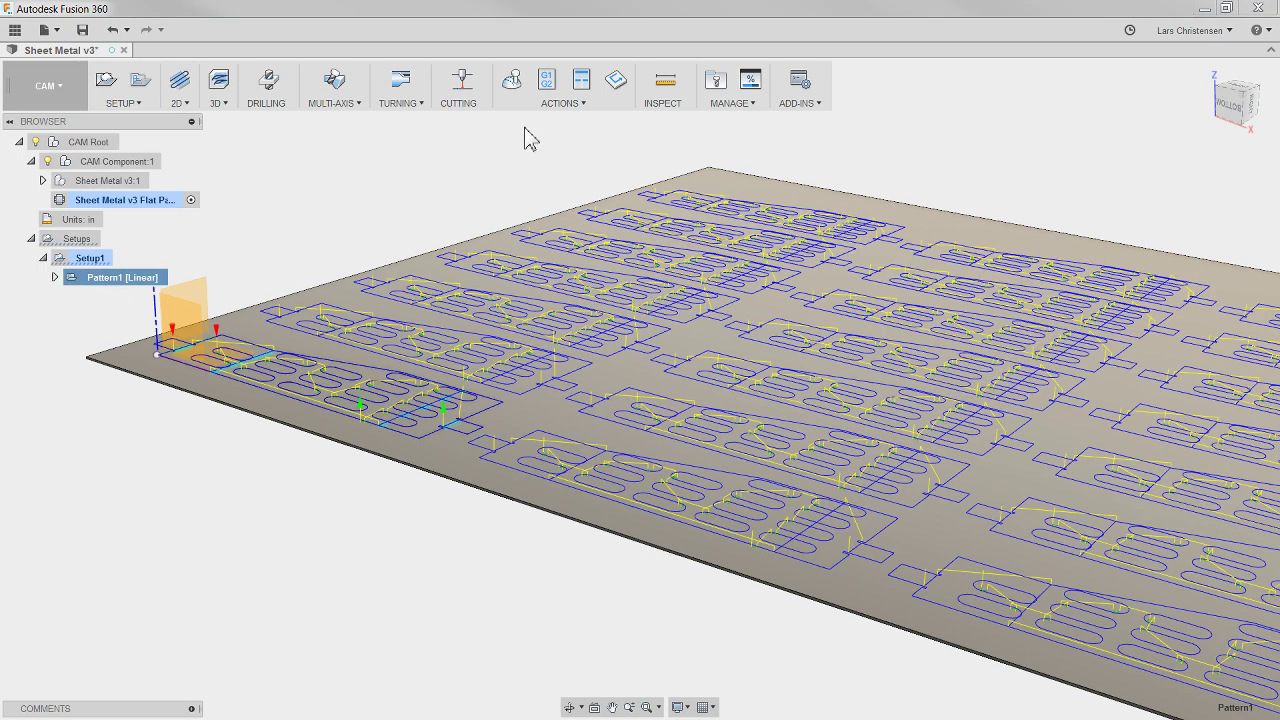
click(546, 80)
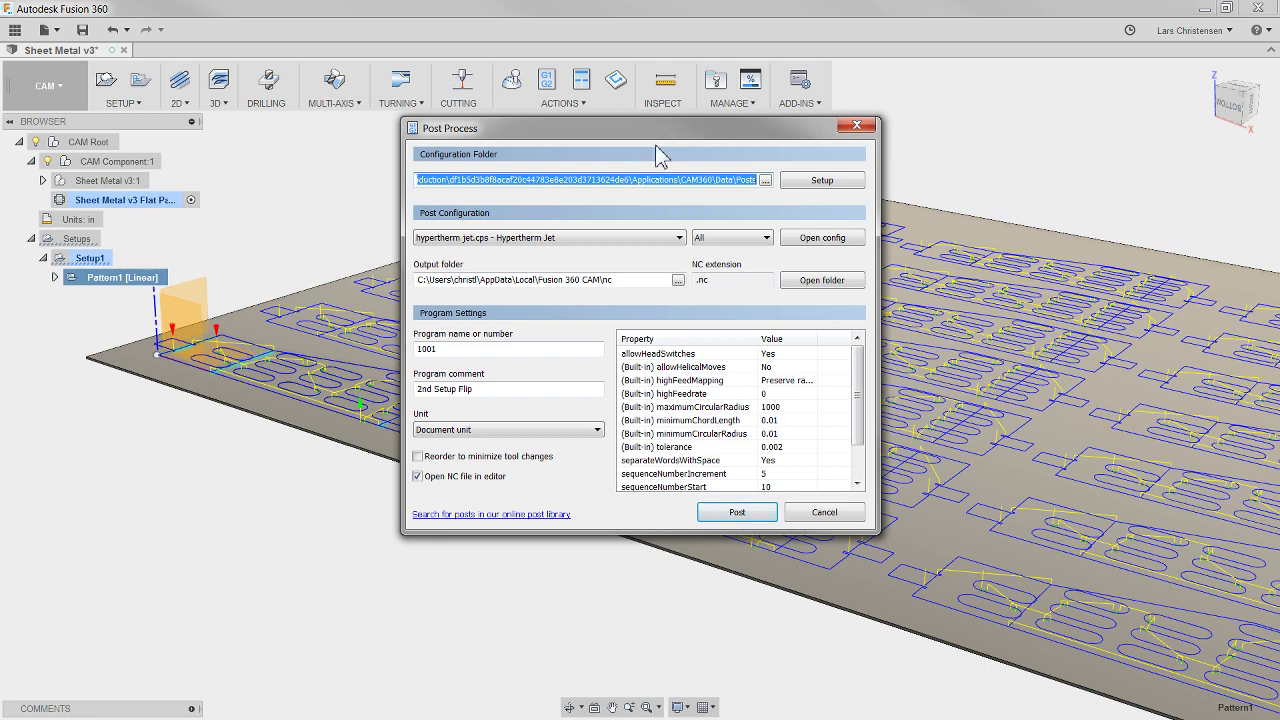
click(735, 240)
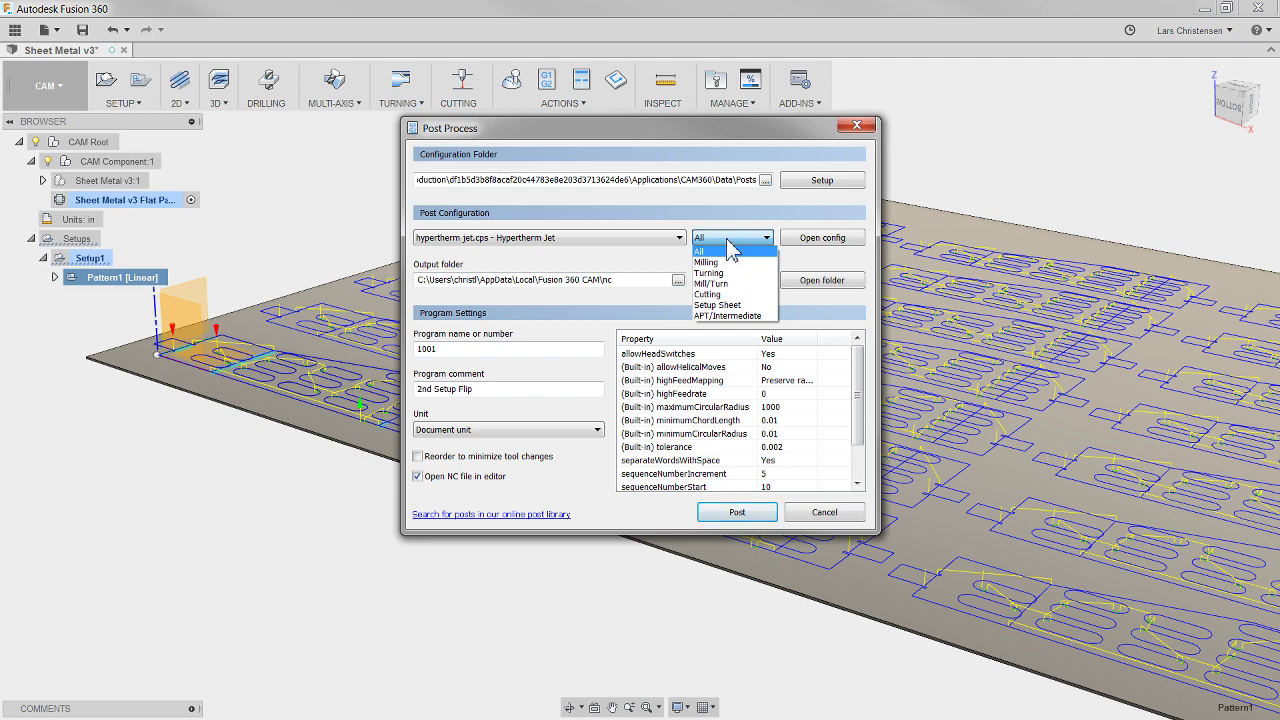
click(712, 294)
click(643, 238)
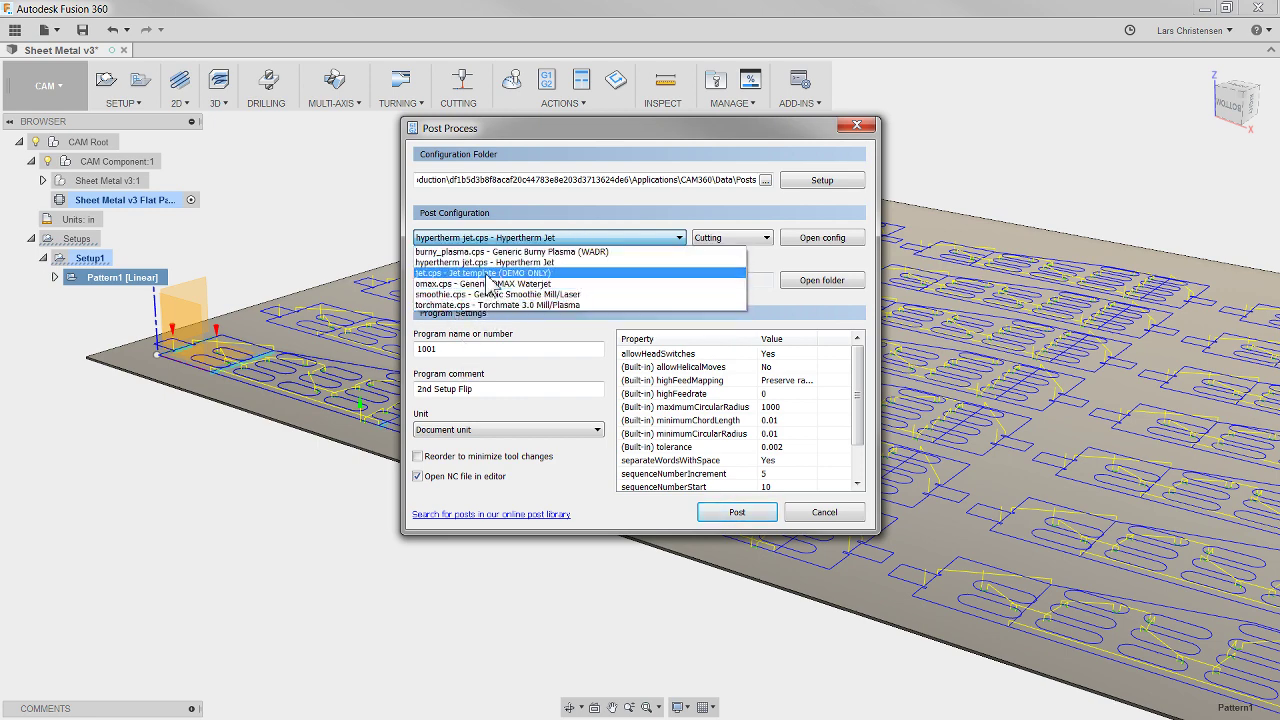
click(530, 222)
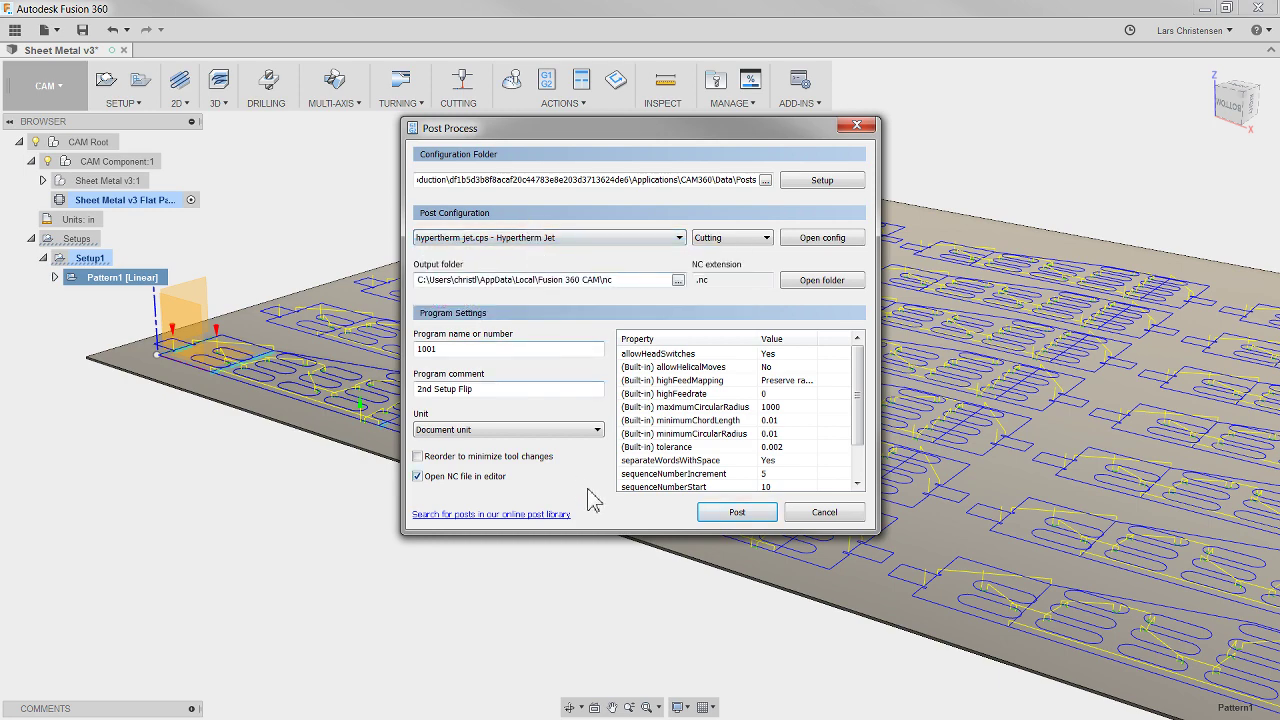
Open the online Post Library in the browser, browse the Waterjet / Laser / Plasma posts, and return to the Fusion 360 Post Process dialog.
click(503, 515)
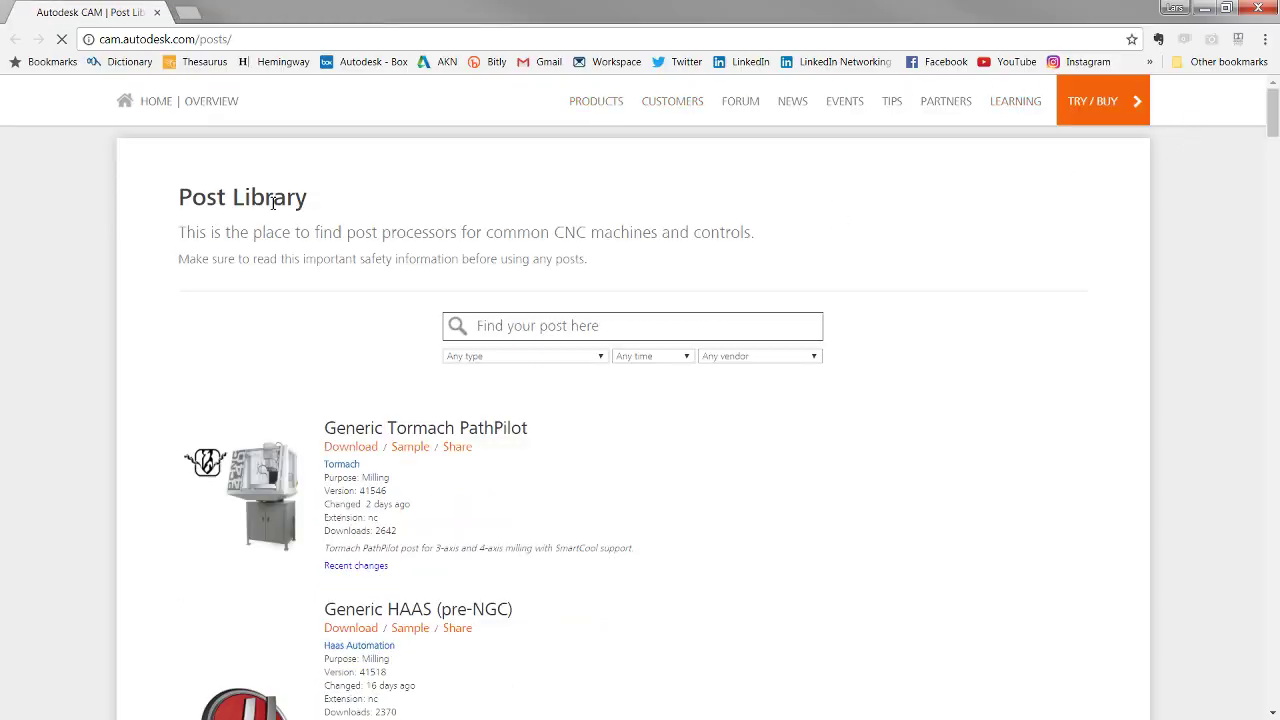
scroll(101, 412, down, 3)
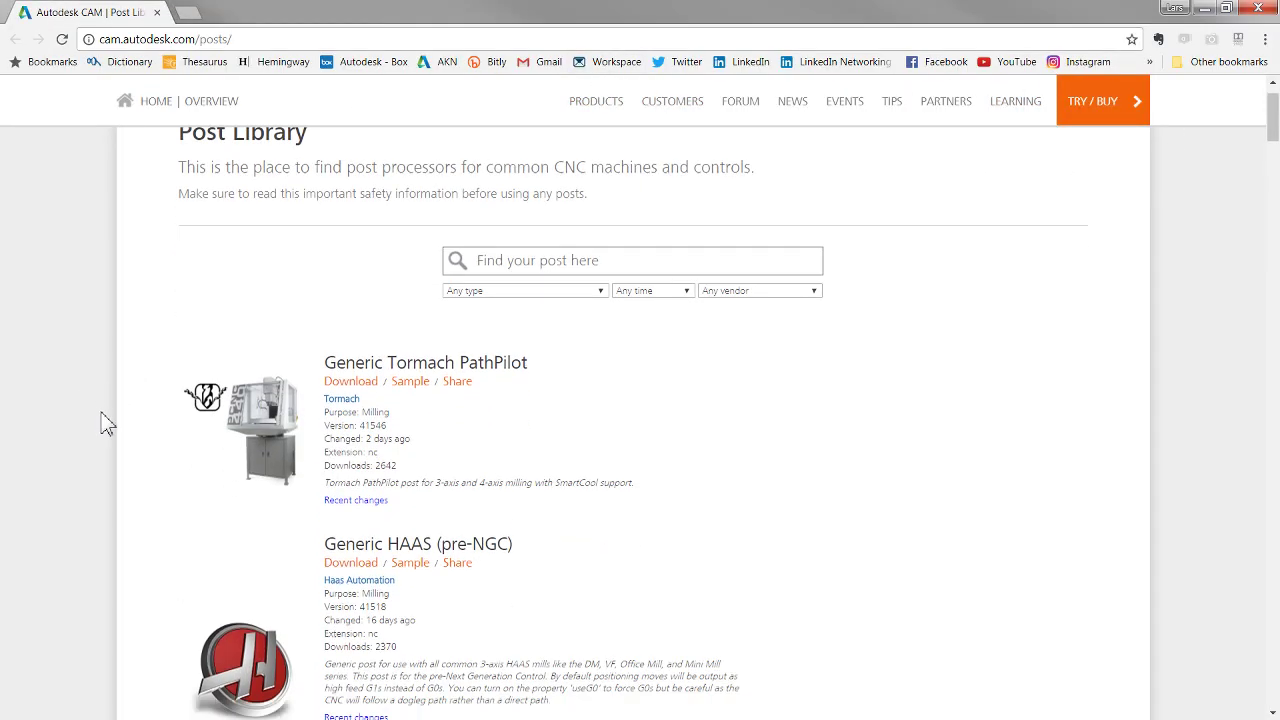
scroll(90, 445, up, 3)
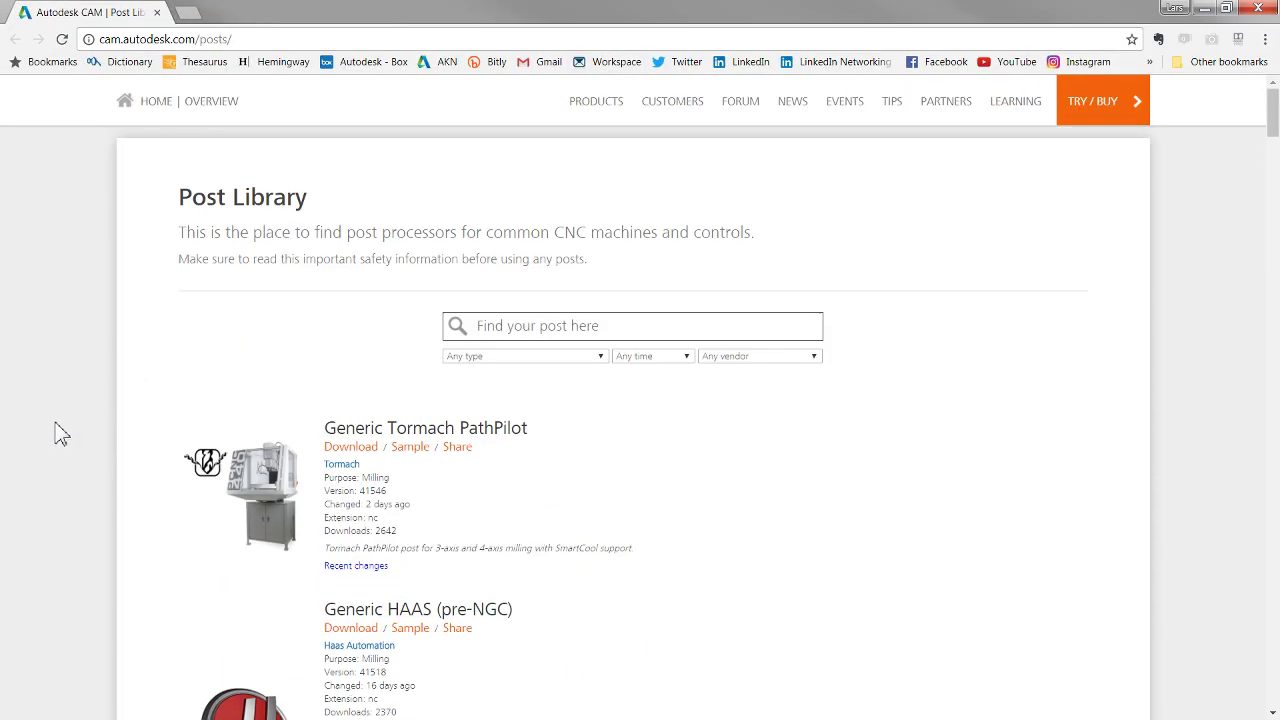
click(552, 357)
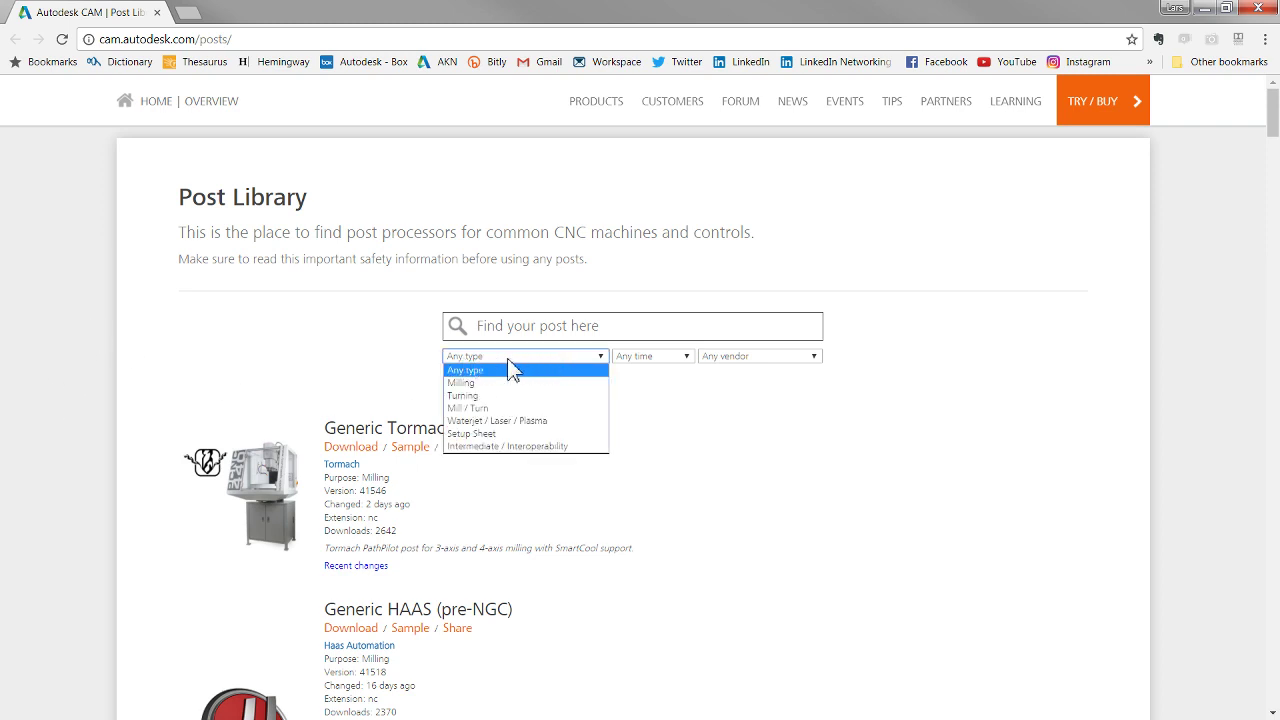
click(531, 421)
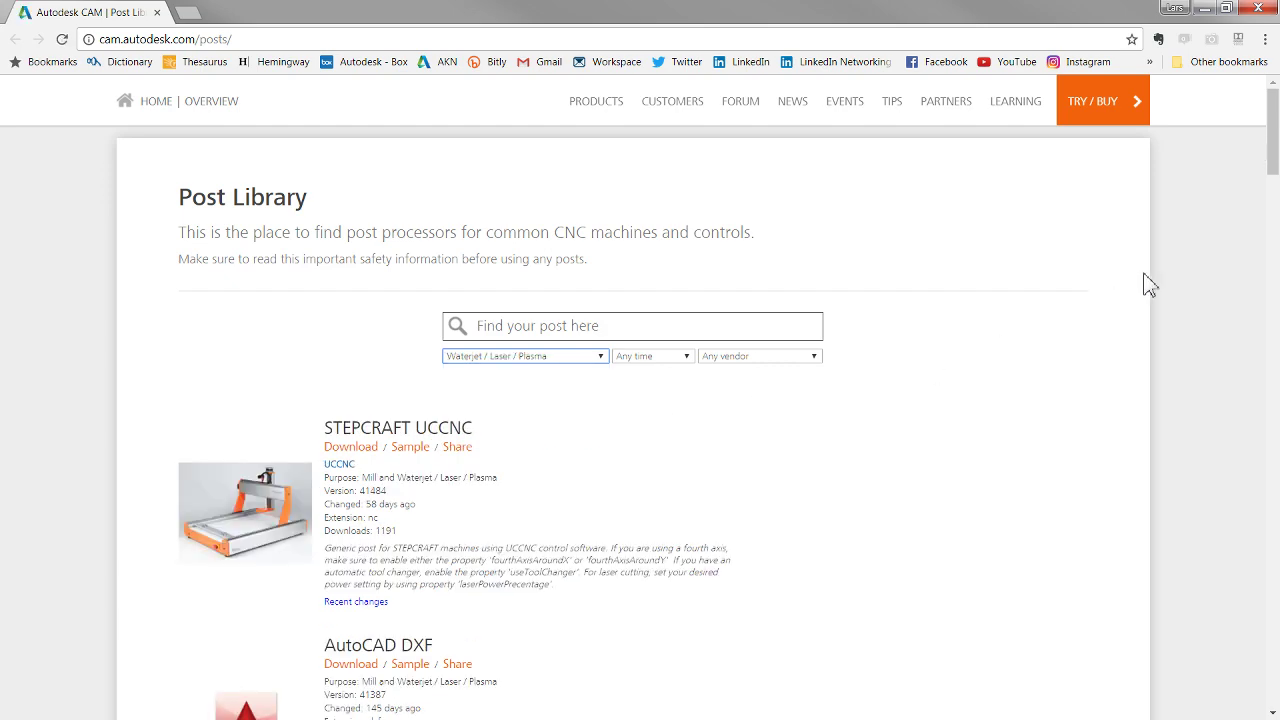
mouse_move(1272, 153)
mouse_down()
mouse_move(1267, 700)
mouse_move(1274, 133)
mouse_up()
key(alt+Tab)
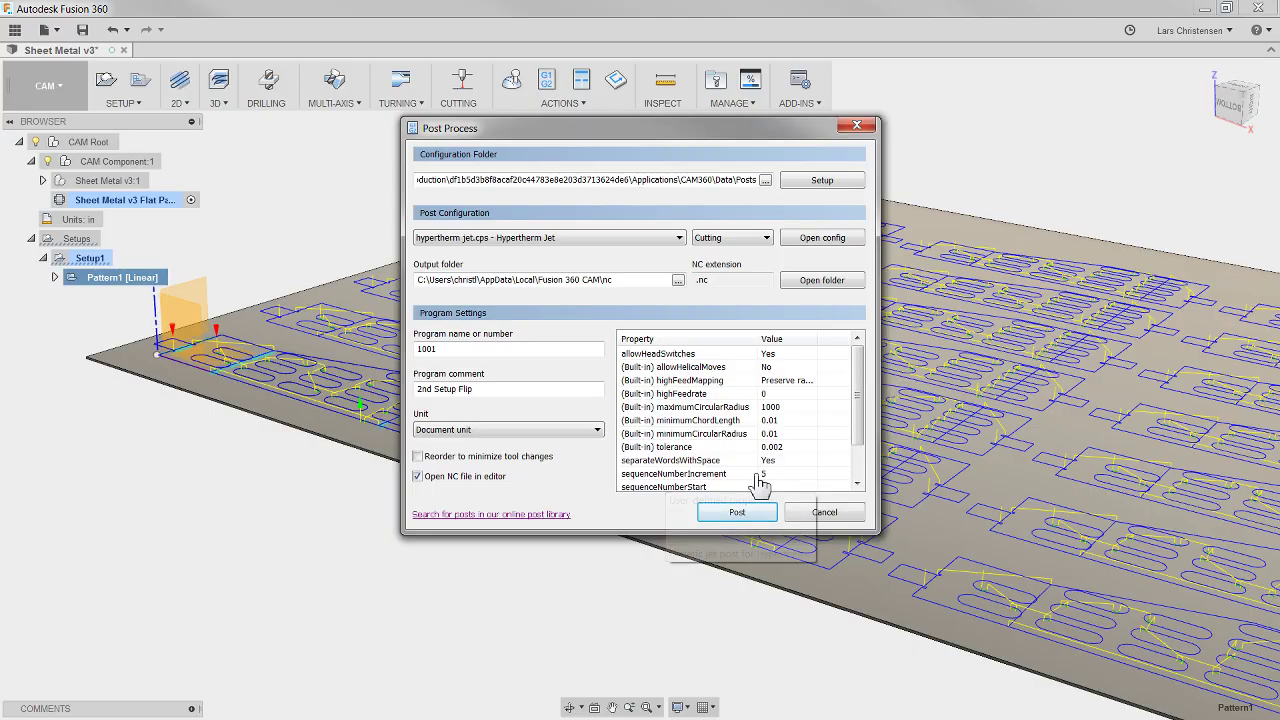